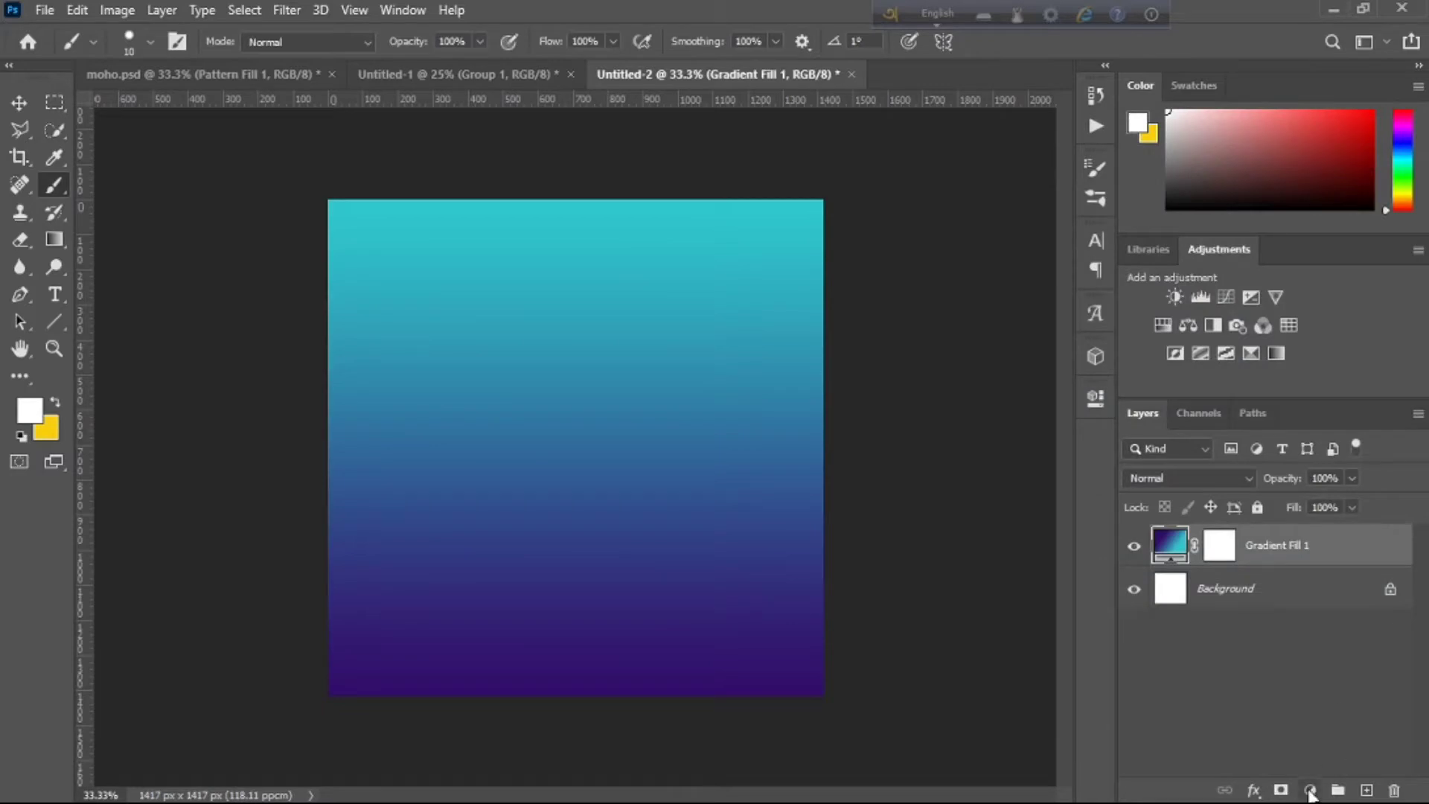
Step: Add a pattern fill layer above the gradient fill, using the mottled blue water-like pattern at 100% scale
left_click(1310, 790)
left_click(1210, 453)
left_click(817, 186)
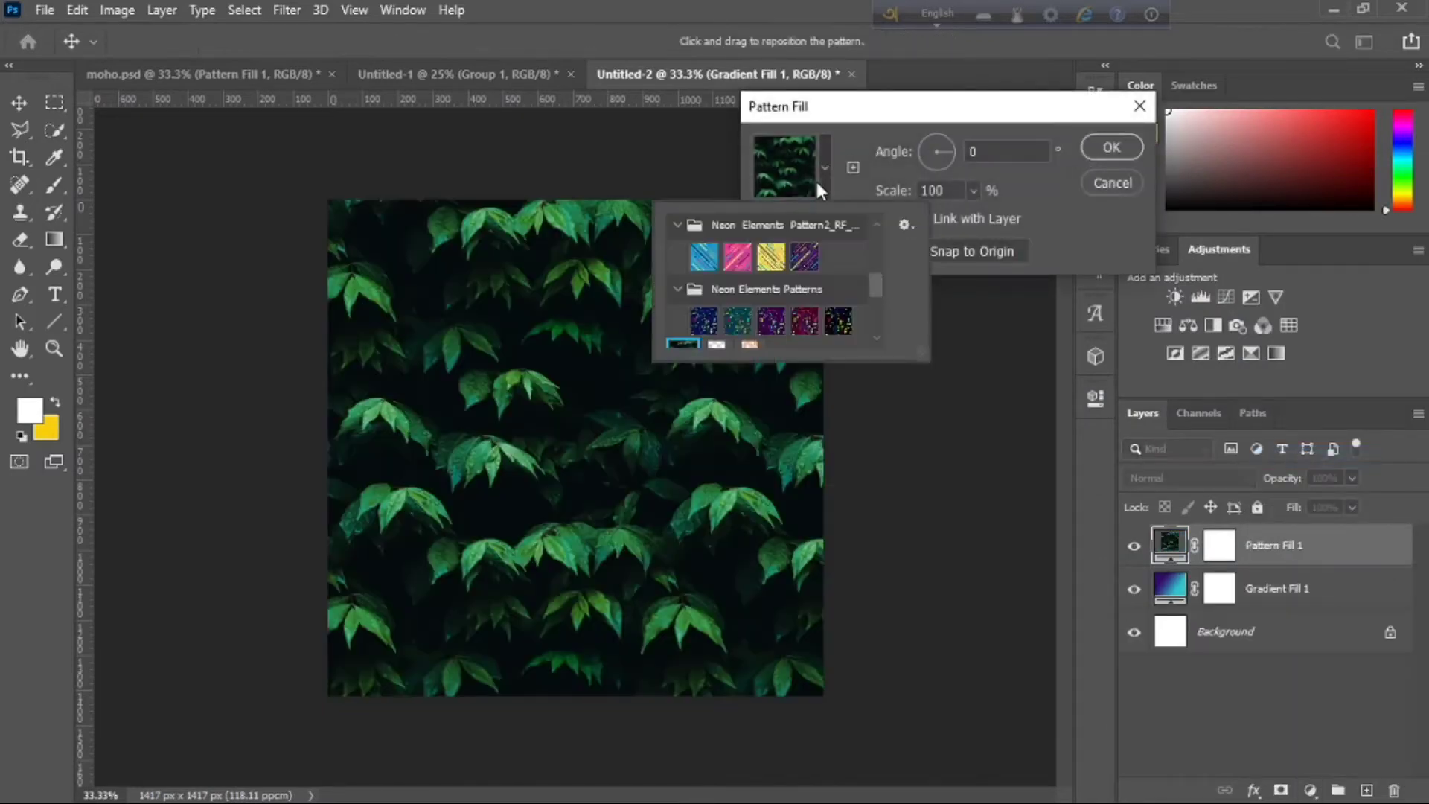
left_click(806, 258)
left_click(704, 258)
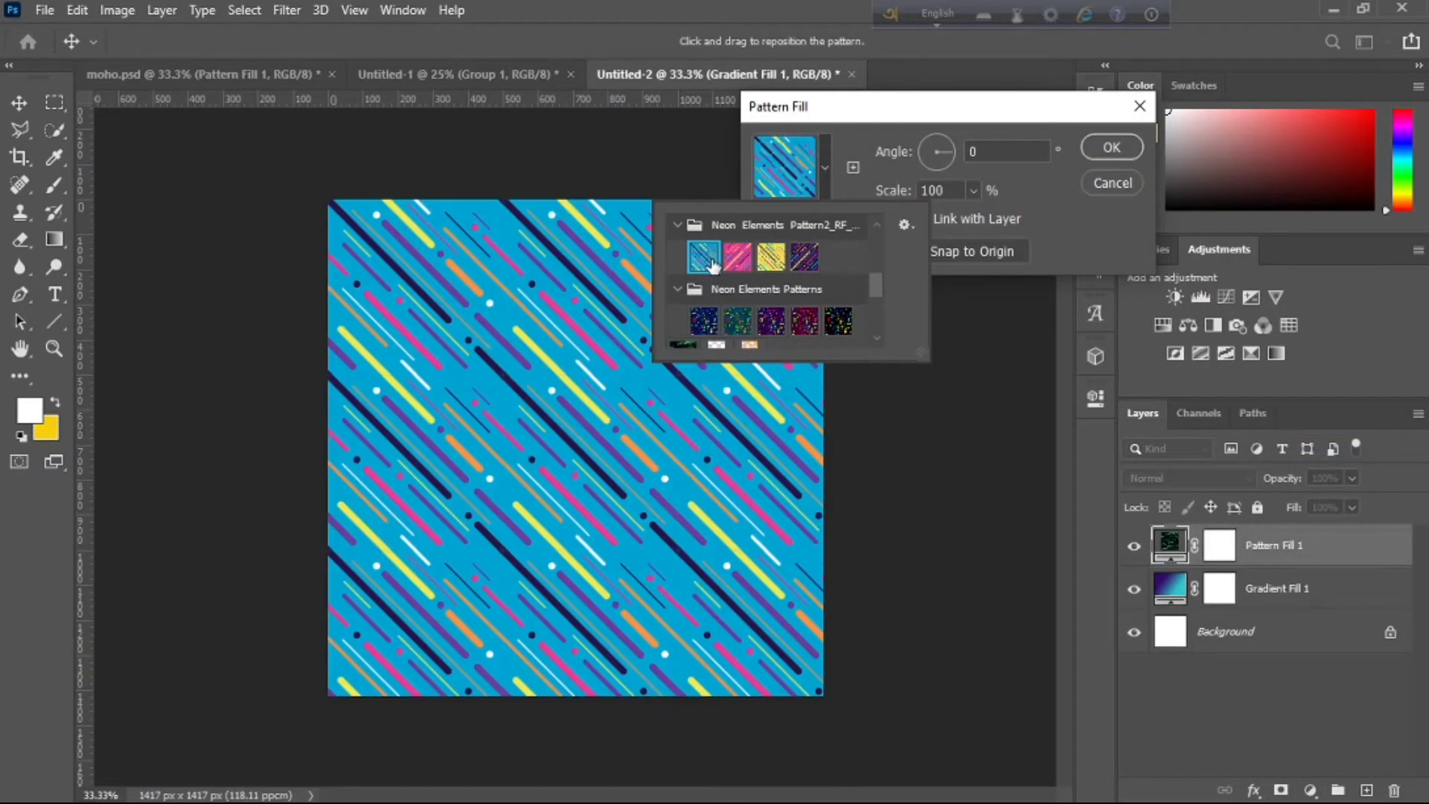
scroll(745, 275, "down", 5)
scroll(715, 298, "up", 8)
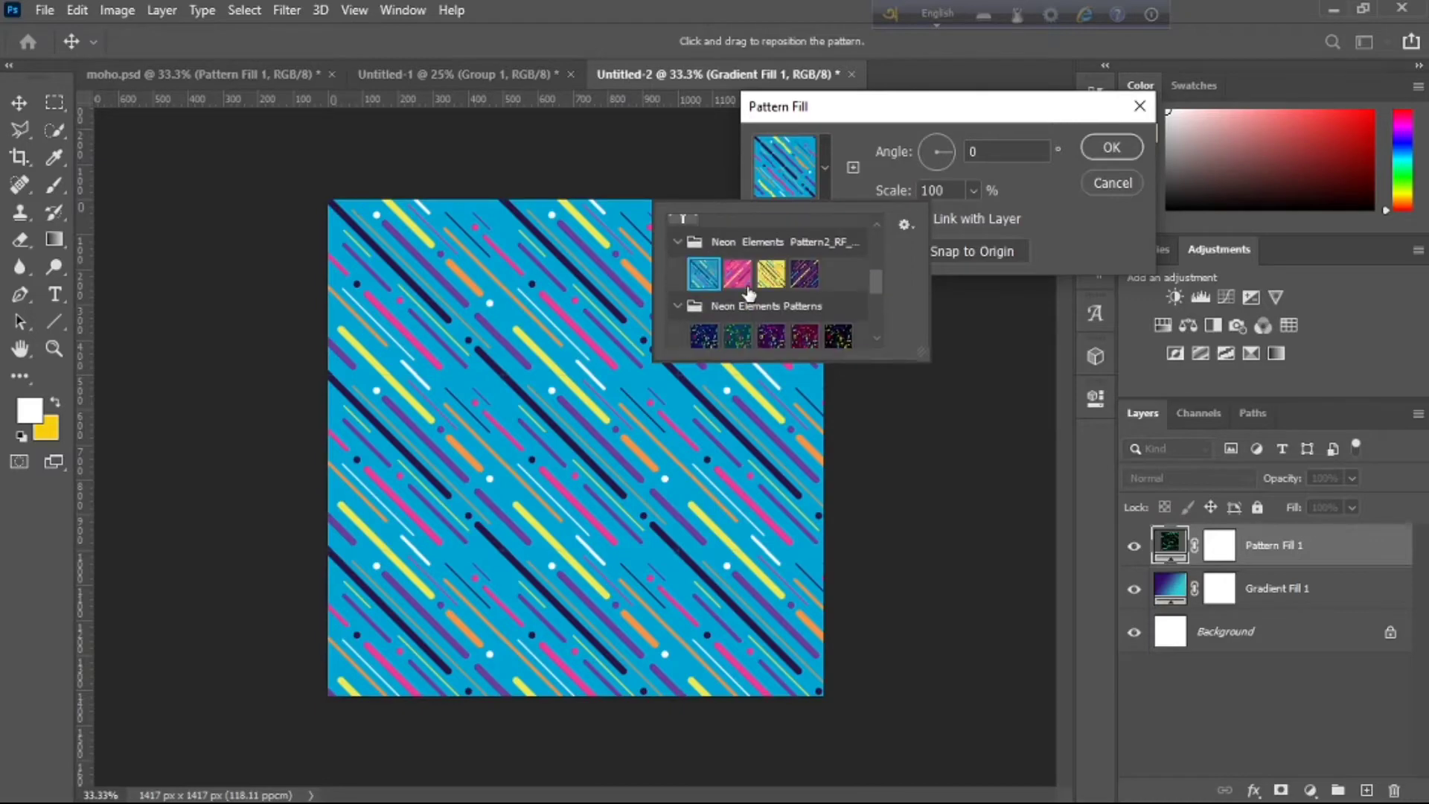
left_click(700, 319)
left_click(1111, 146)
left_click(1112, 147)
Step: Set the mottled blue pattern layer's blend mode to Multiply and its fill to 62%
left_click(1189, 478)
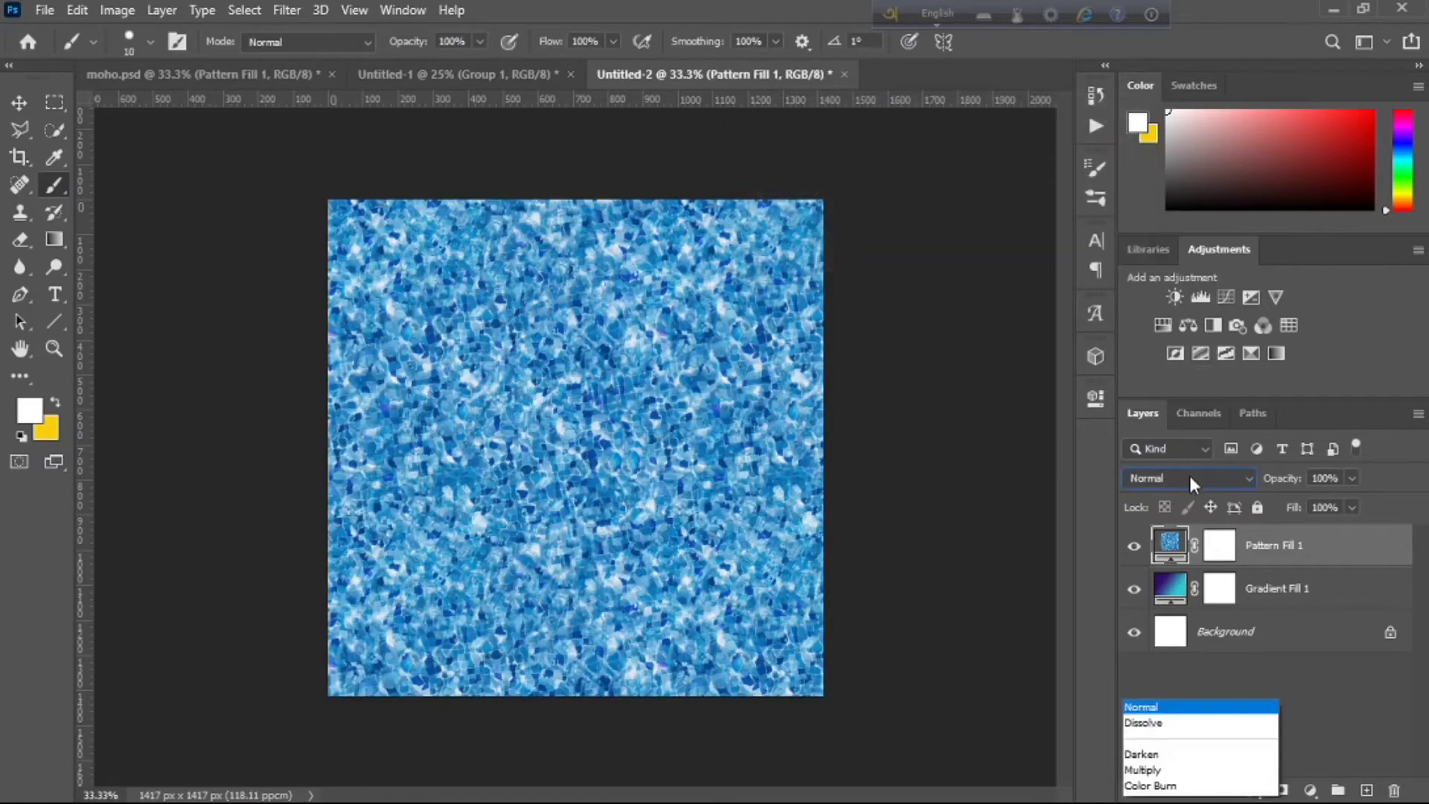
left_click(1143, 361)
left_click(1350, 508)
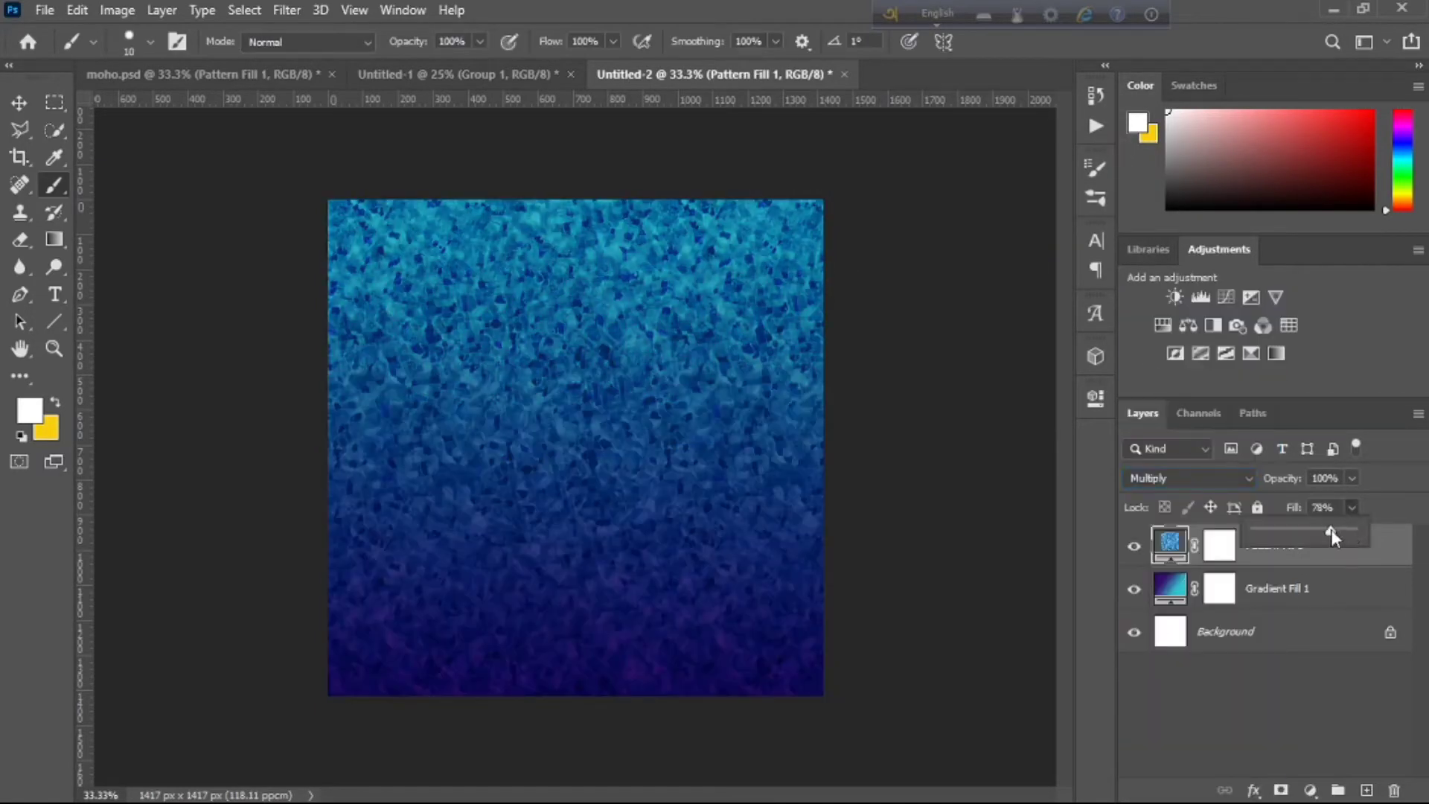
left_click_drag(1331, 529, 1315, 532)
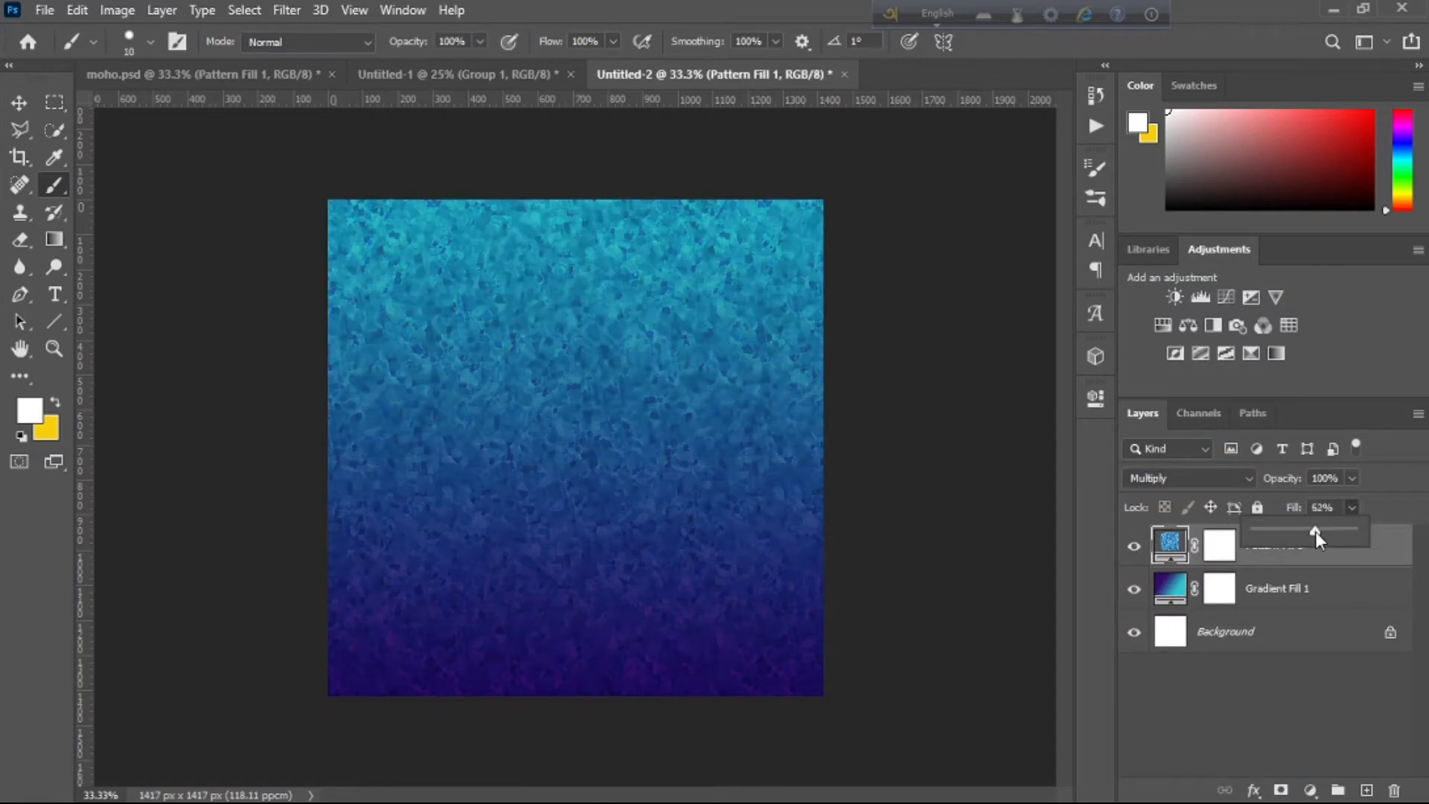
left_click(1337, 707)
left_click(1312, 792)
left_click(1298, 438)
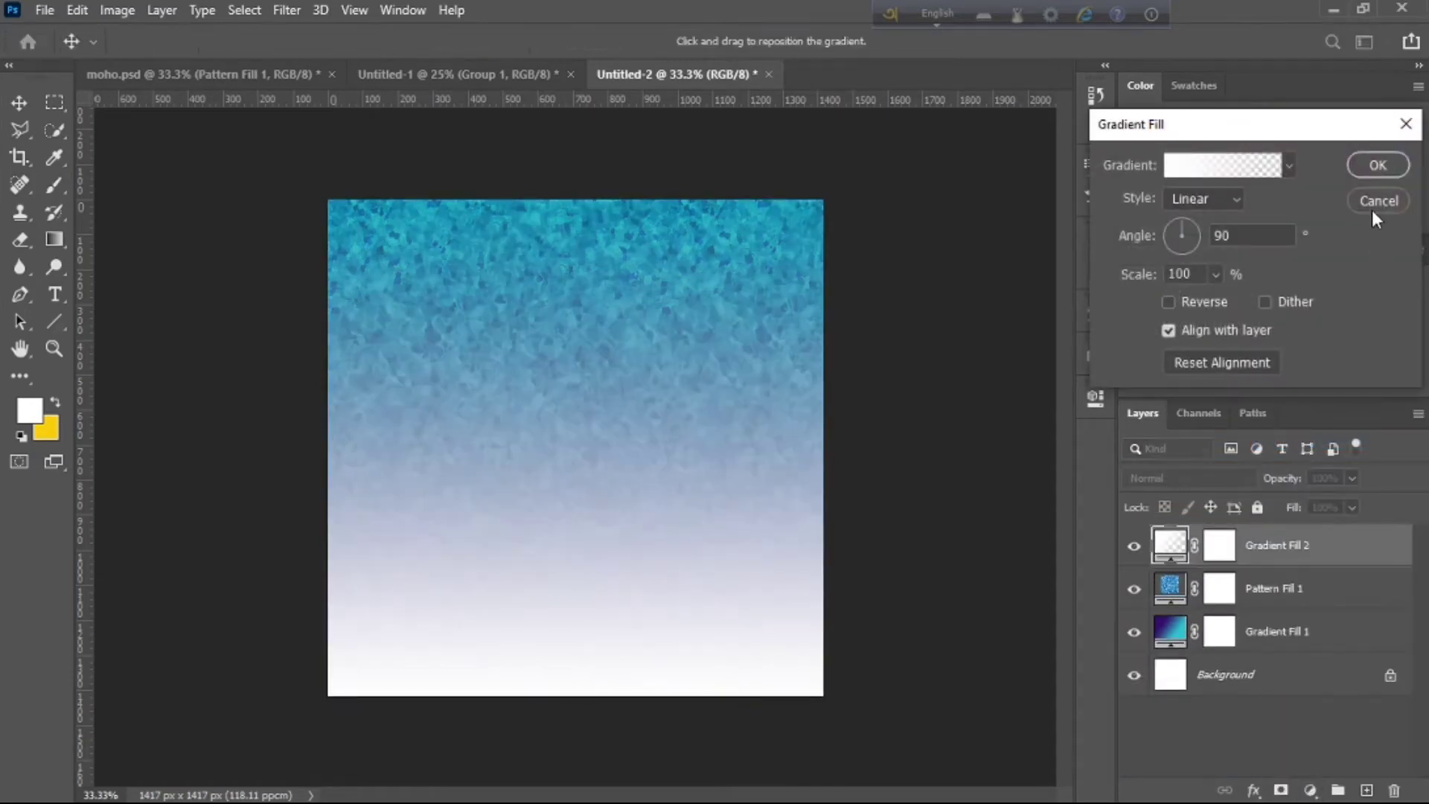
left_click(1373, 208)
Step: Add a second pattern fill layer with the blue diagonal-stripe pattern from the Neon Elements Pattern2 set
left_click(1311, 792)
left_click(1202, 462)
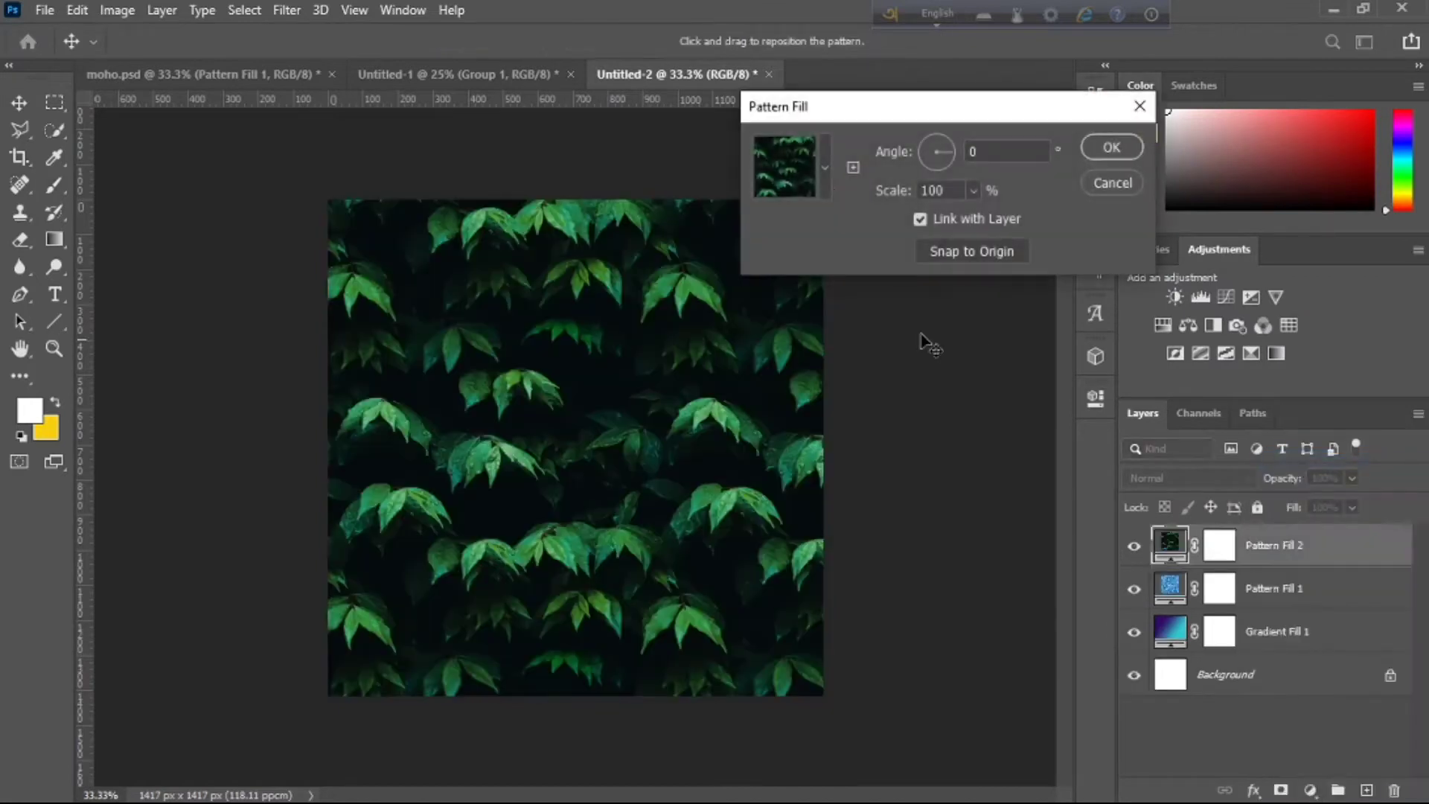
left_click(827, 181)
scroll(760, 282, "down", 6)
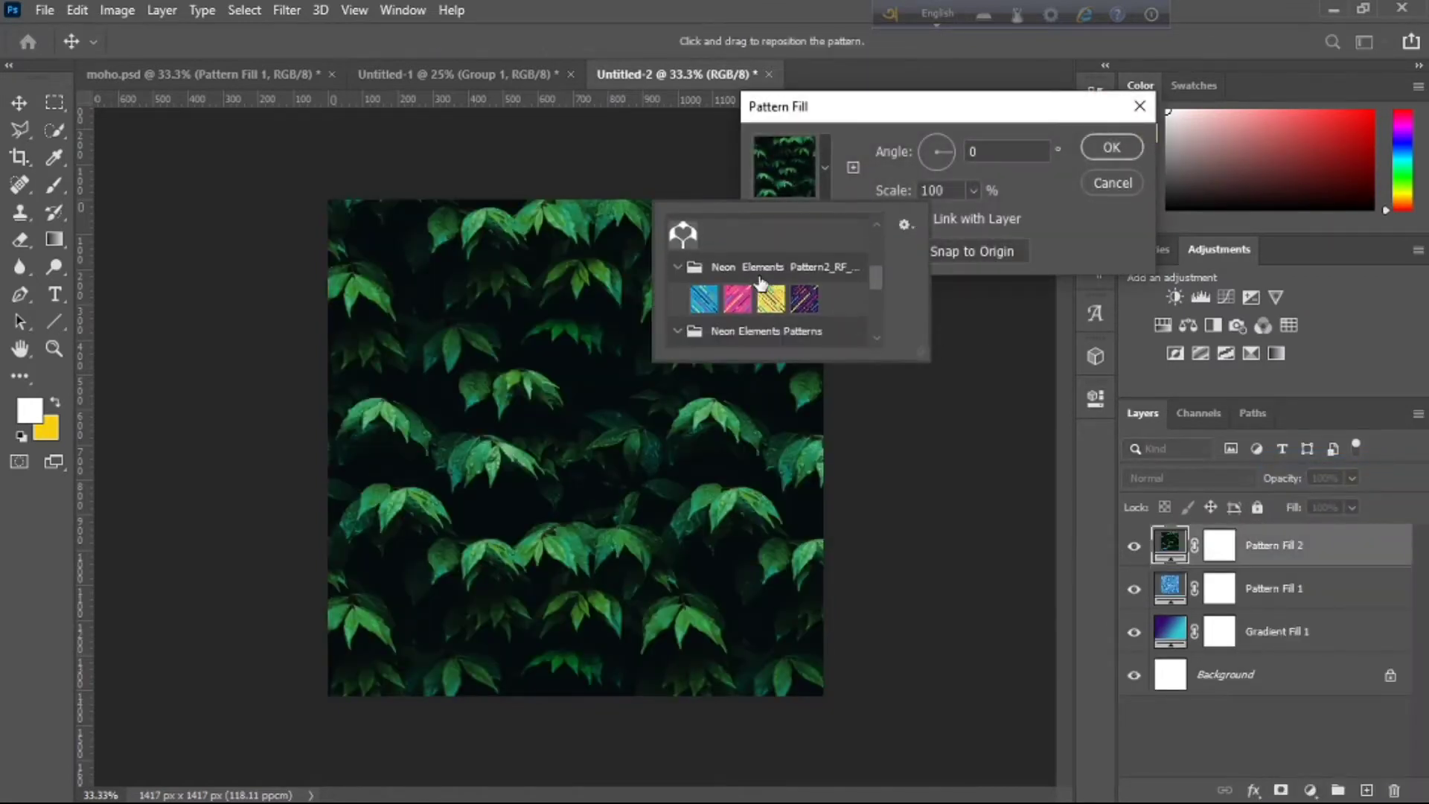
left_click(701, 299)
left_click(1111, 147)
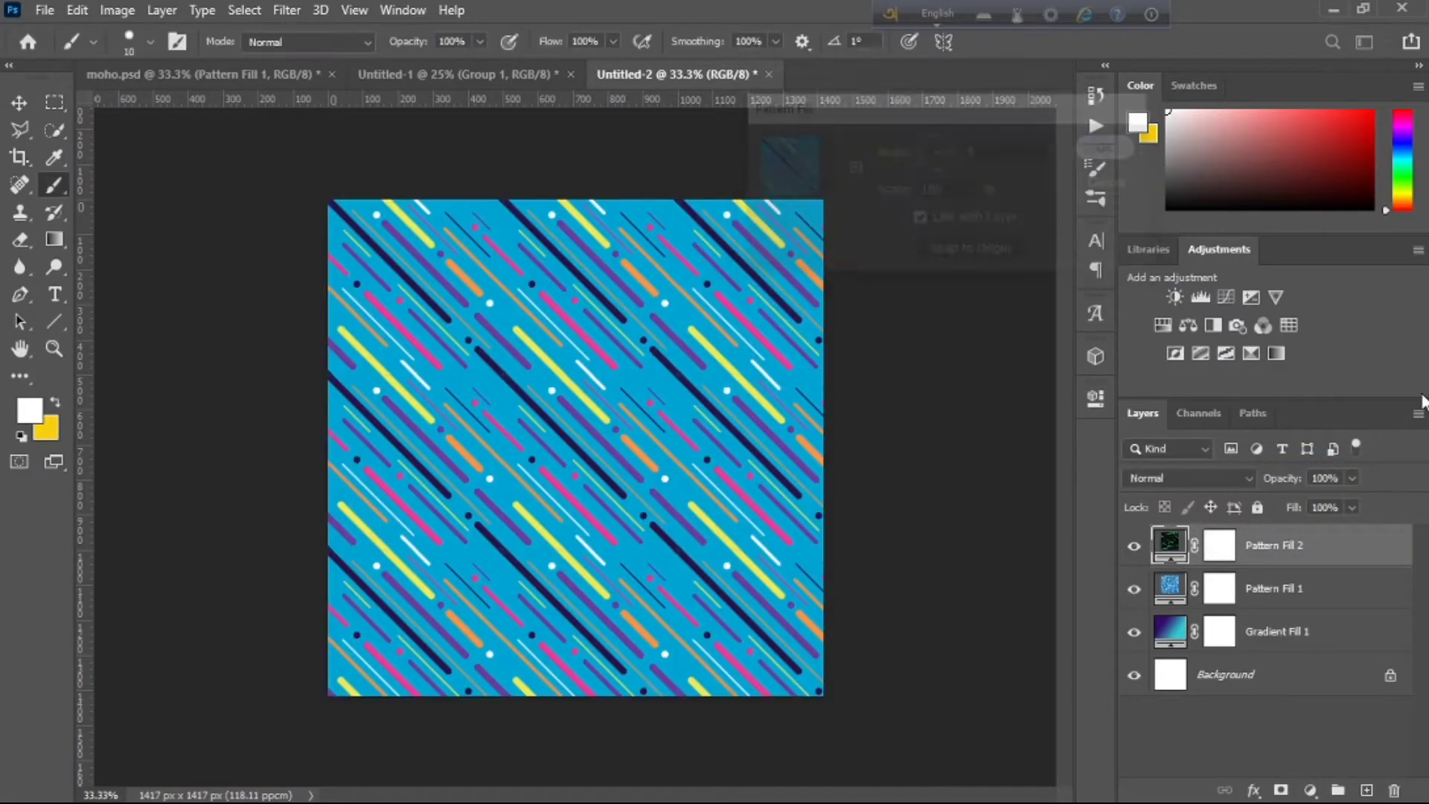
Step: Blend the diagonal-stripe pattern layer in Multiply mode and lower its fill to 23%
left_click(1190, 478)
left_click(1146, 361)
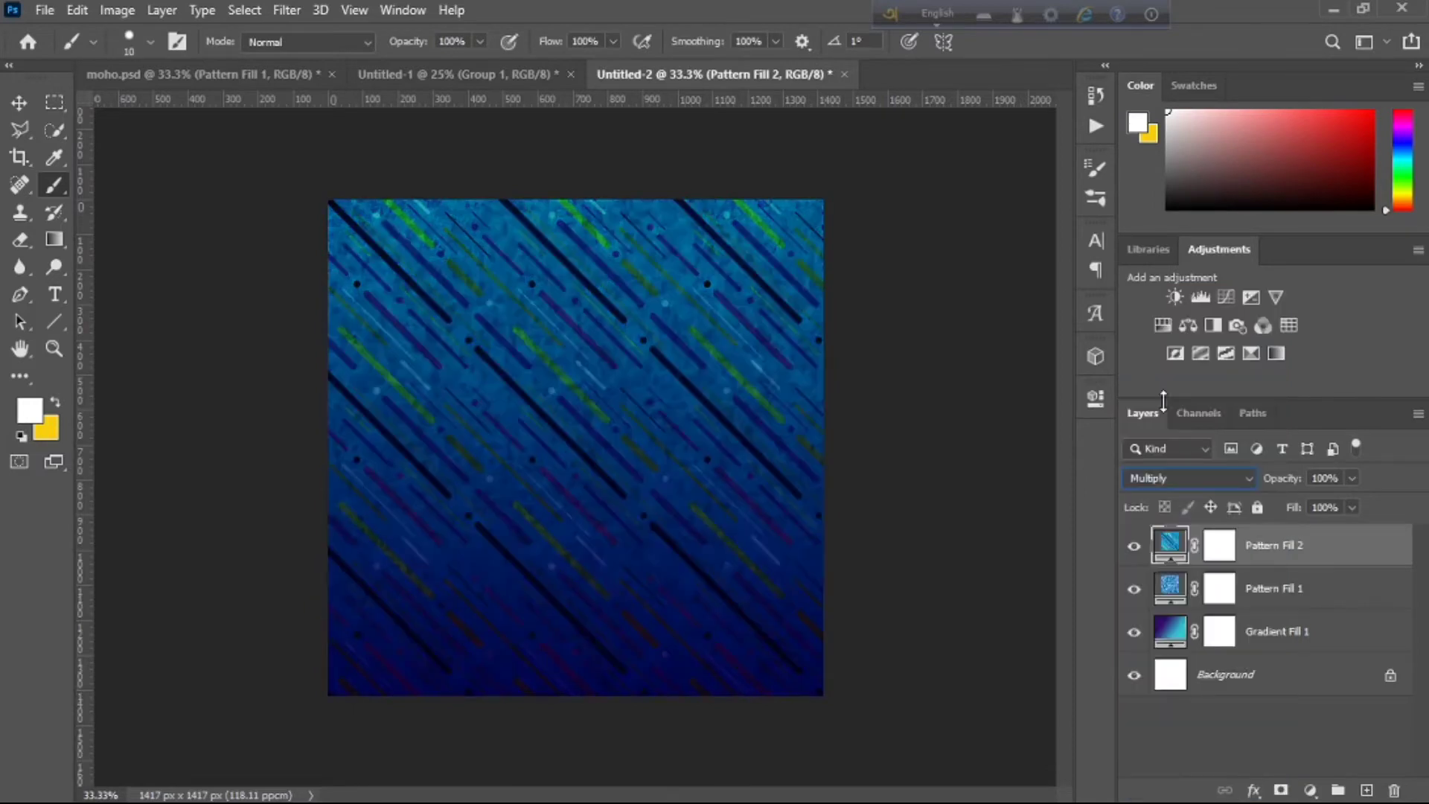
left_click(1351, 509)
left_click_drag(1293, 529, 1277, 527)
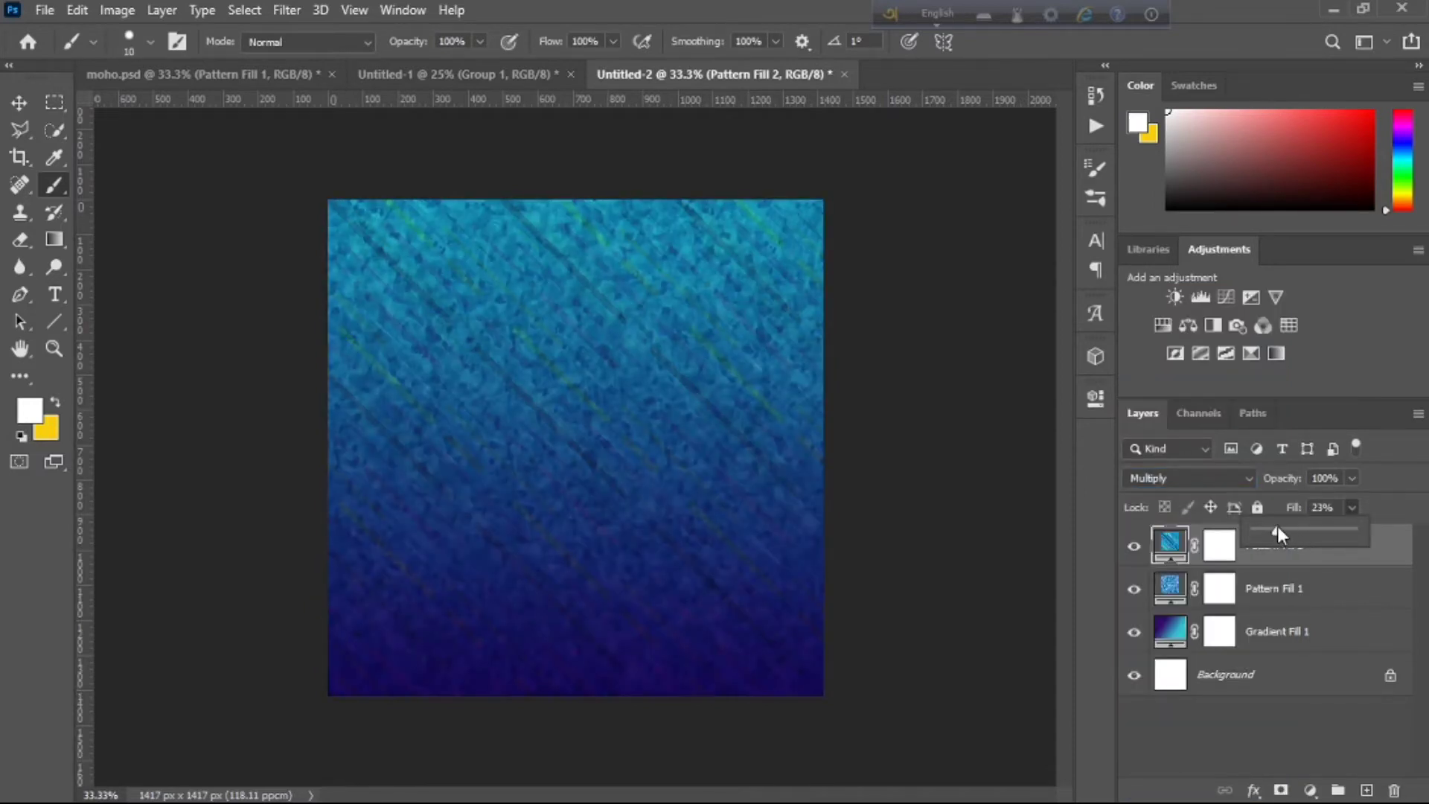
Step: Group the two pattern fills and the gradient fill, and name the group "background"
left_click(1170, 587)
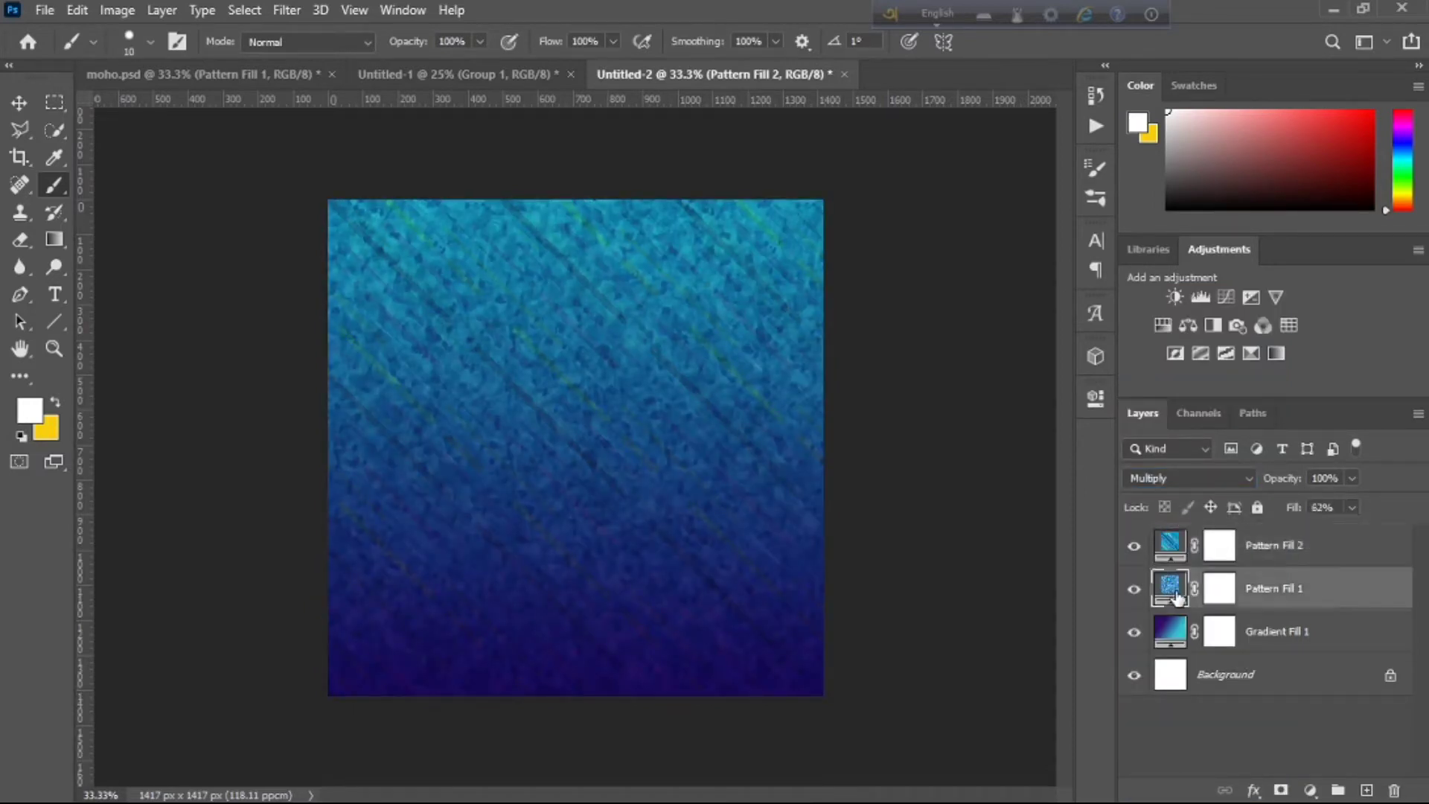
left_click(1173, 548)
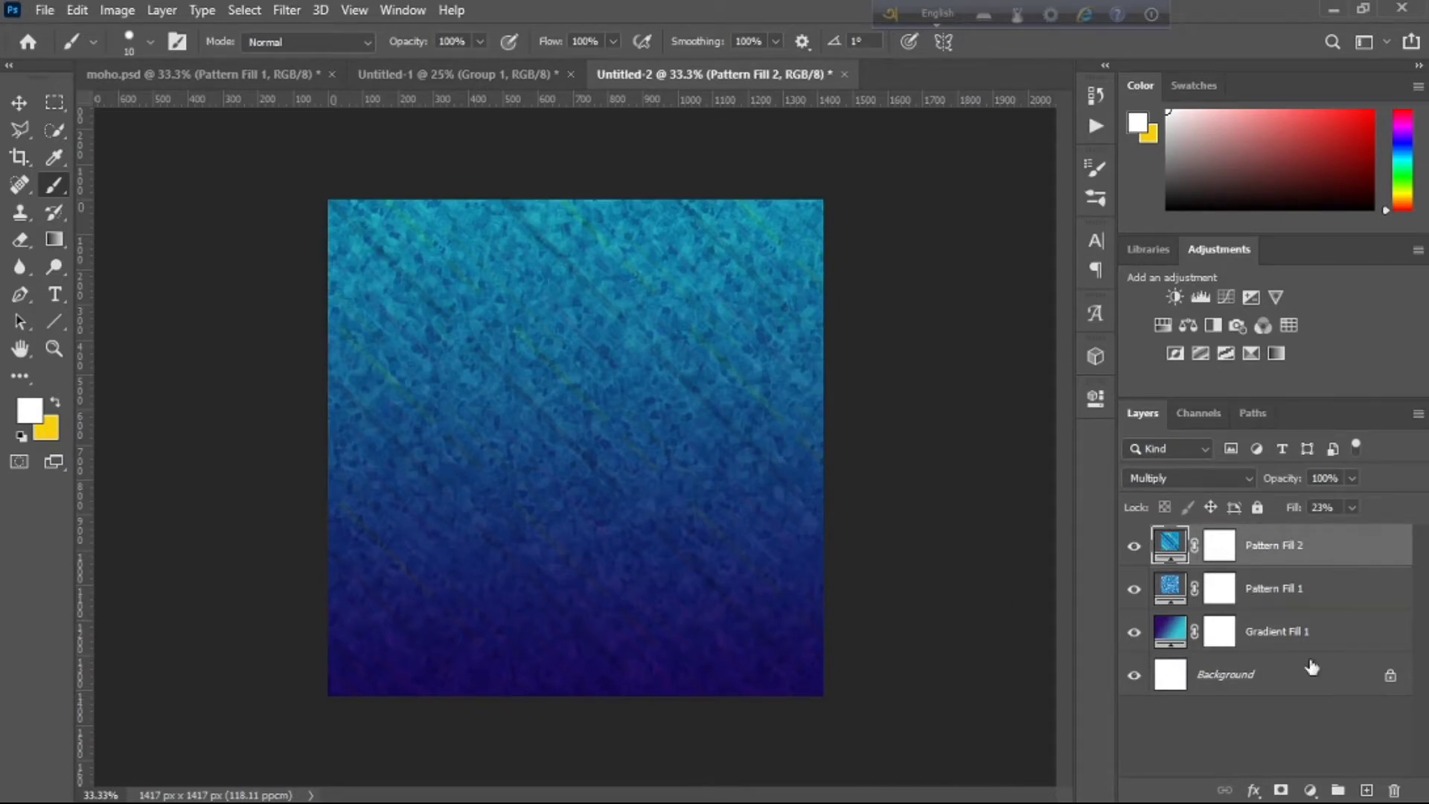
left_click(1283, 642, "shift")
key("ctrl+g")
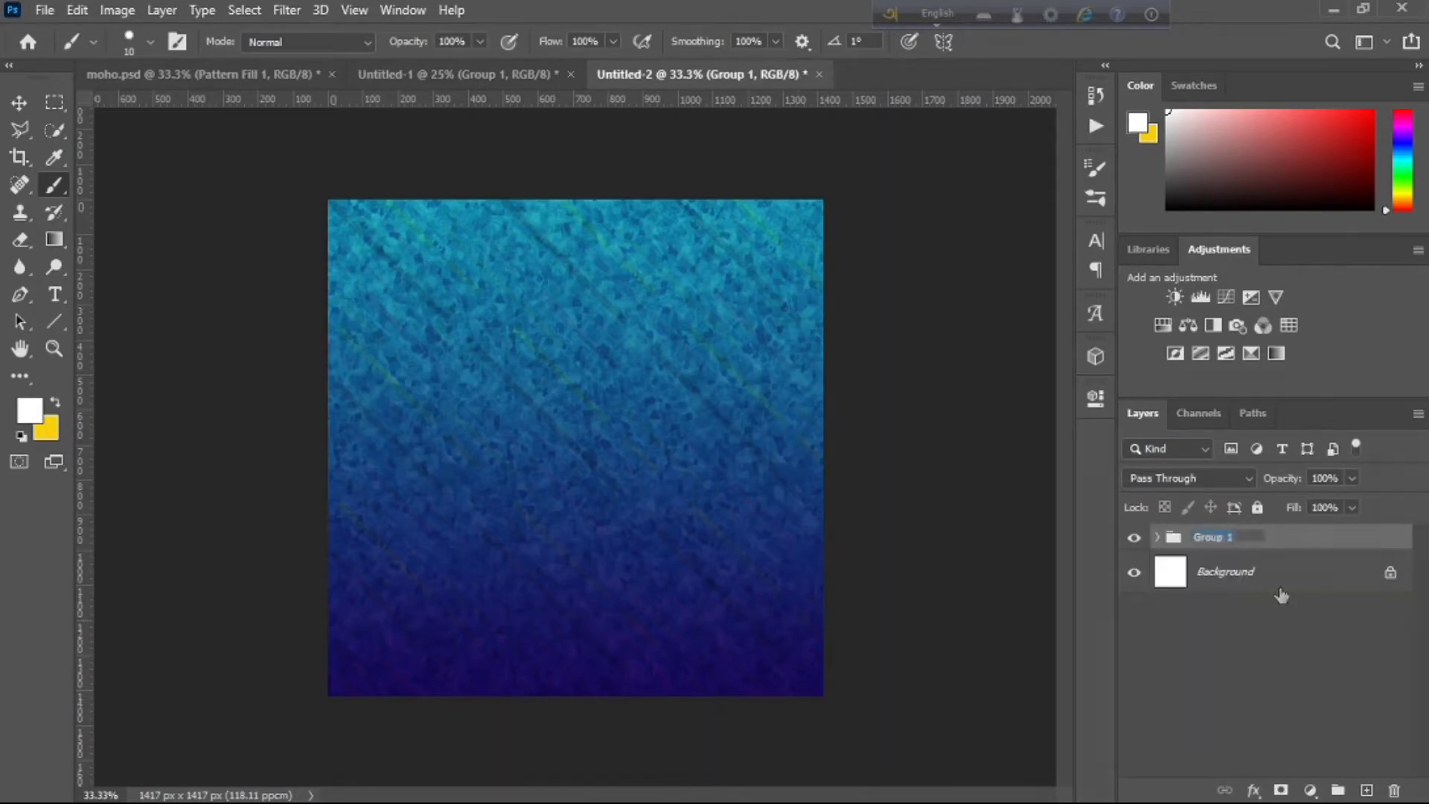
double_click(1232, 537)
type("background")
key("Return")
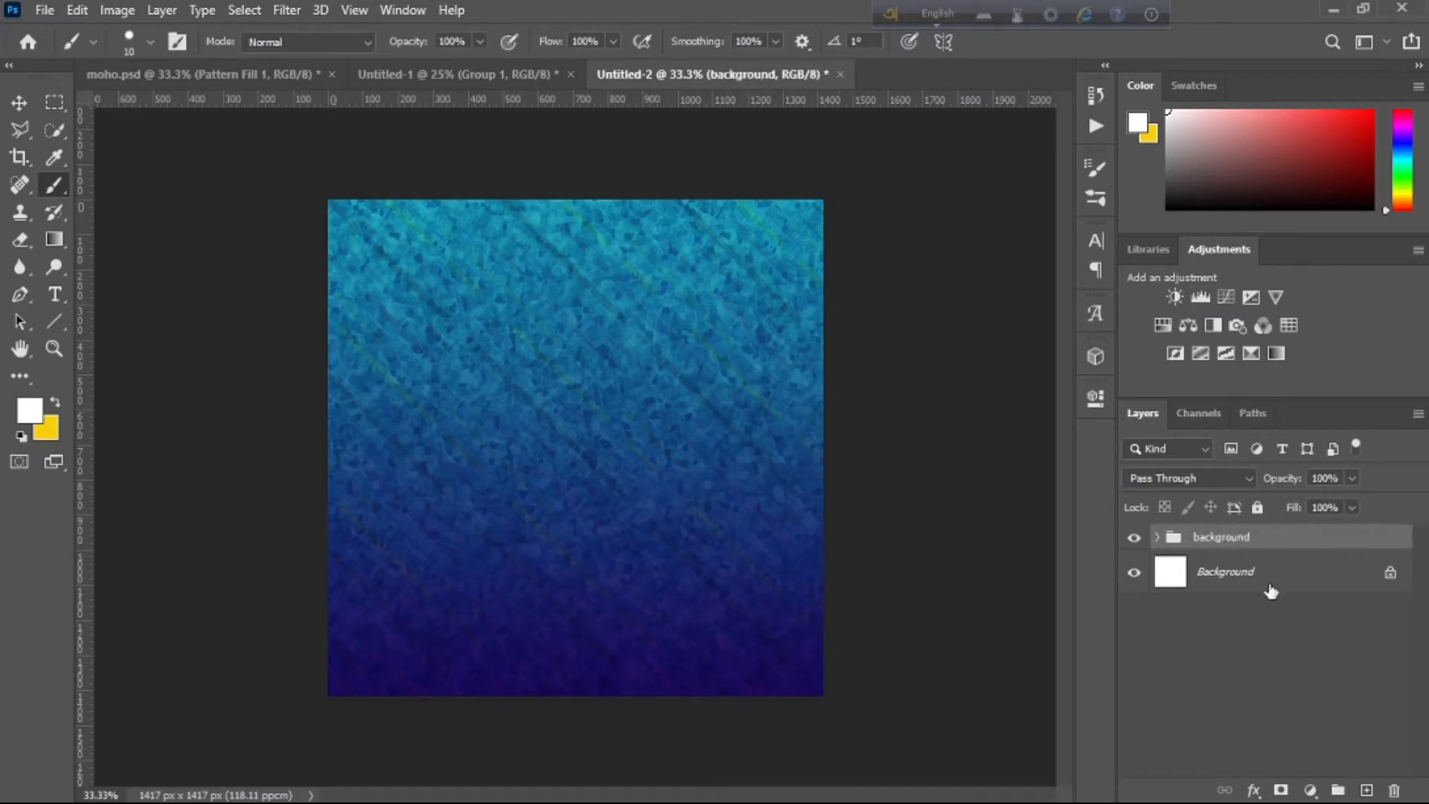
Step: Add the white Bengali text "মোহ" in the middle of the canvas, in Li Alinur Krishnochura at 122 pt
left_click(58, 292)
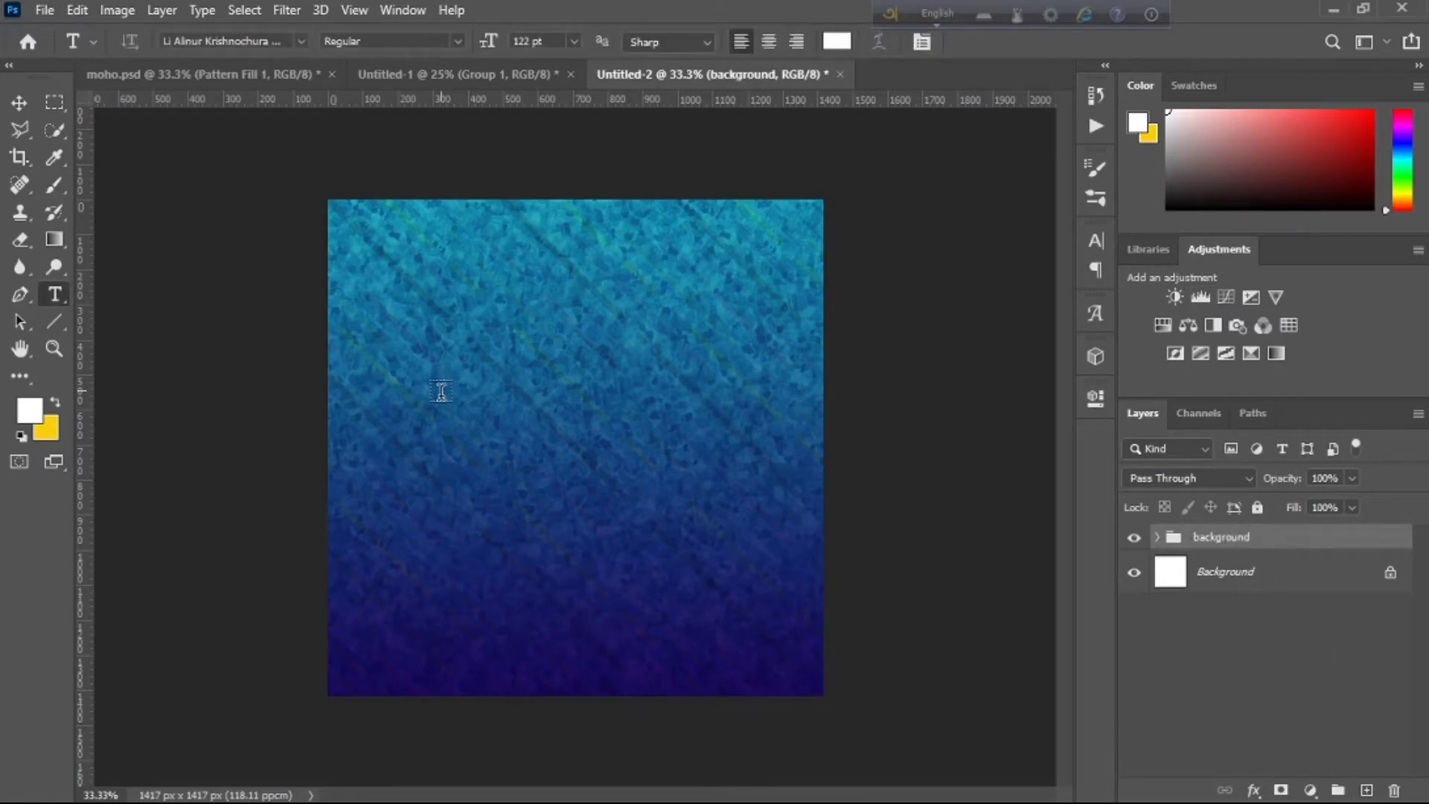
left_click_drag(441, 391, 720, 531)
key("F12")
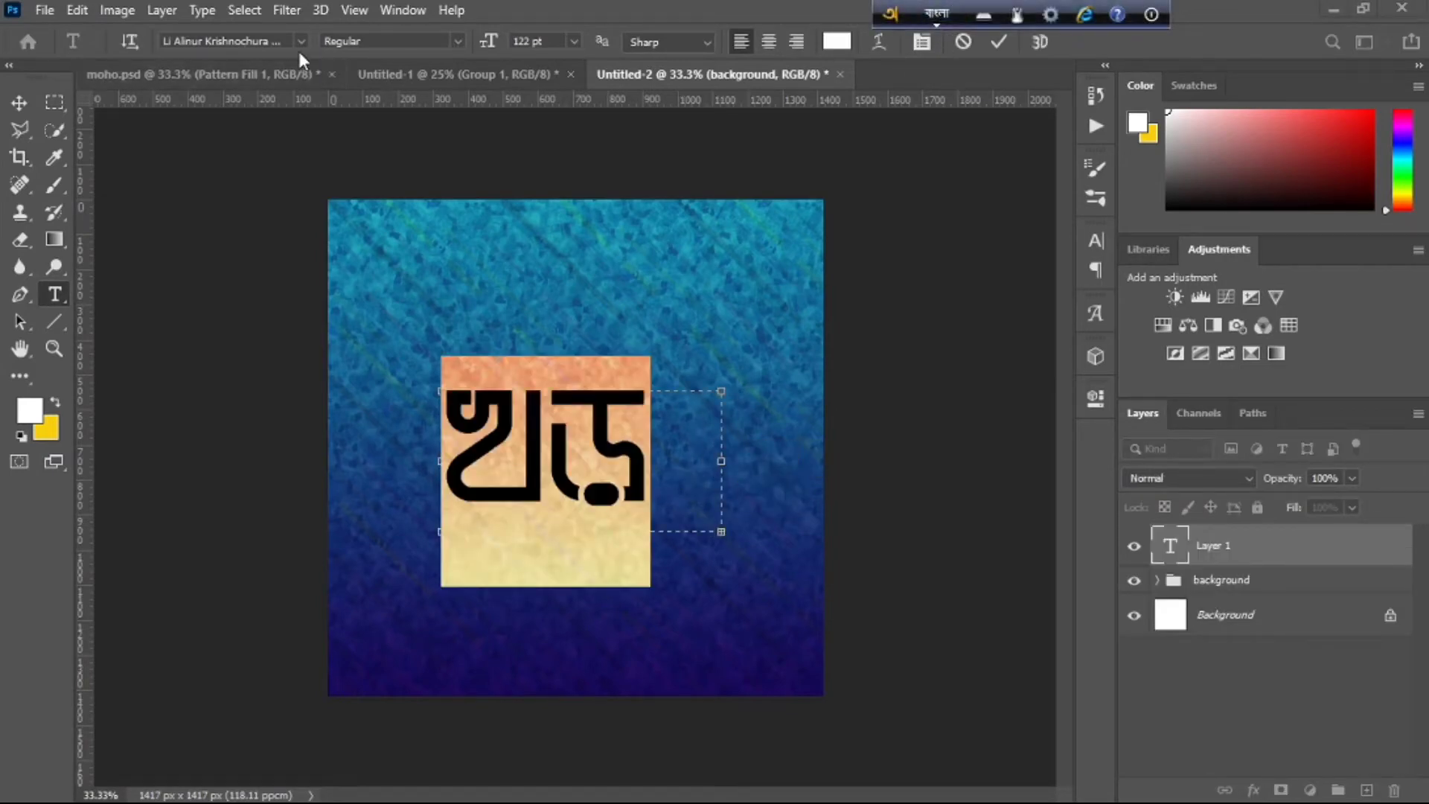
left_click(302, 42)
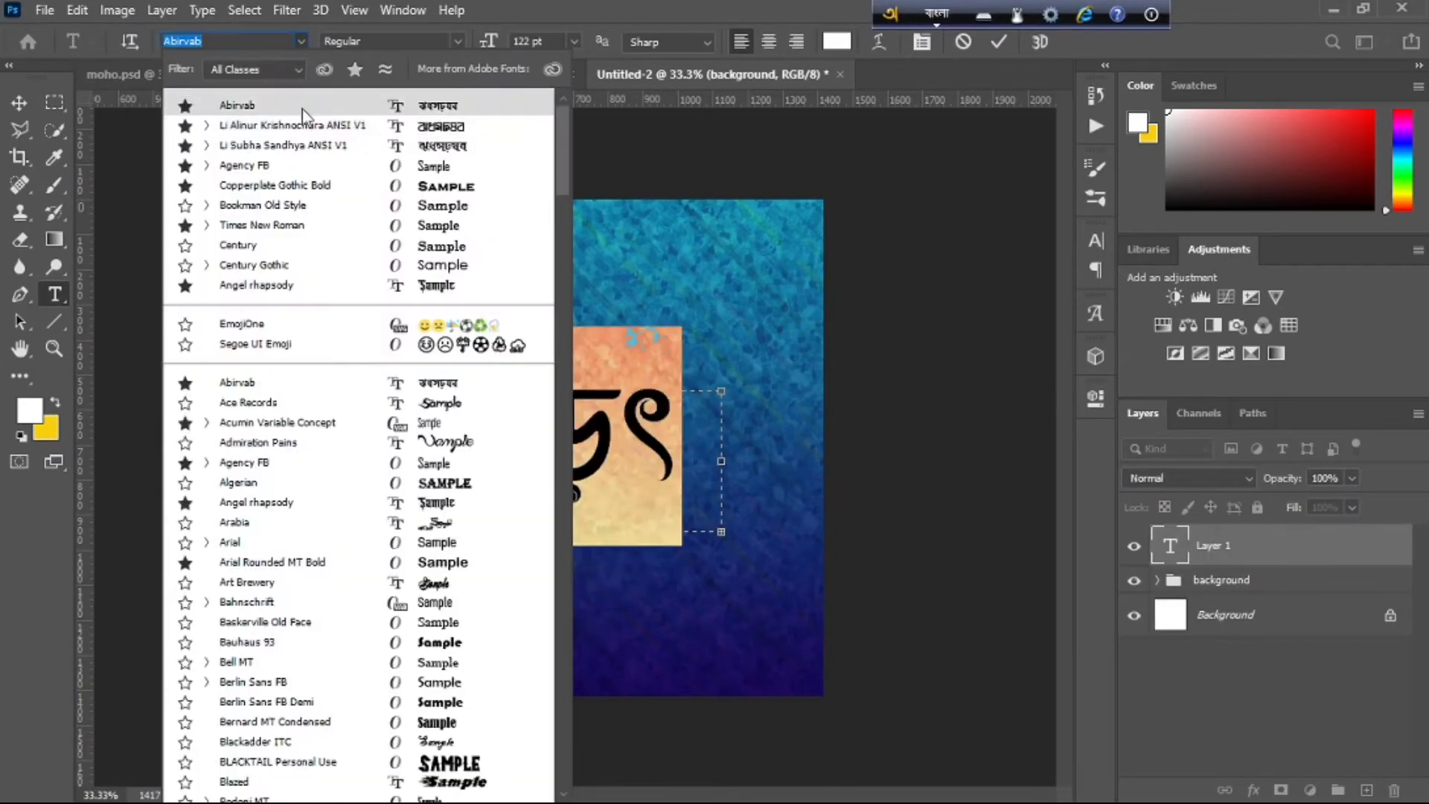
left_click(318, 128)
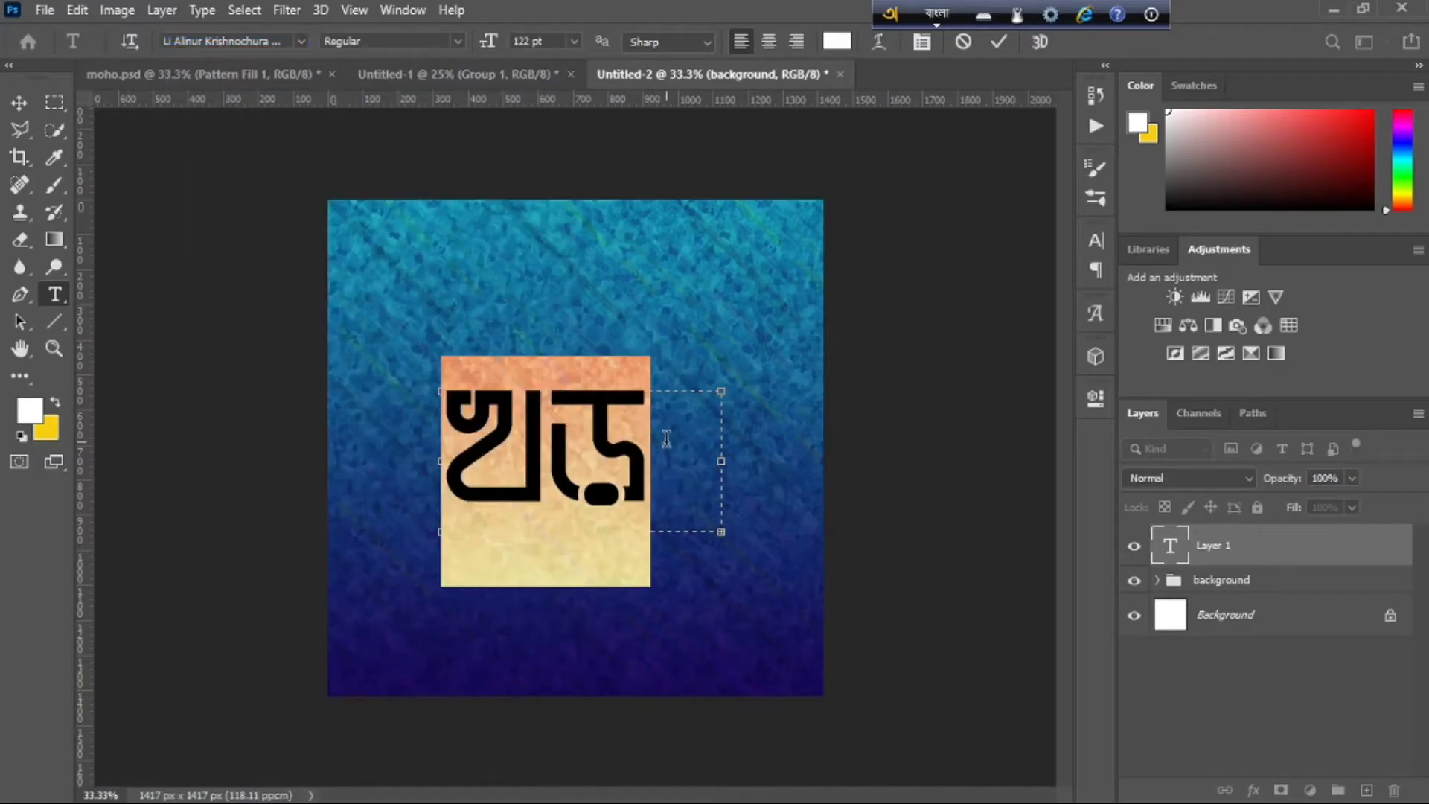
type("moho")
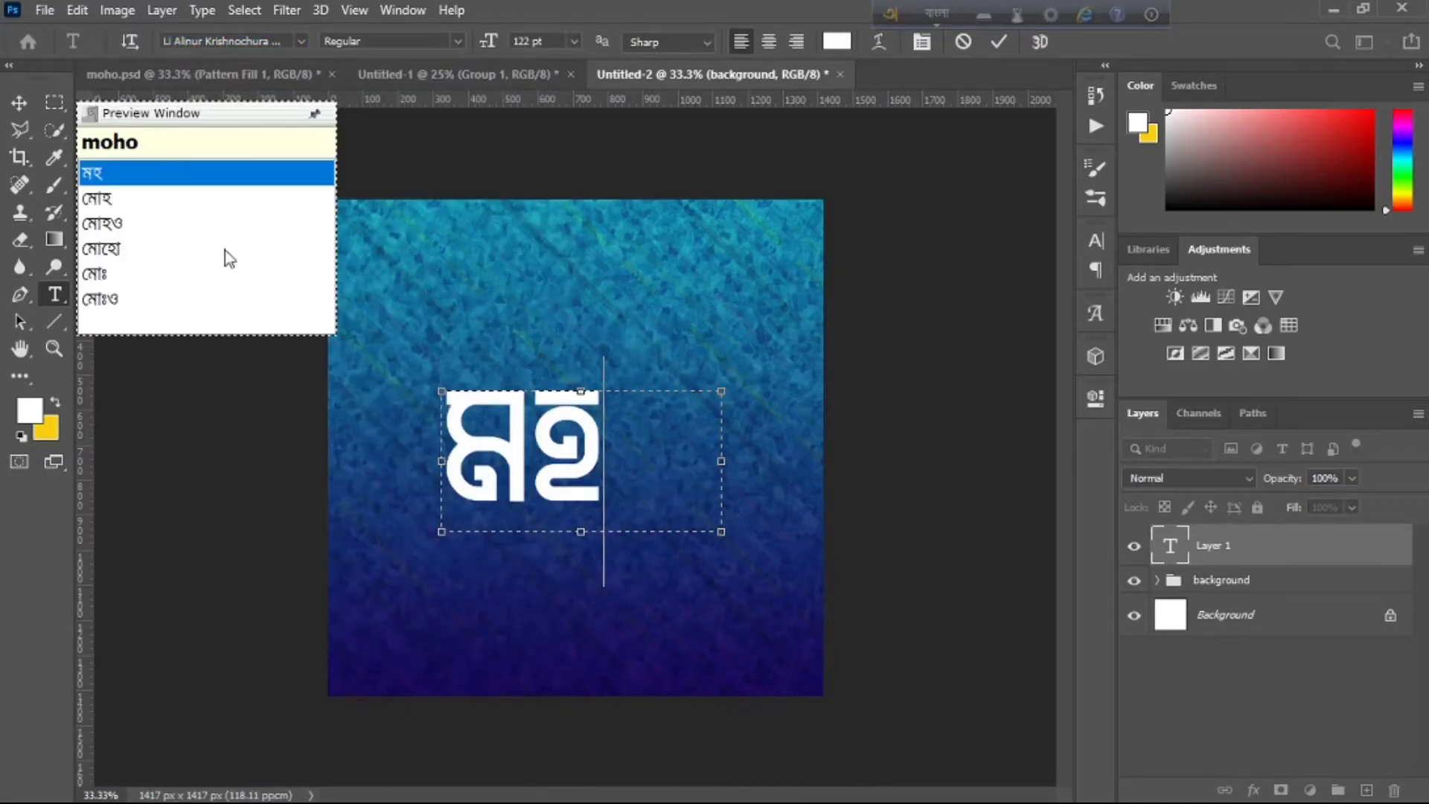
left_click(110, 197)
left_click(998, 42)
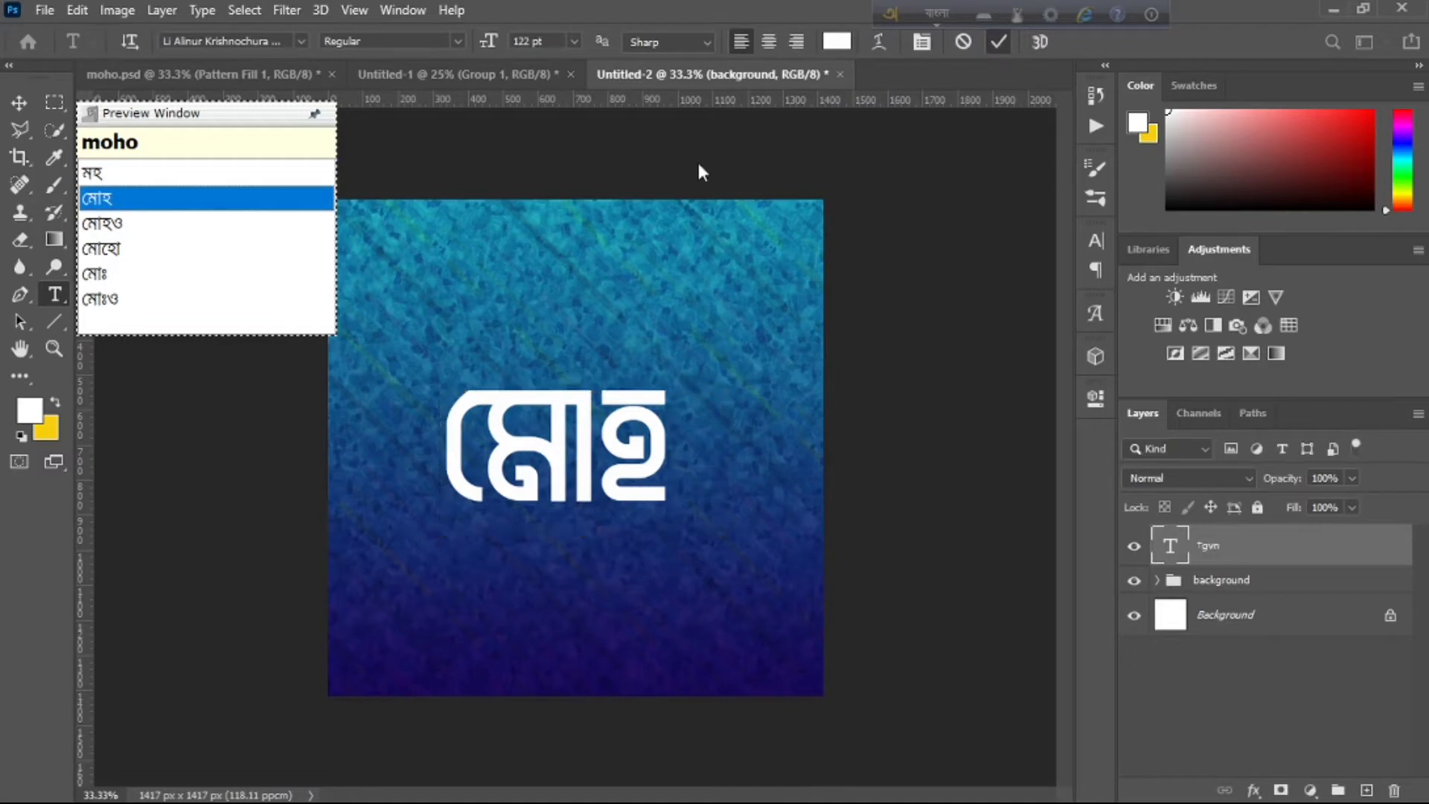
Step: Move the Bengali text up into the upper half of the canvas and switch the keyboard input back to English
left_click(20, 103)
left_click_drag(636, 456, 640, 375)
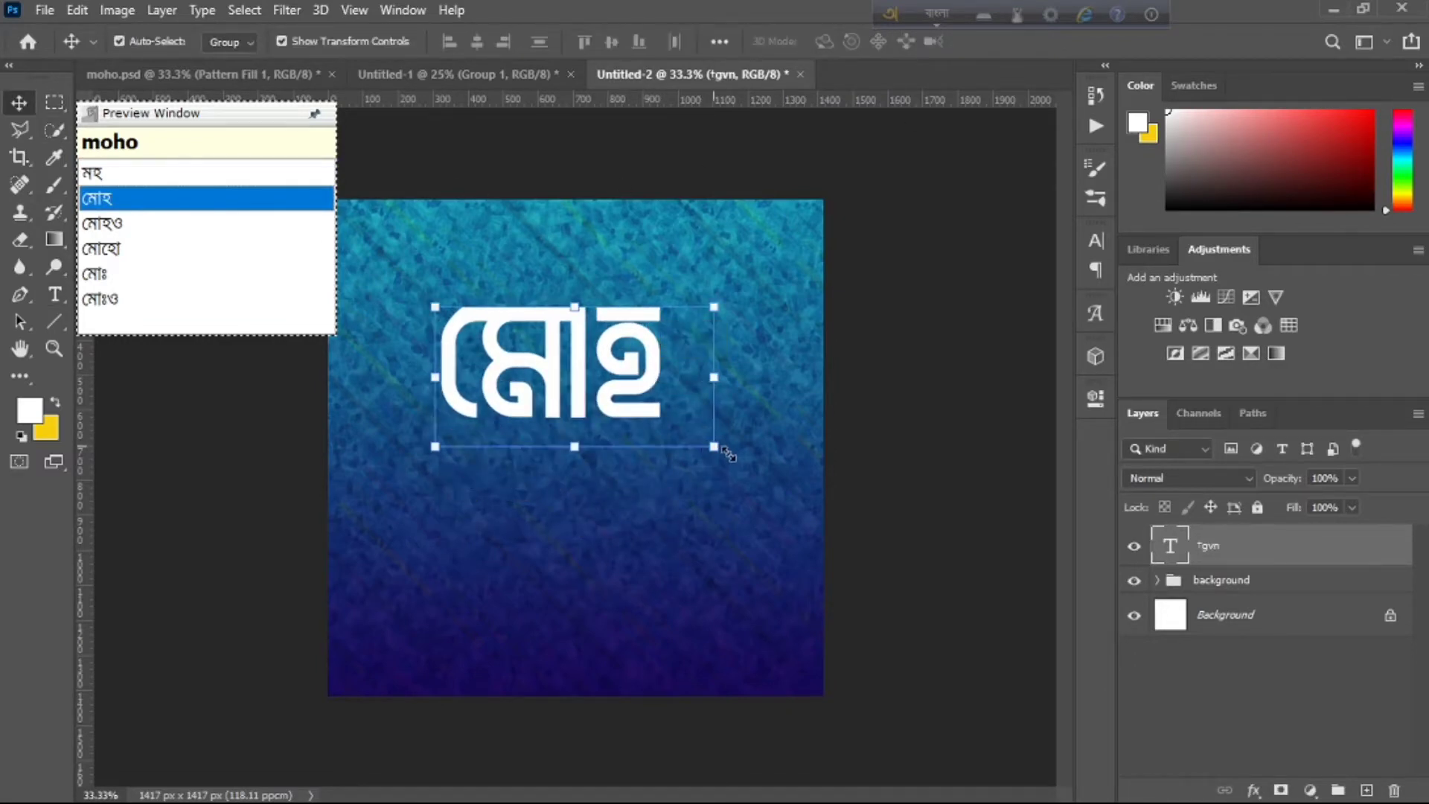
left_click_drag(713, 445, 728, 451)
left_click(1043, 41)
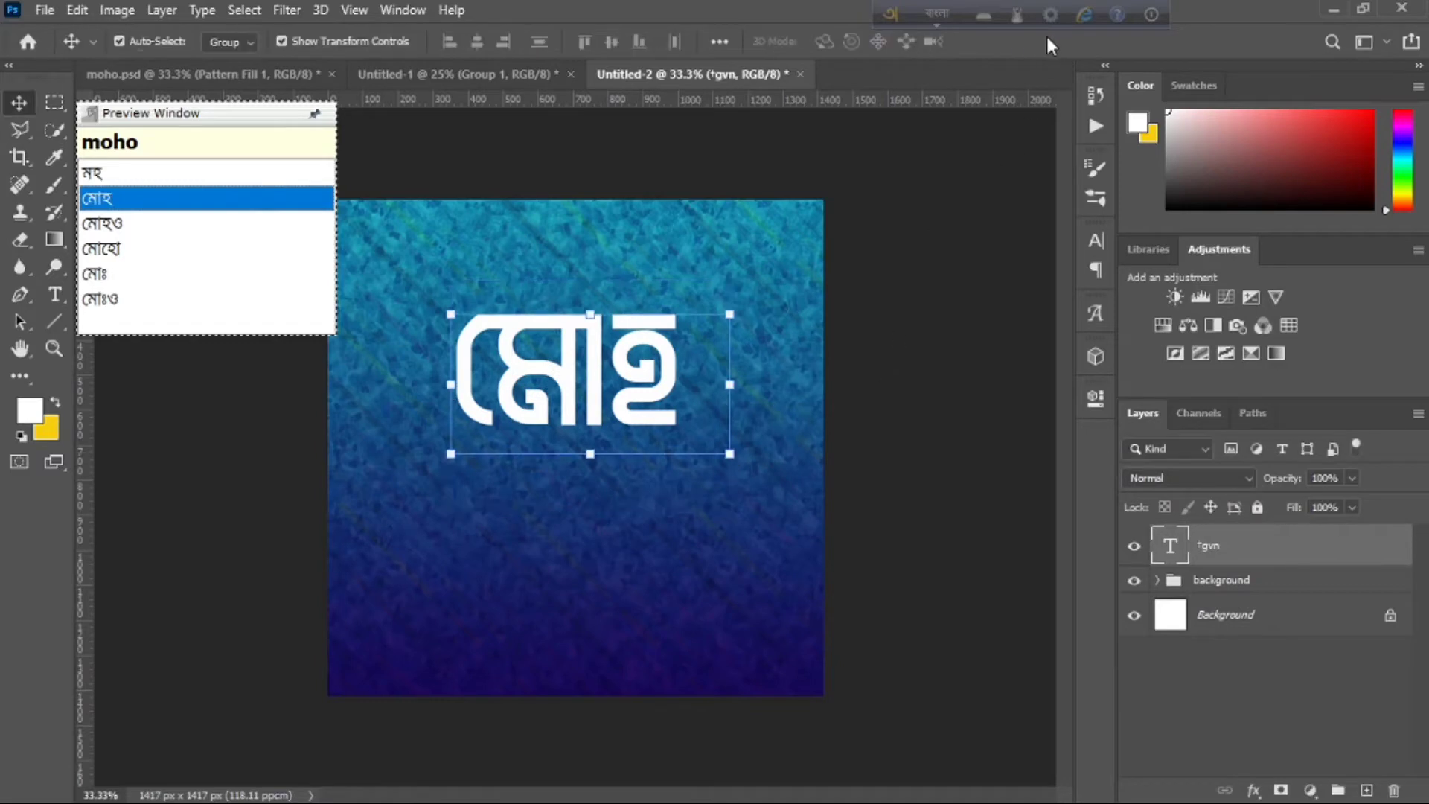
left_click(938, 14)
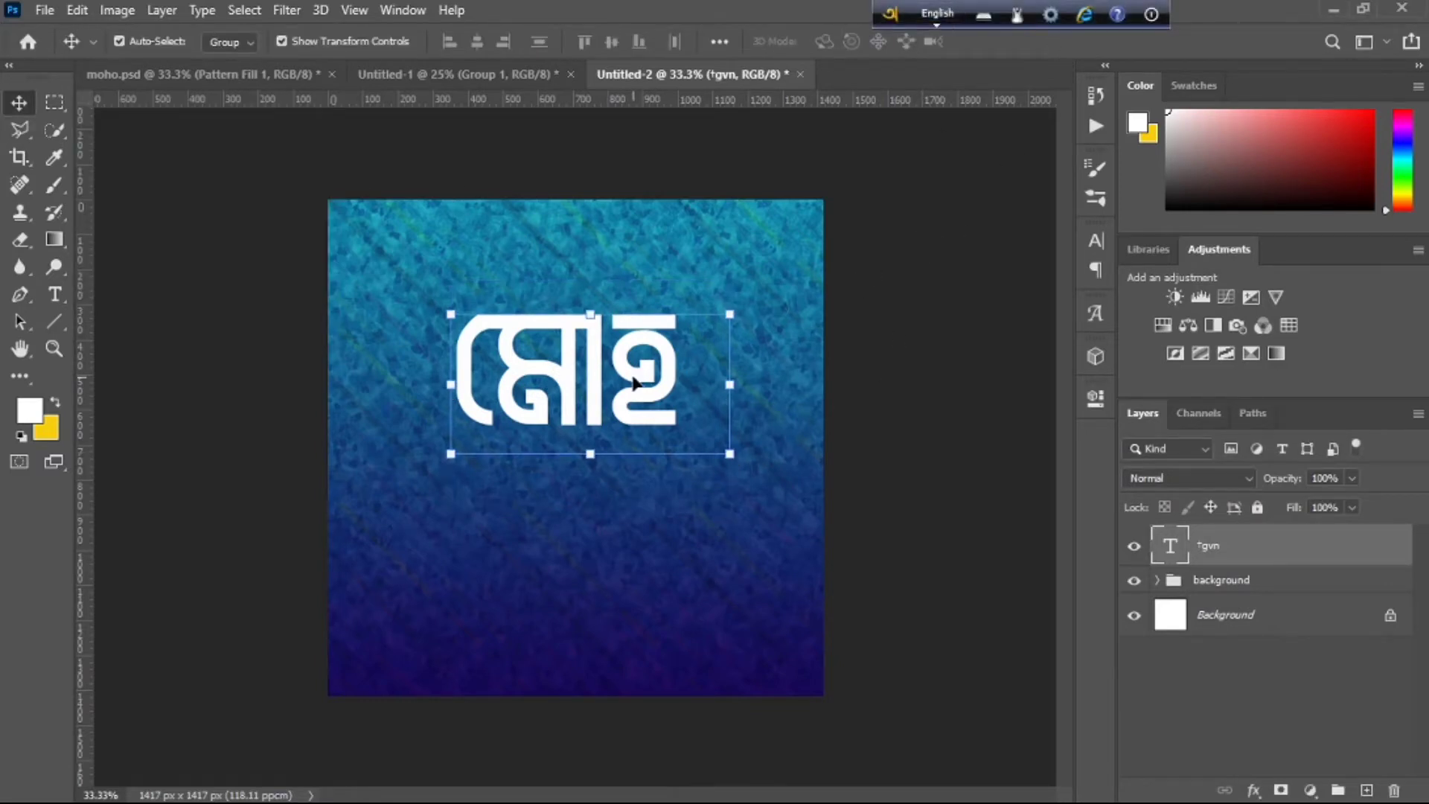
left_click_drag(628, 385, 617, 386)
left_click(1254, 522)
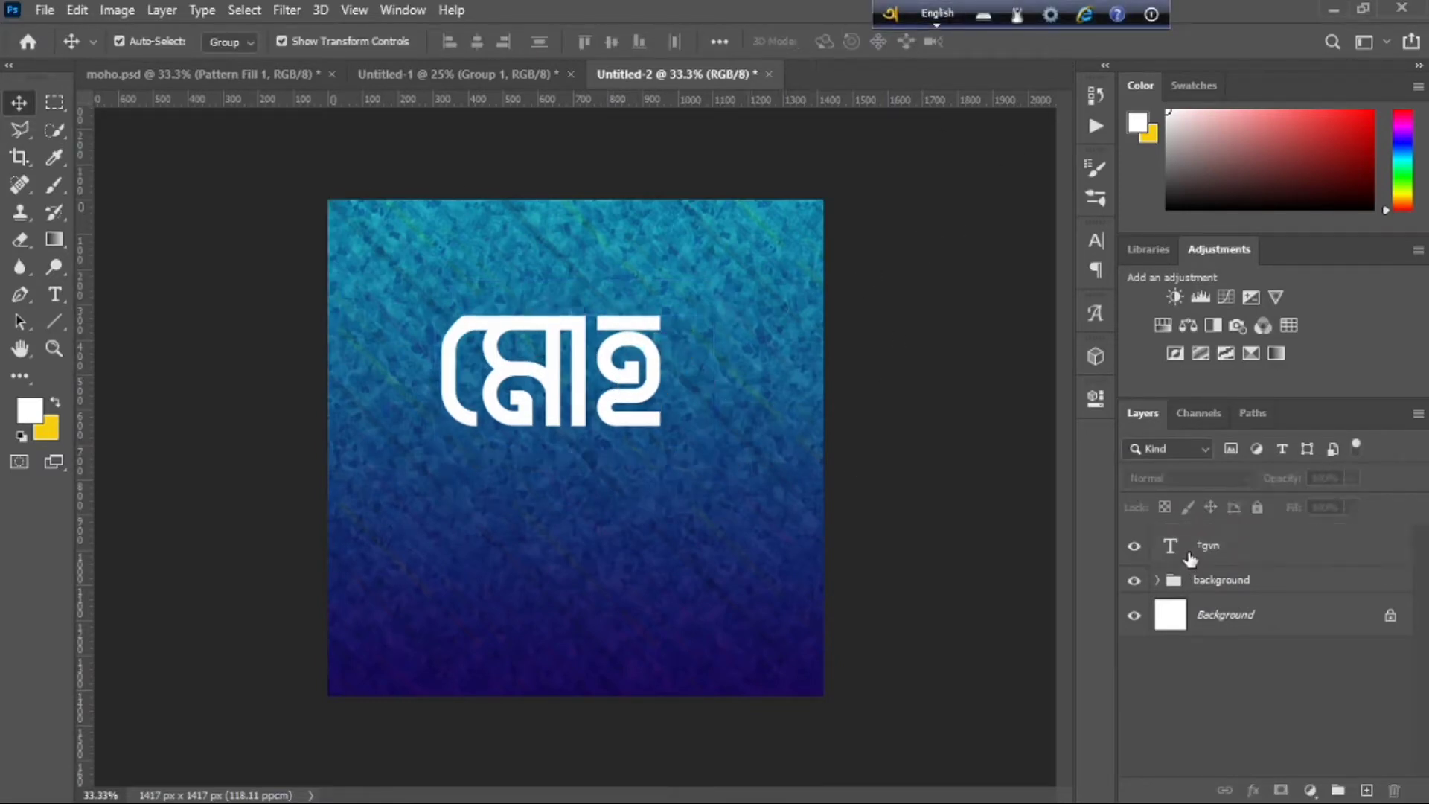
Step: Duplicate the text layer, hide the copy and place it beneath the original, then reselect the original
left_click(1189, 557)
key("ctrl+j")
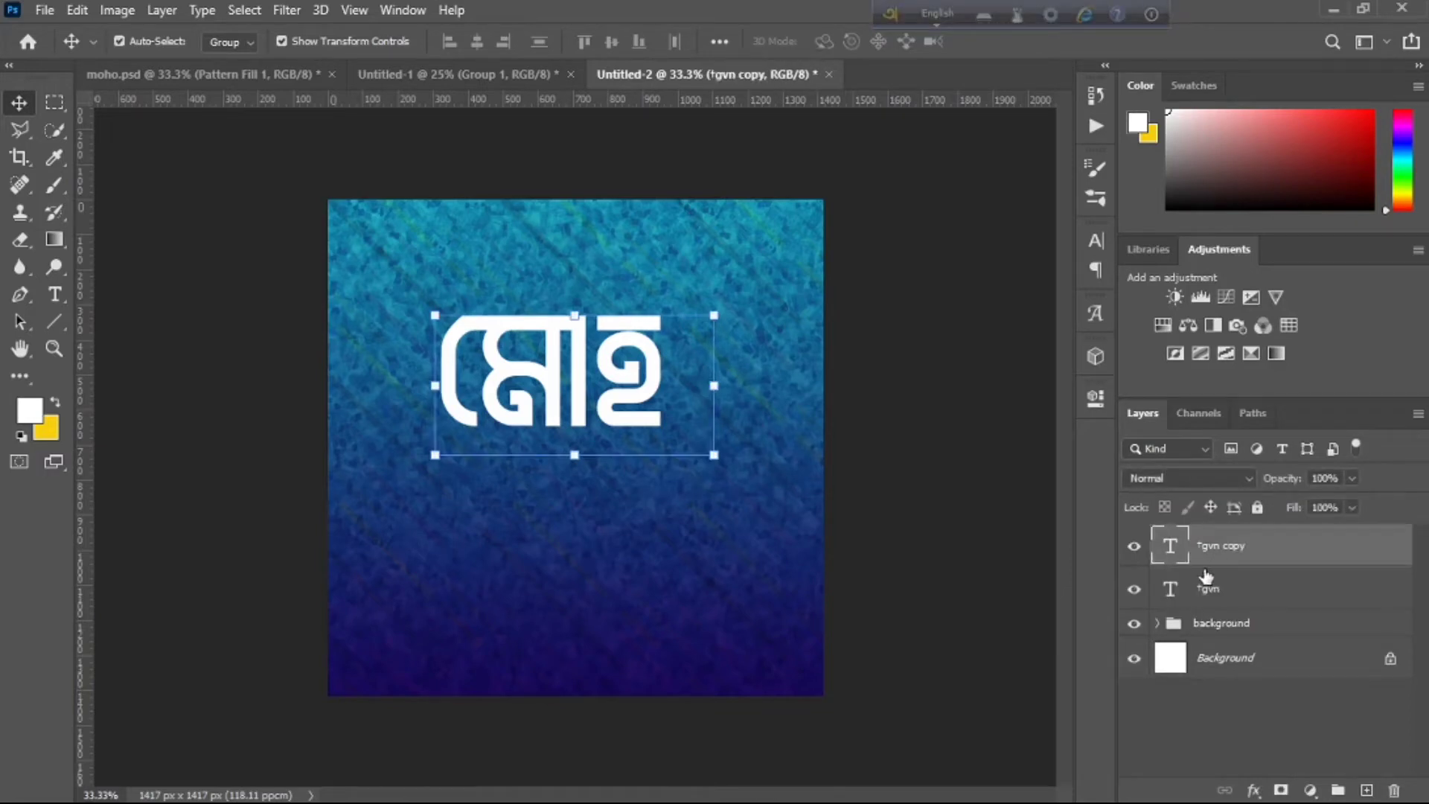
left_click(1135, 547)
left_click_drag(1213, 548, 1219, 593)
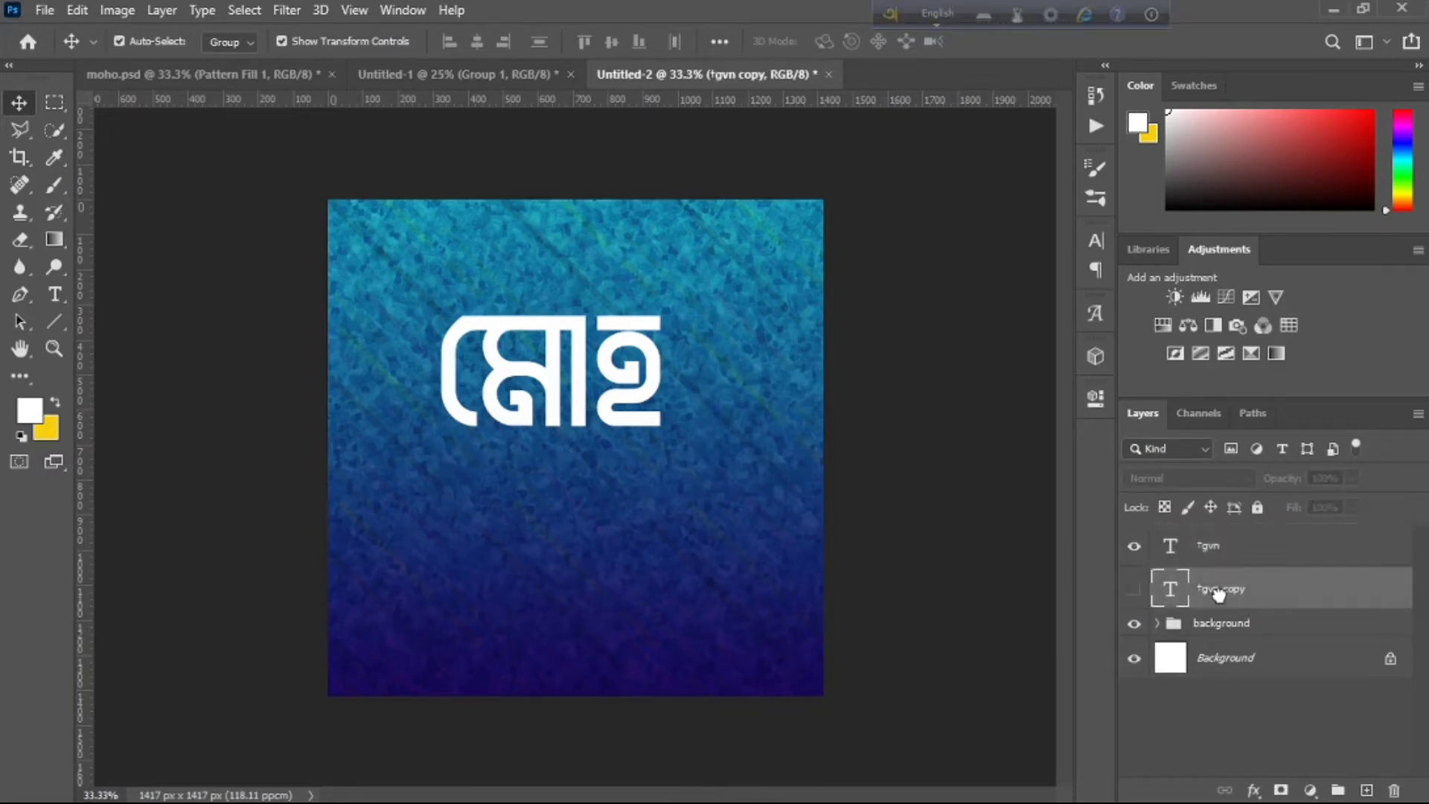
left_click(1204, 551)
Step: Draw a triangular Polygonal Lasso selection across the text, wide before its first letter and tapering to a point past its last
left_click(19, 127)
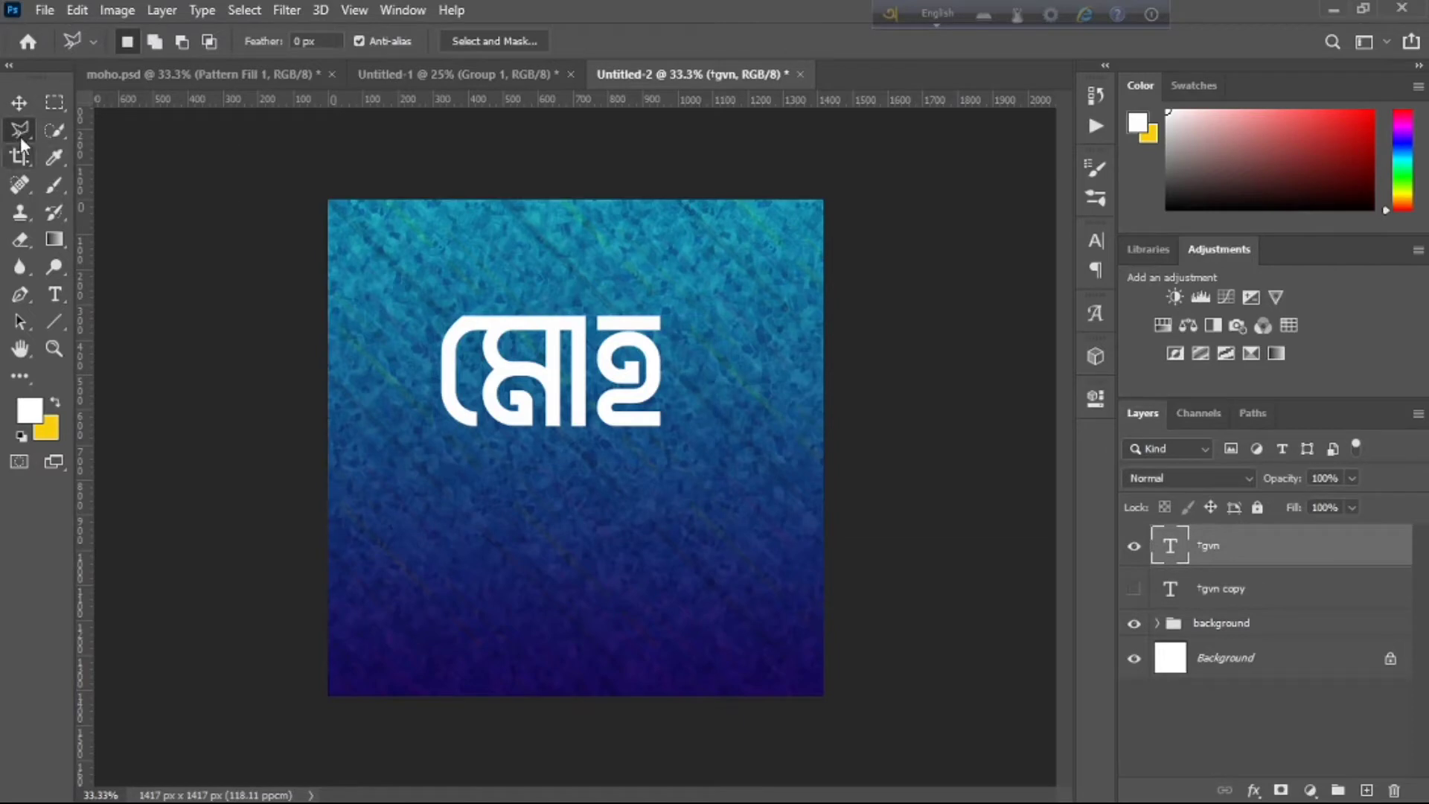
right_click(18, 127)
left_click(18, 127)
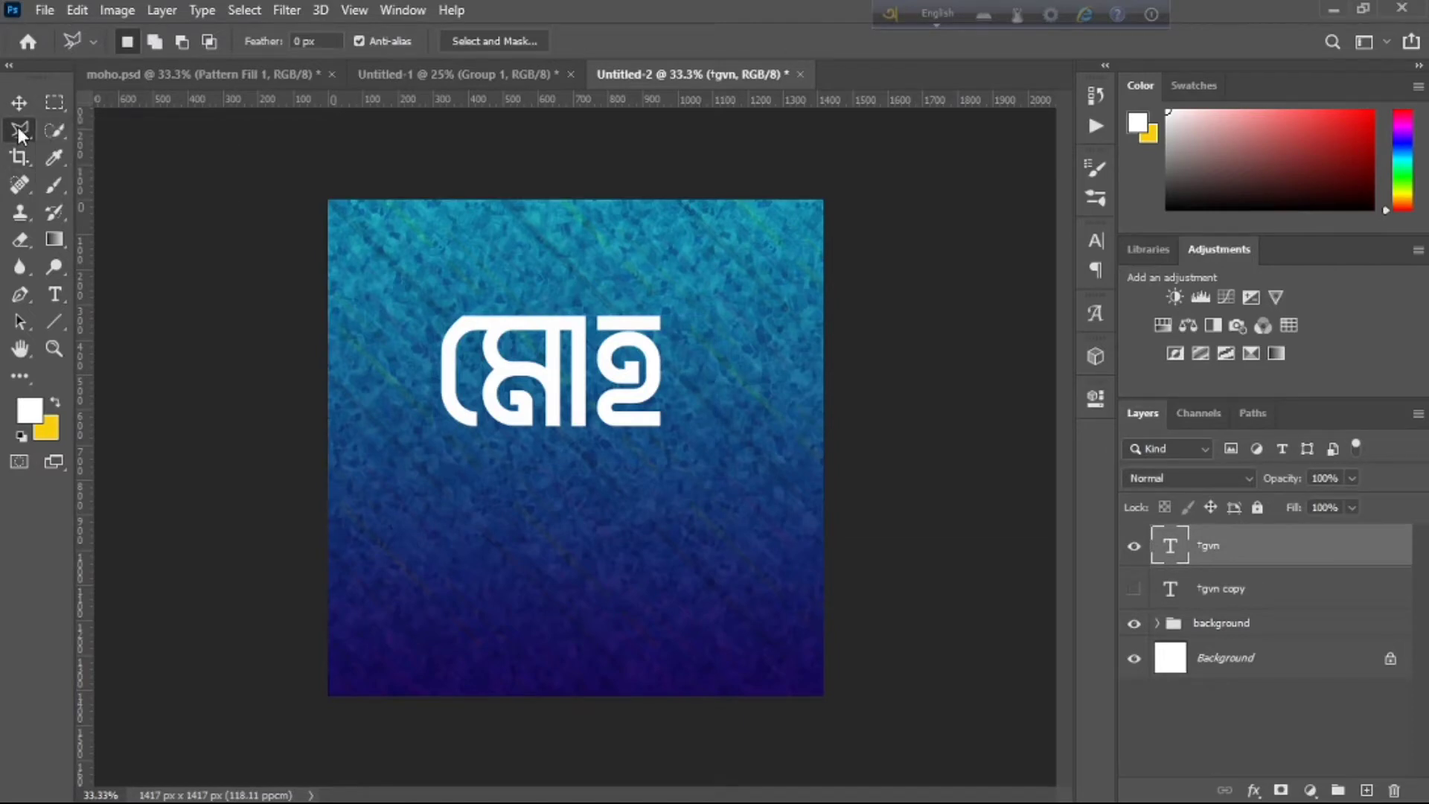
left_click(398, 304)
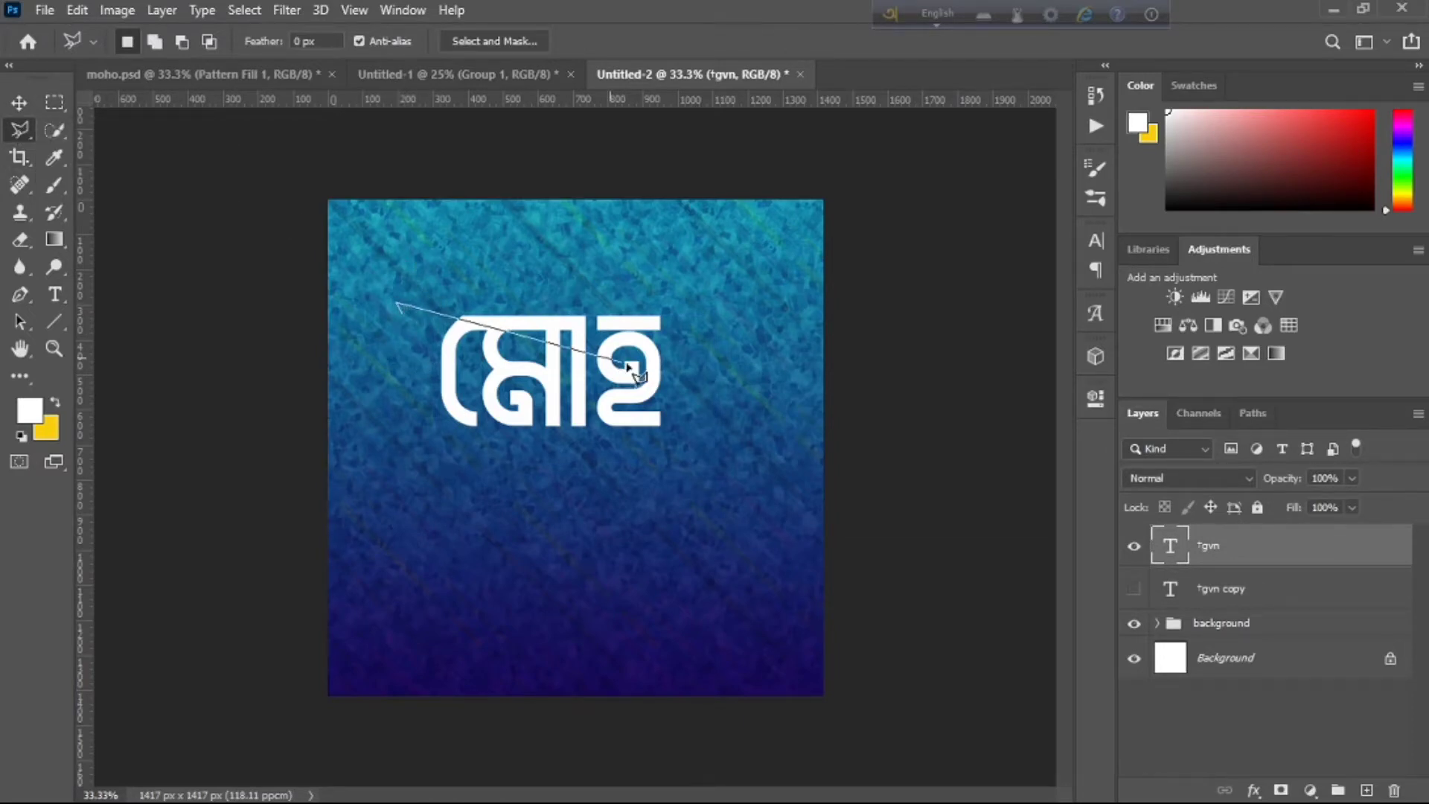
left_click(696, 376)
left_click(397, 425)
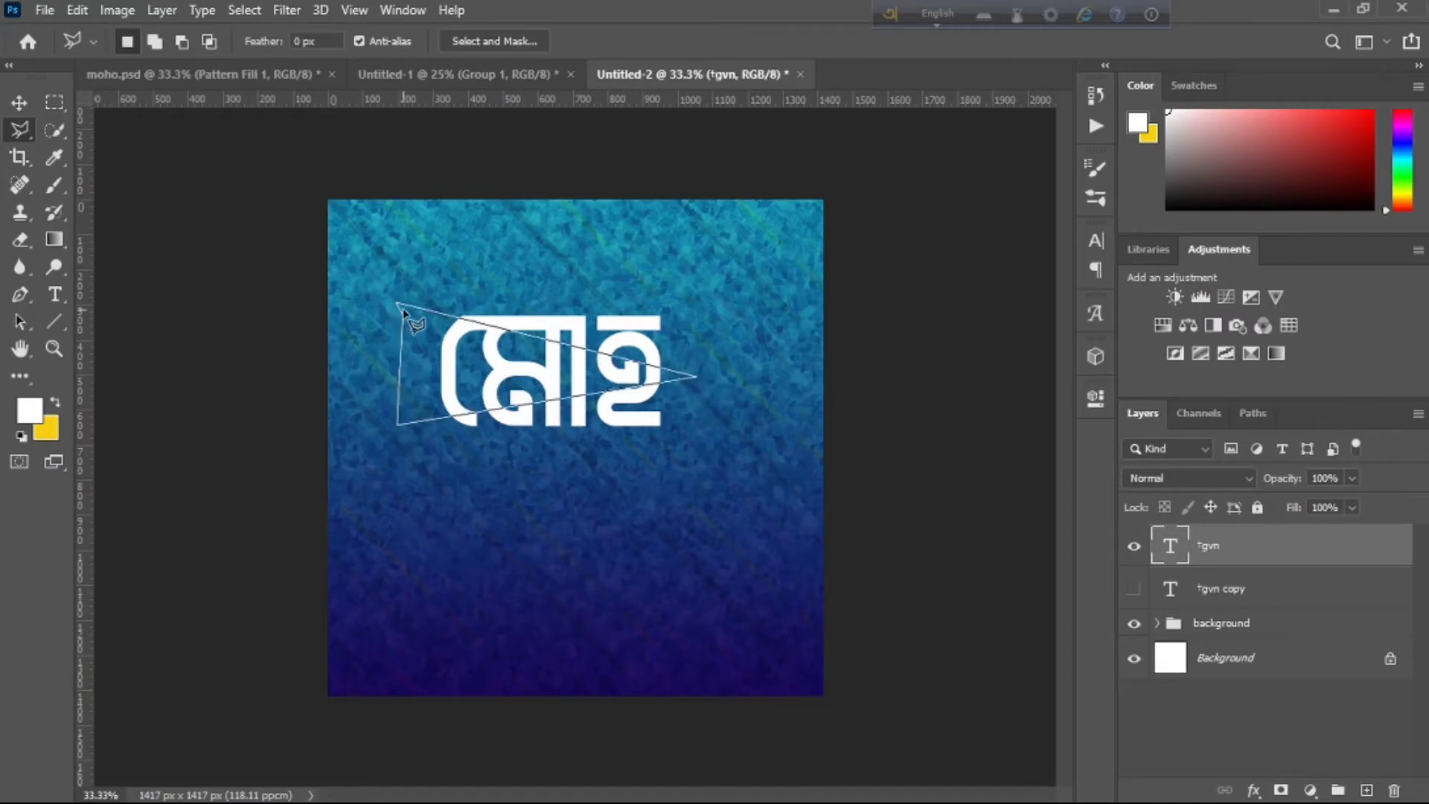
left_click(400, 307)
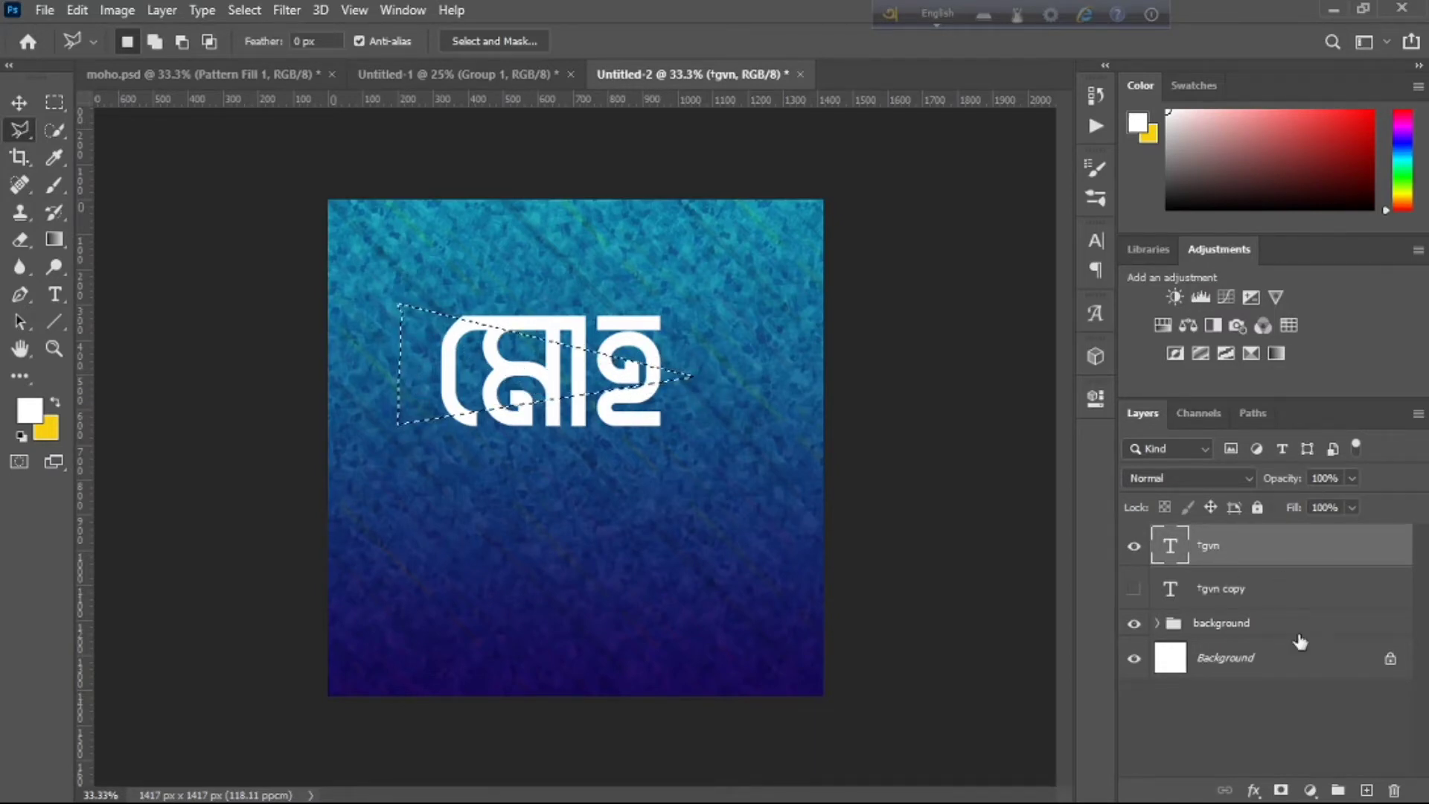
Step: Mask the text layer to the triangular selection, duplicate it, and invert the duplicate's mask to show the remaining parts
left_click(1281, 790, "alt")
key("ctrl+j")
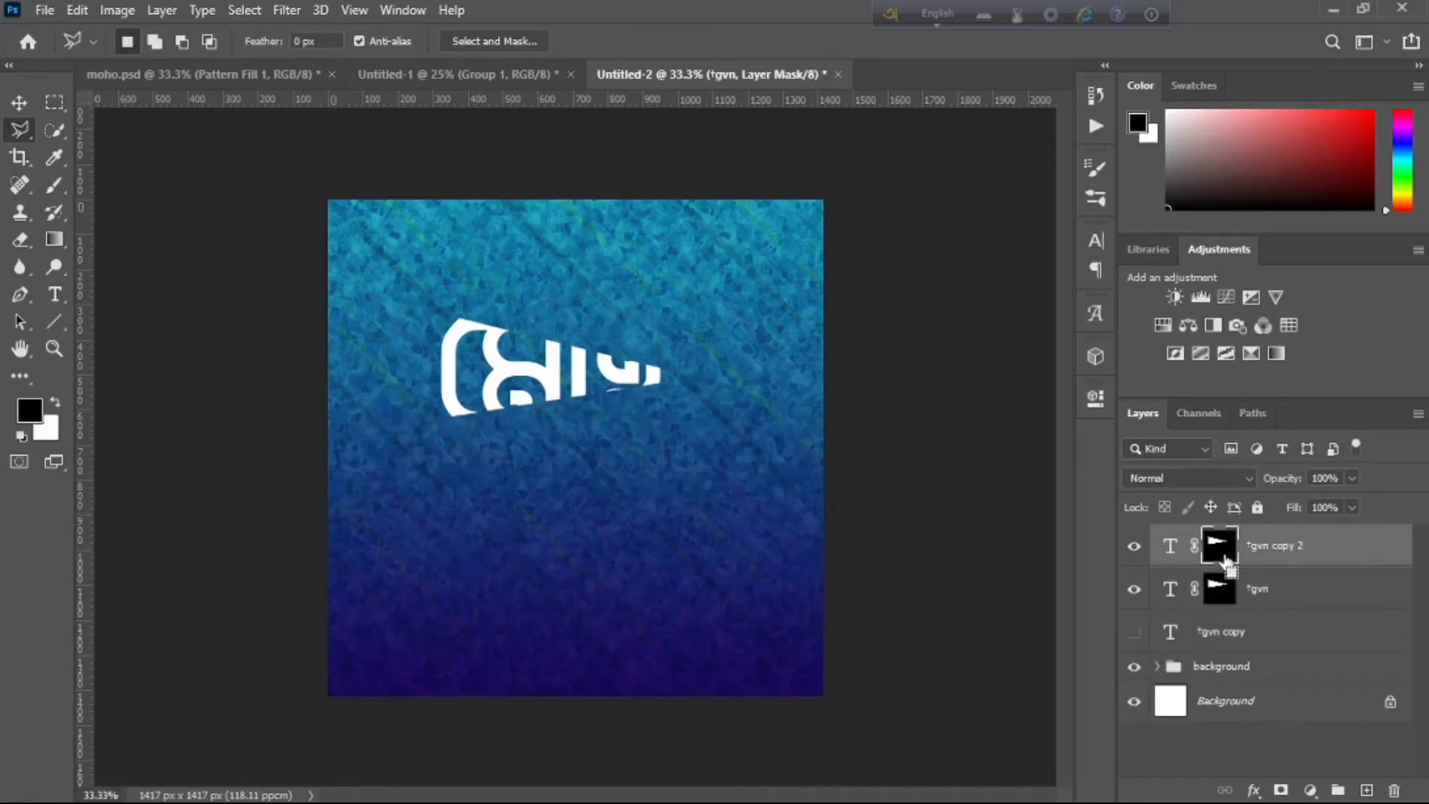
key("ctrl+i")
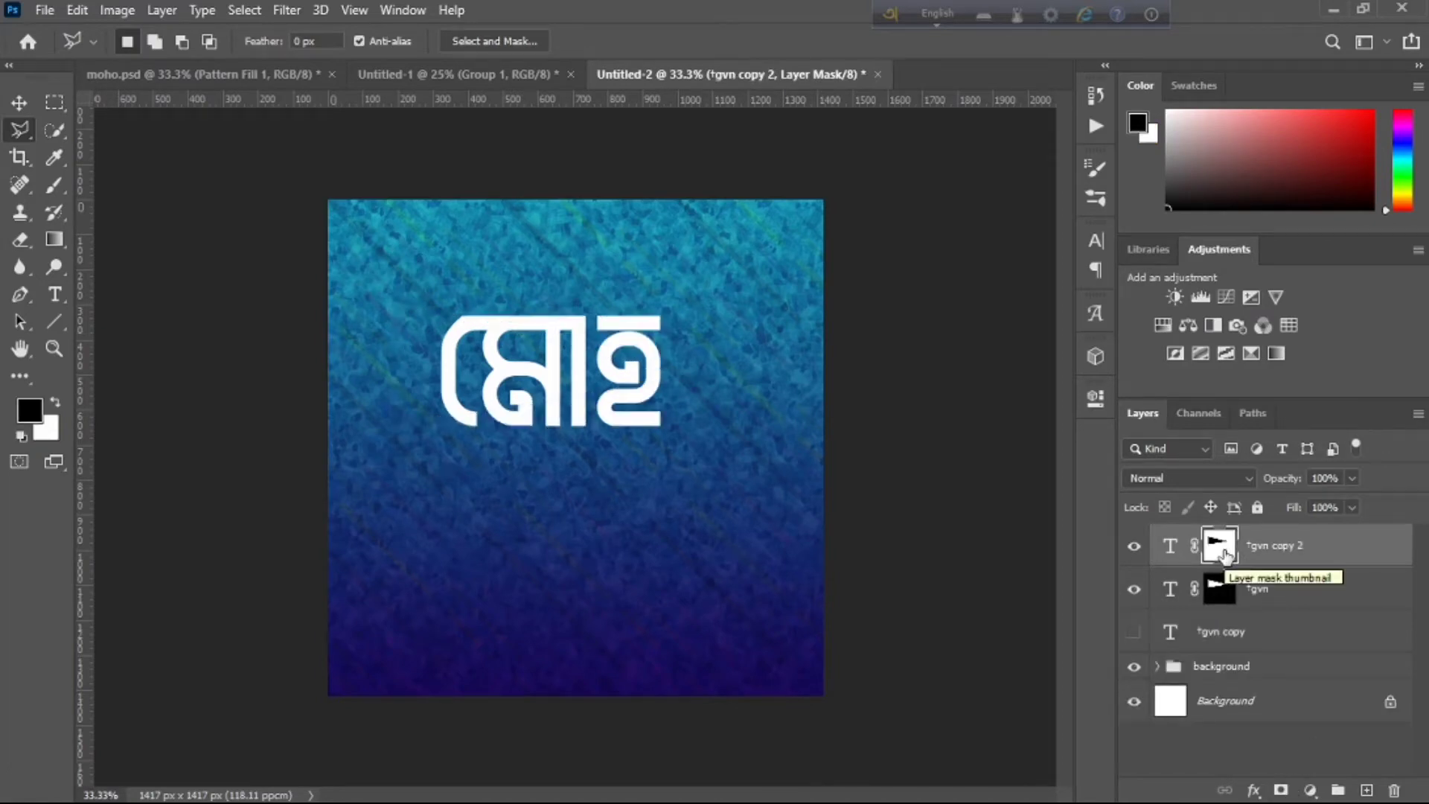
Step: Offset the duplicated outer portion of the word slightly to the right of the triangular slice, then deselect the layers
left_click(19, 102)
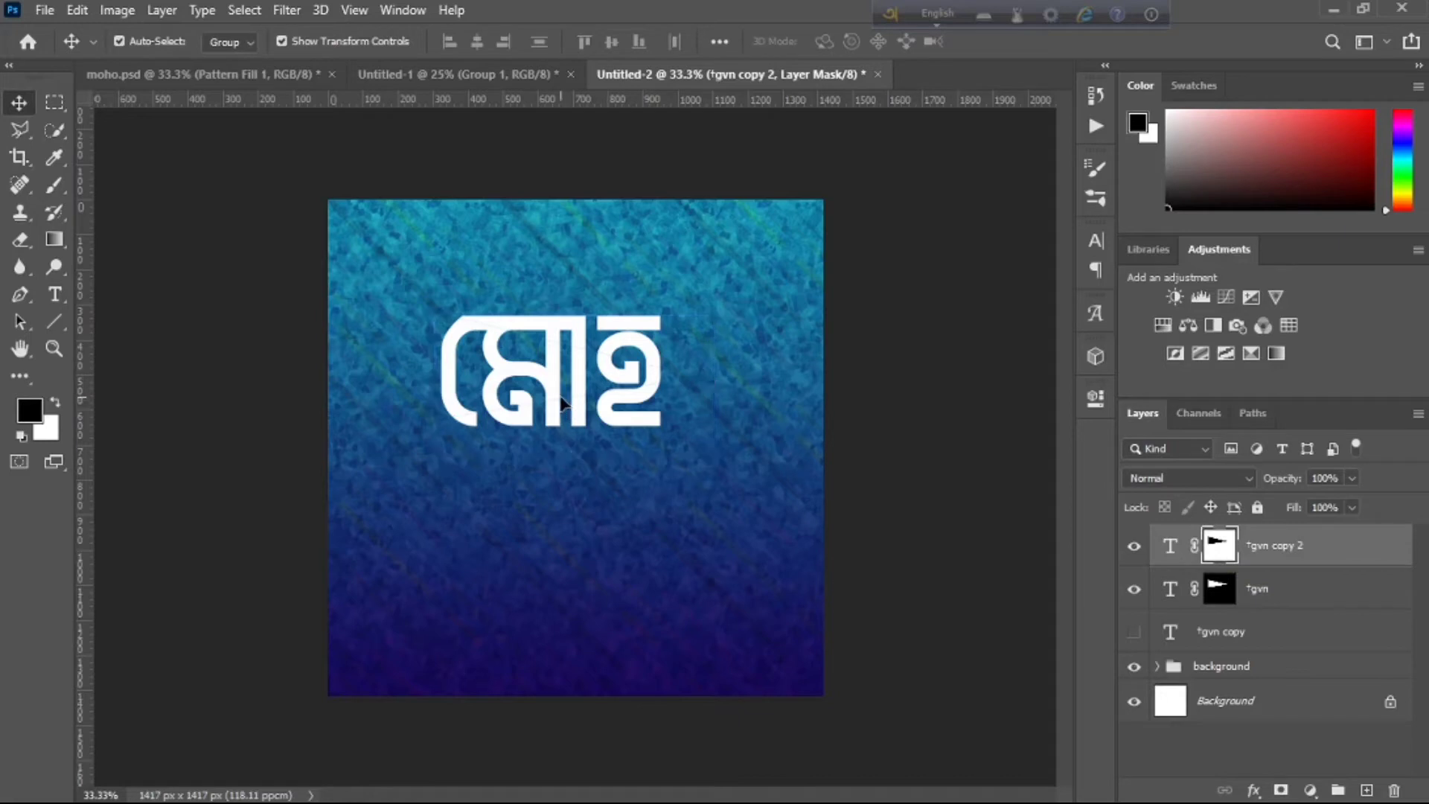
left_click_drag(562, 398, 506, 382)
left_click(1175, 590)
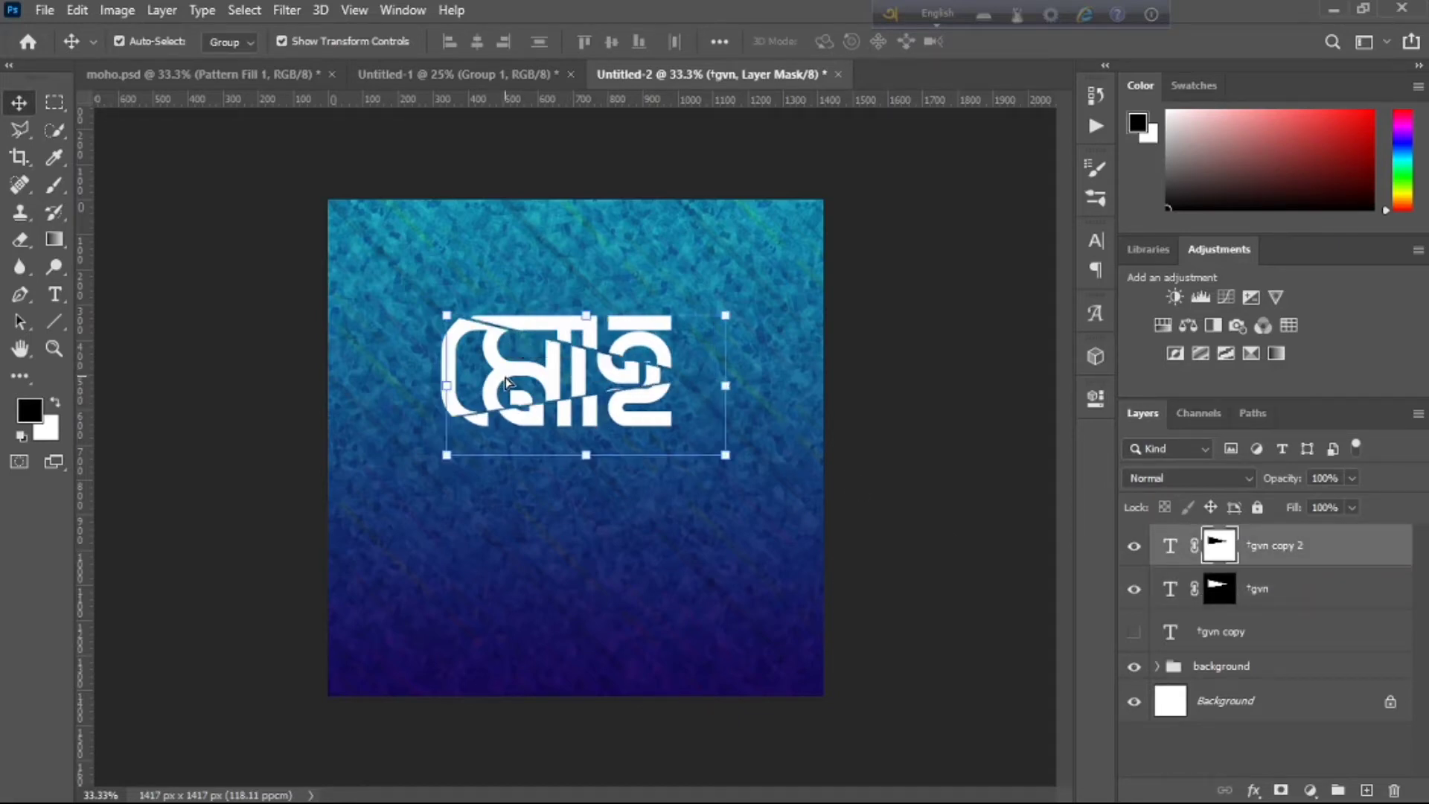
left_click(835, 306)
Step: Set up a soft round brush with 0% hardness and black as the foreground colour
left_click(52, 197)
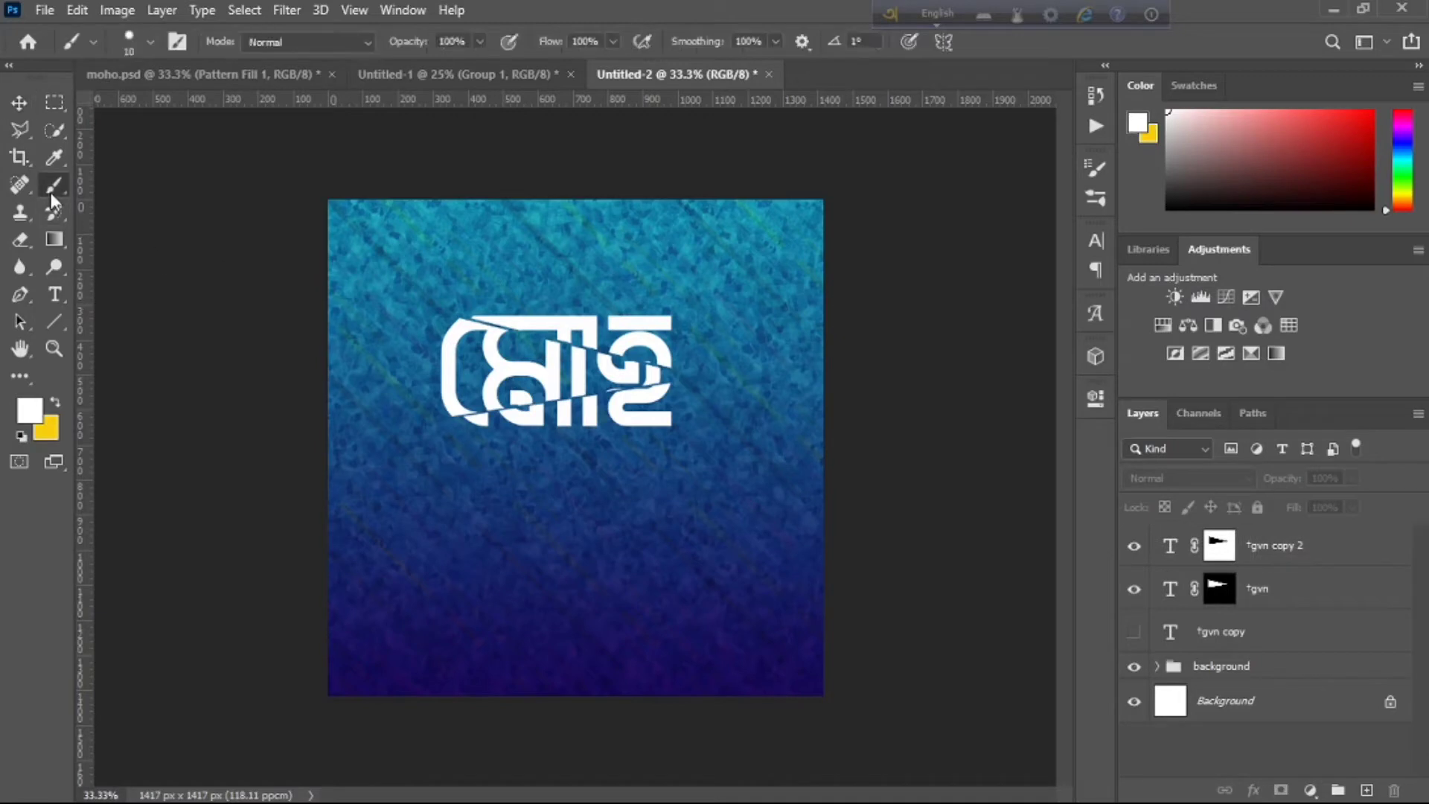
left_click(149, 43)
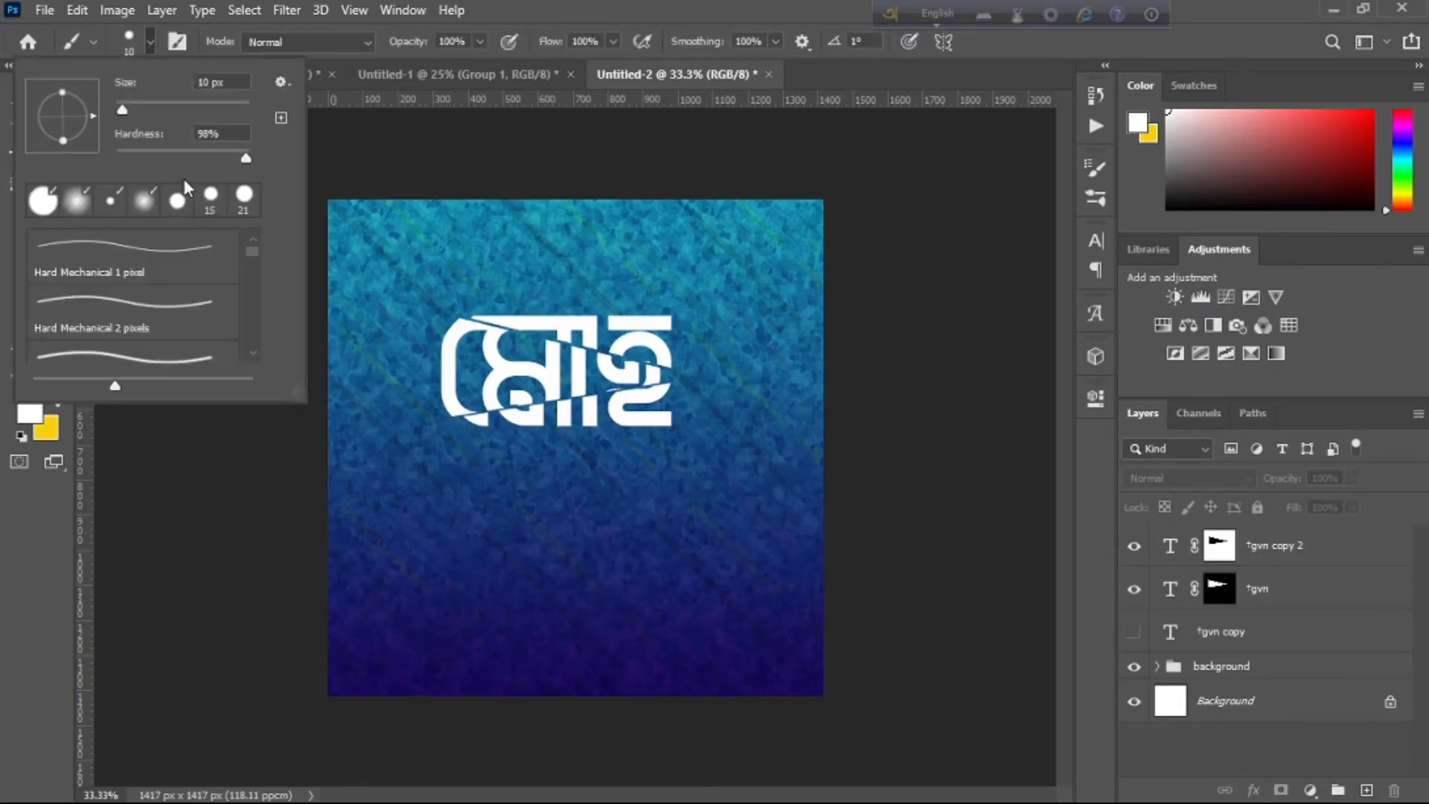
left_click(77, 201)
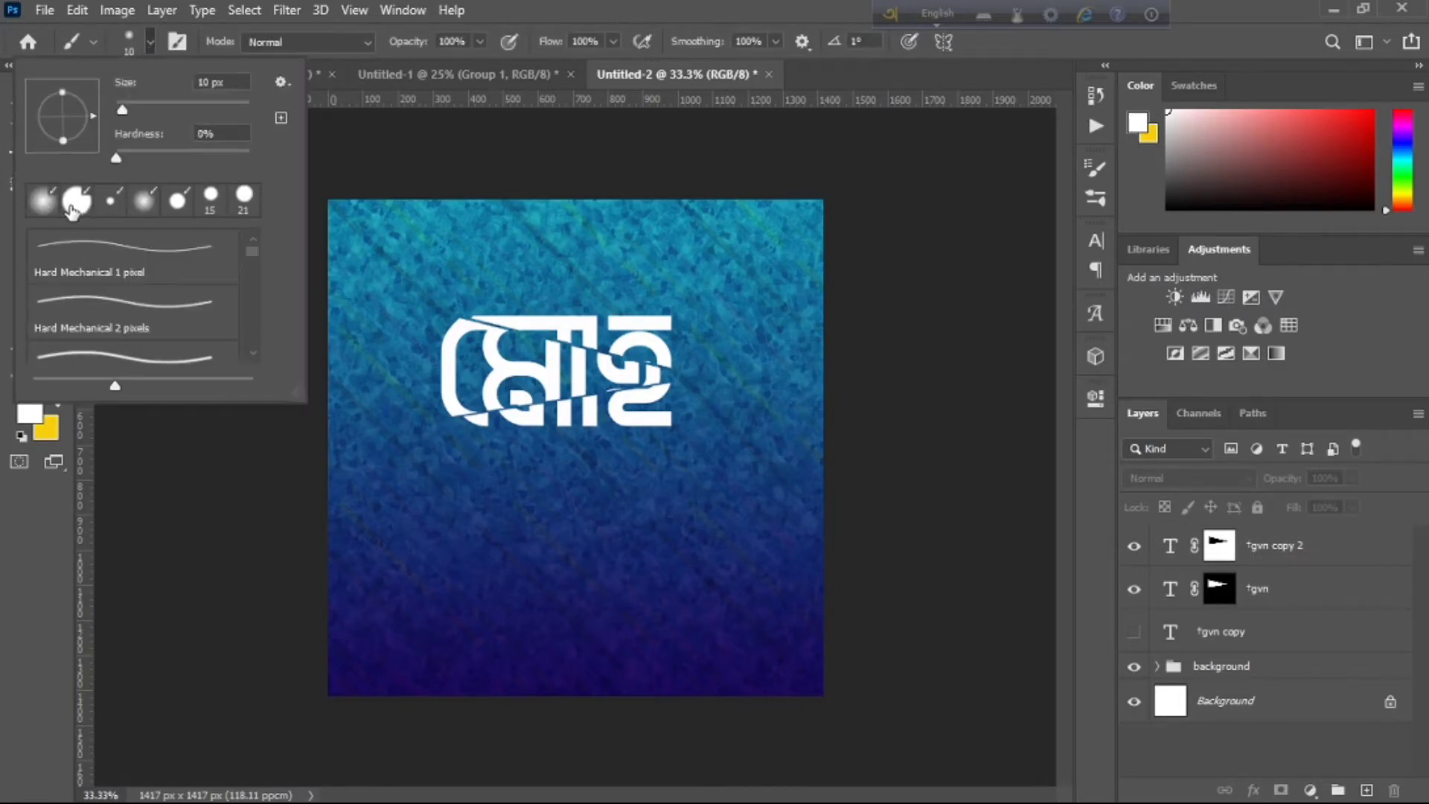
left_click(36, 412)
left_click(51, 429)
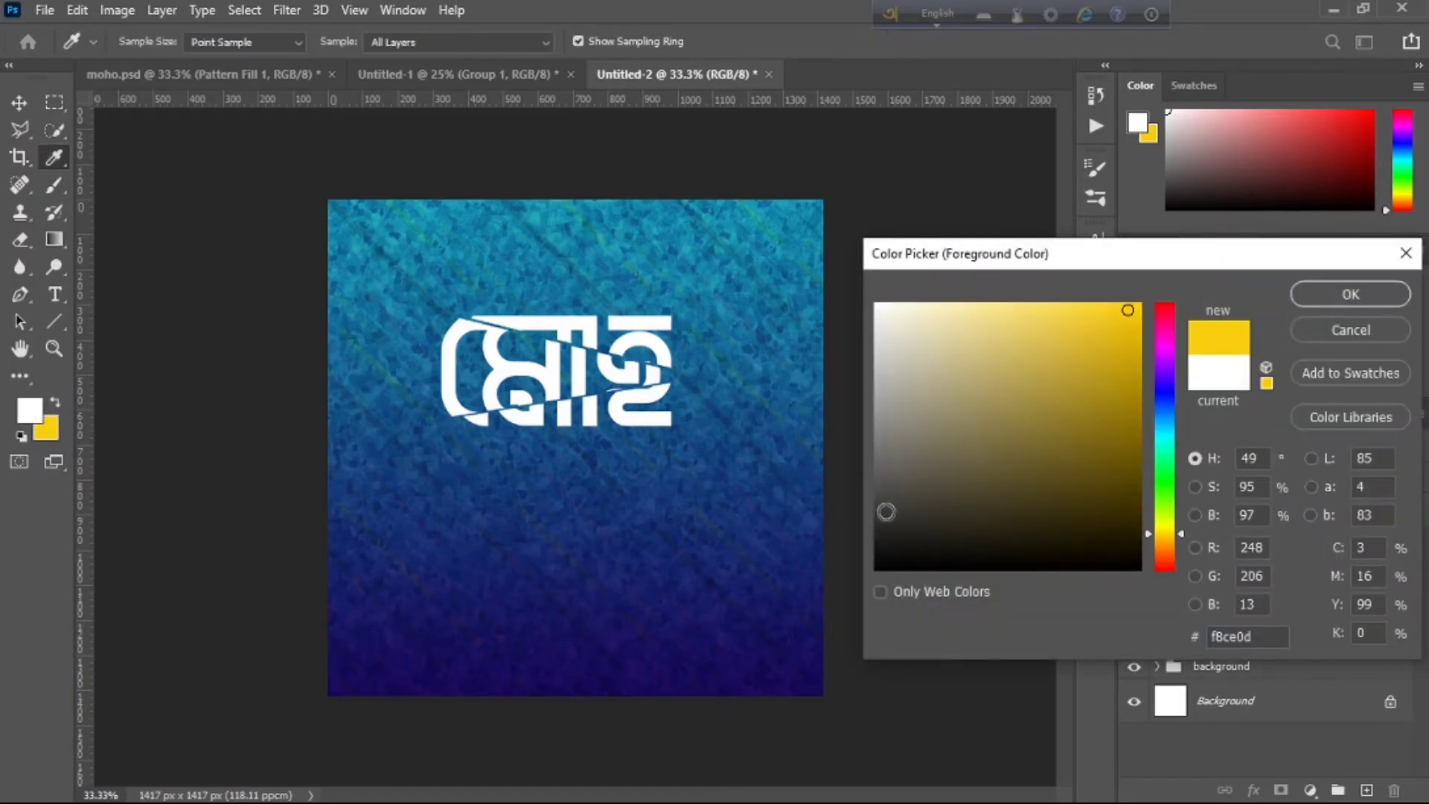
left_click_drag(886, 512, 878, 572)
left_click(1312, 301)
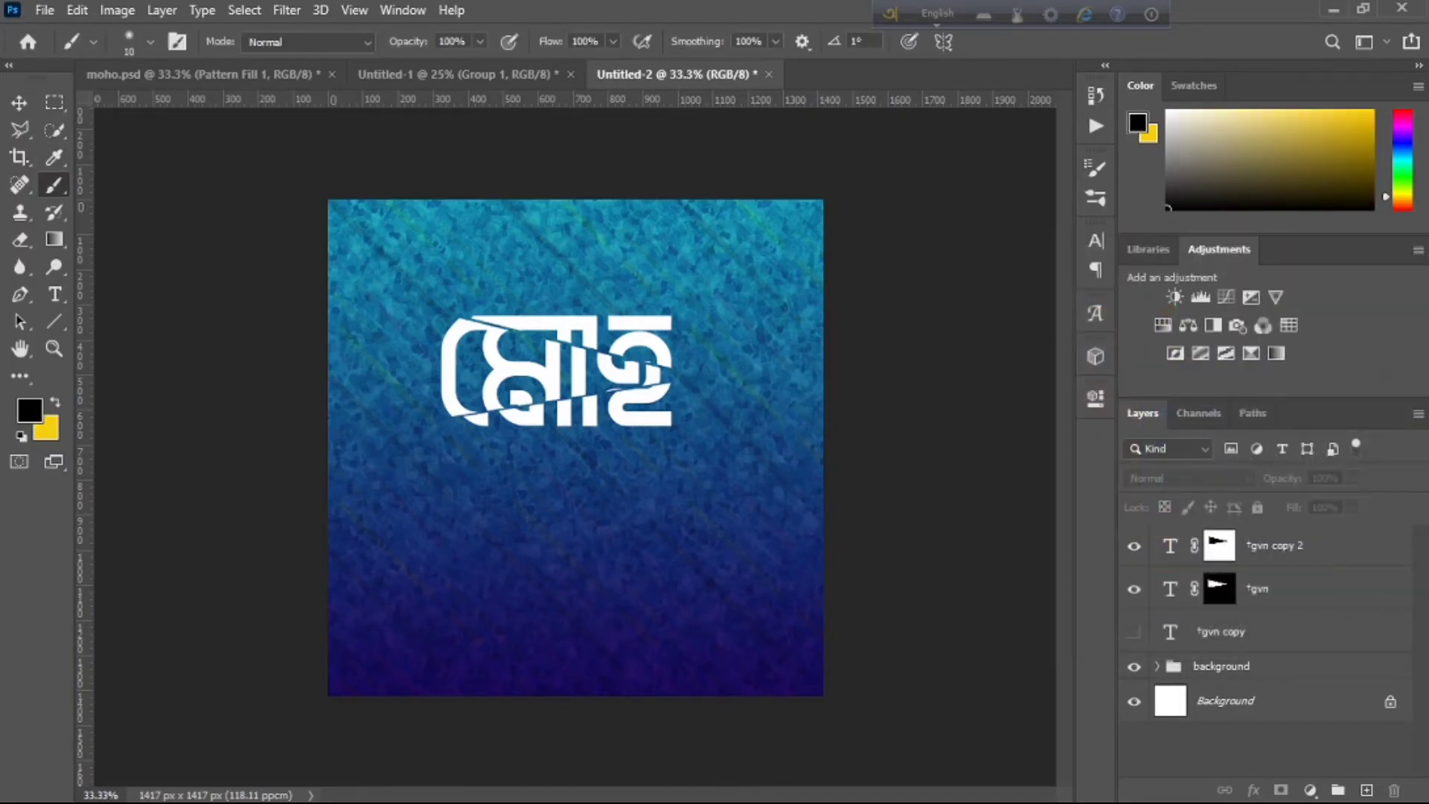
Step: Enlarge the brush to 97 px and paint soft black shading on the two text masks along the upper and lower cut edges
left_click(1220, 546)
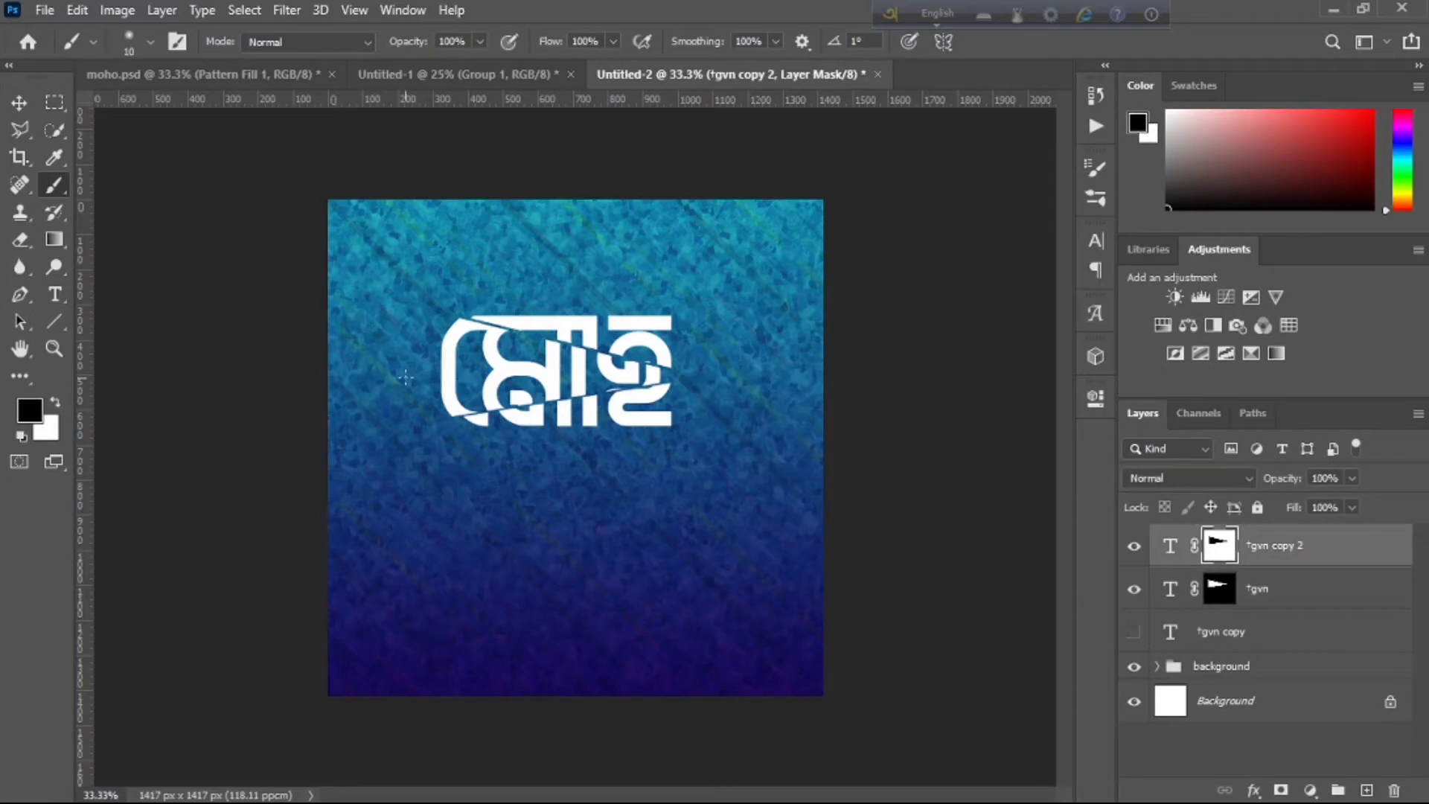
left_click(151, 43)
left_click_drag(179, 104, 182, 109)
left_click_drag(482, 320, 521, 329)
left_click(1232, 579)
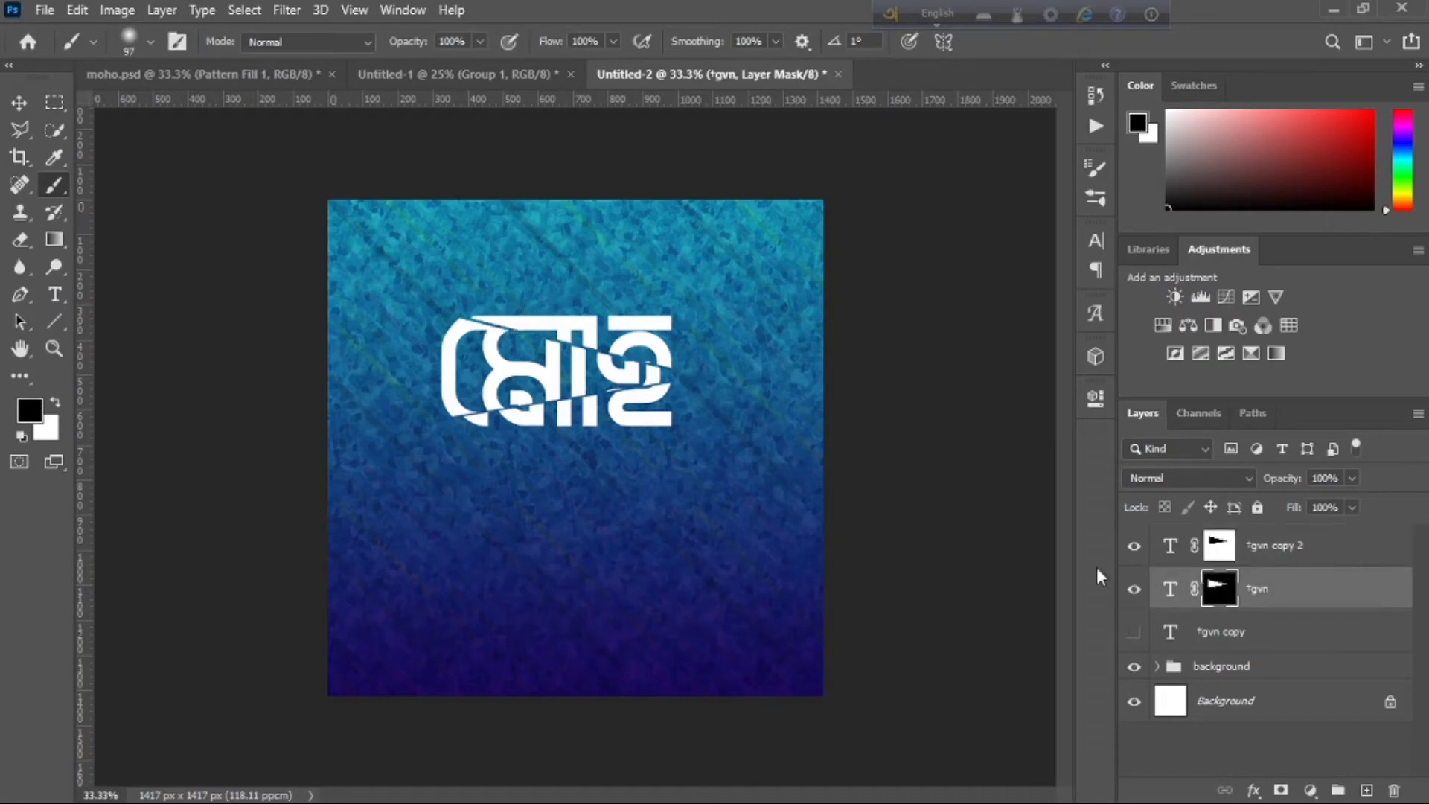
left_click_drag(485, 320, 653, 362)
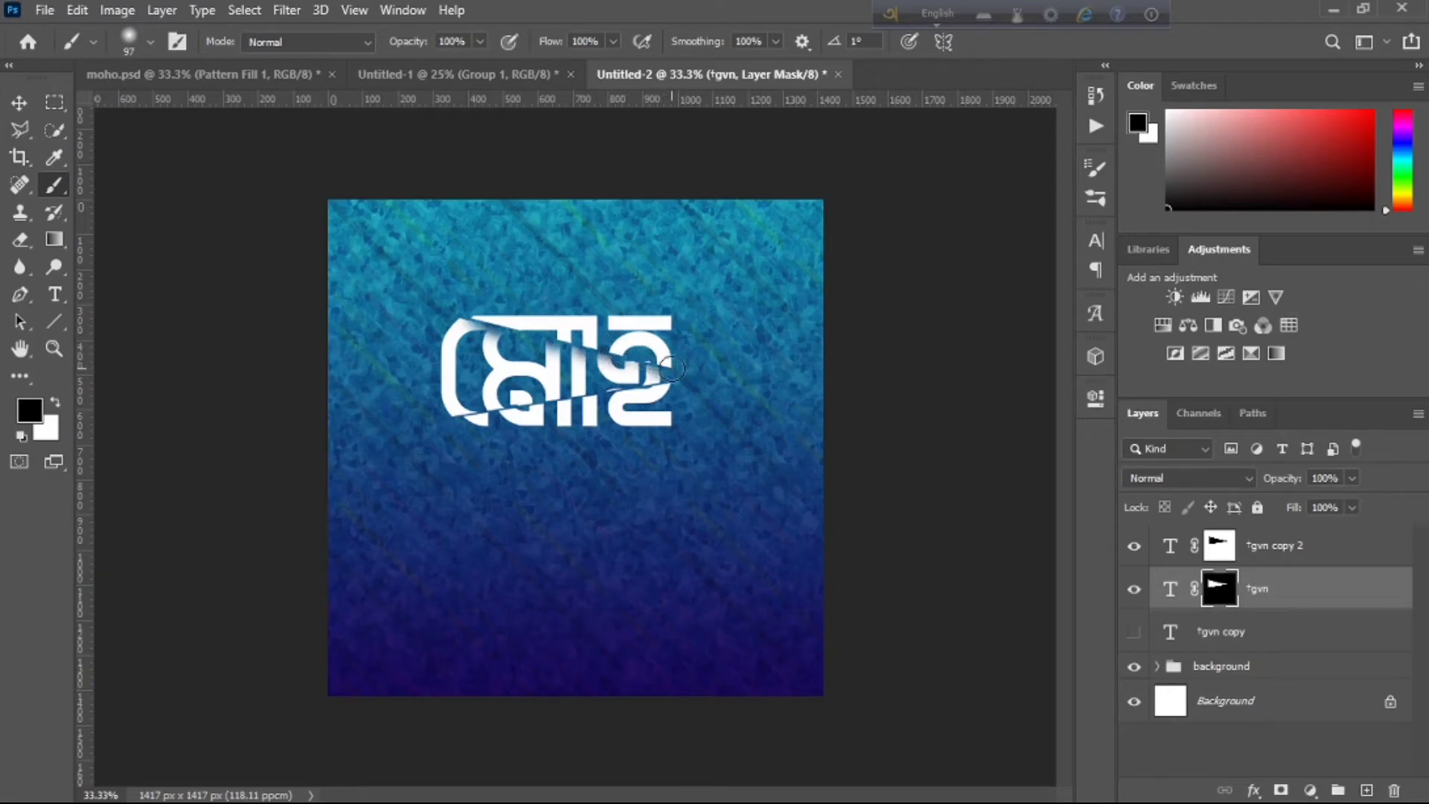
left_click(1229, 553)
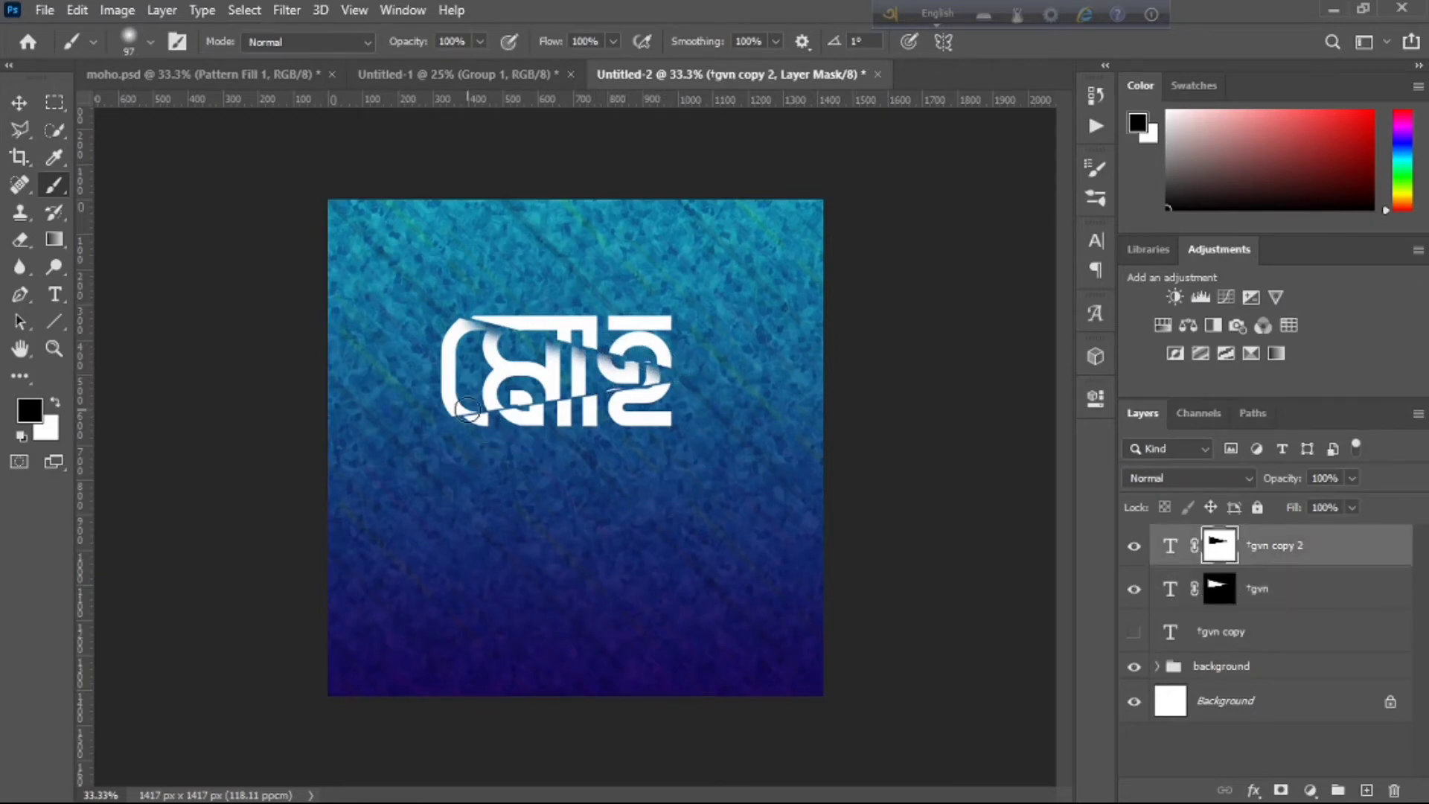
left_click_drag(472, 408, 633, 384)
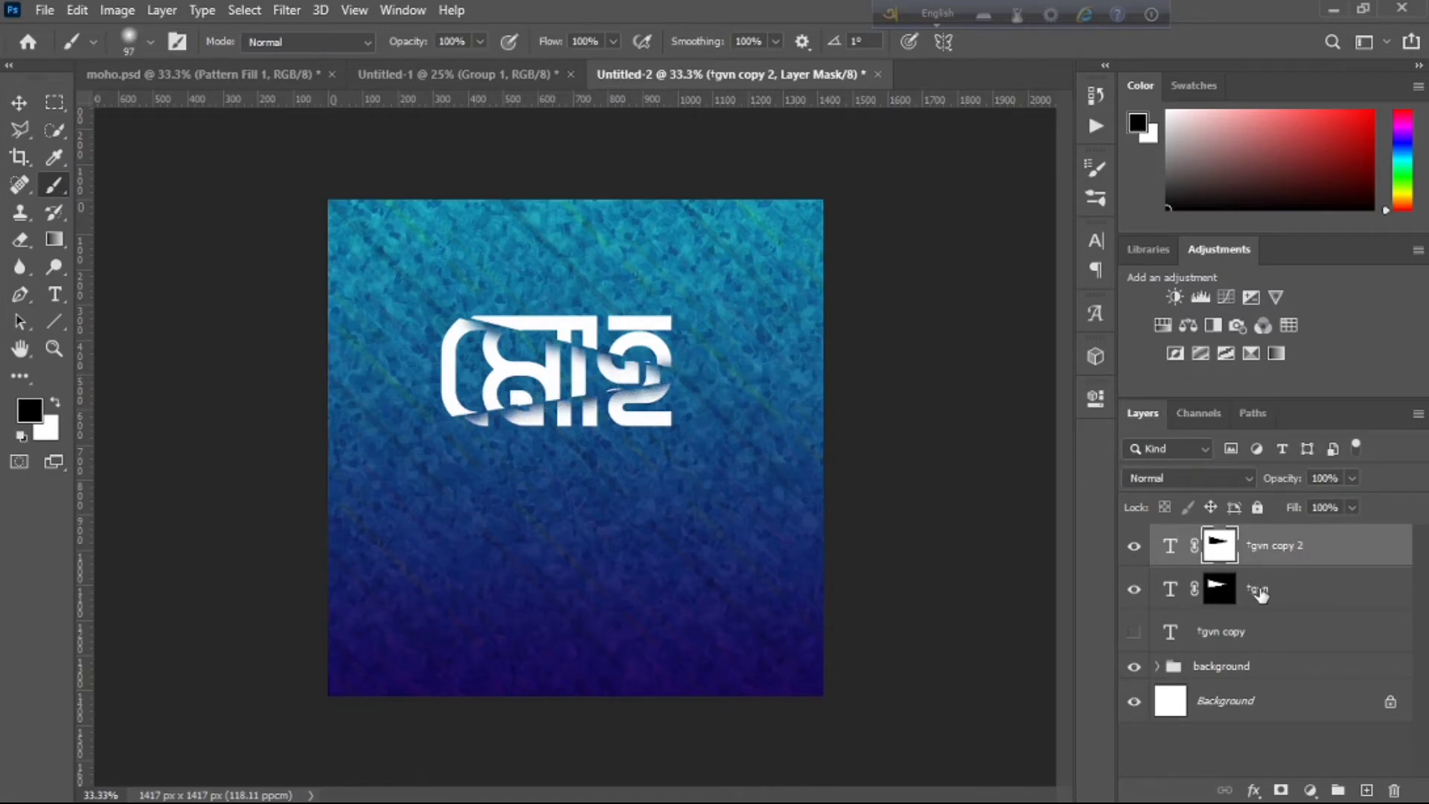
Step: Add an empty layer above the text layers and hide it
left_click(1366, 791)
left_click(1133, 549)
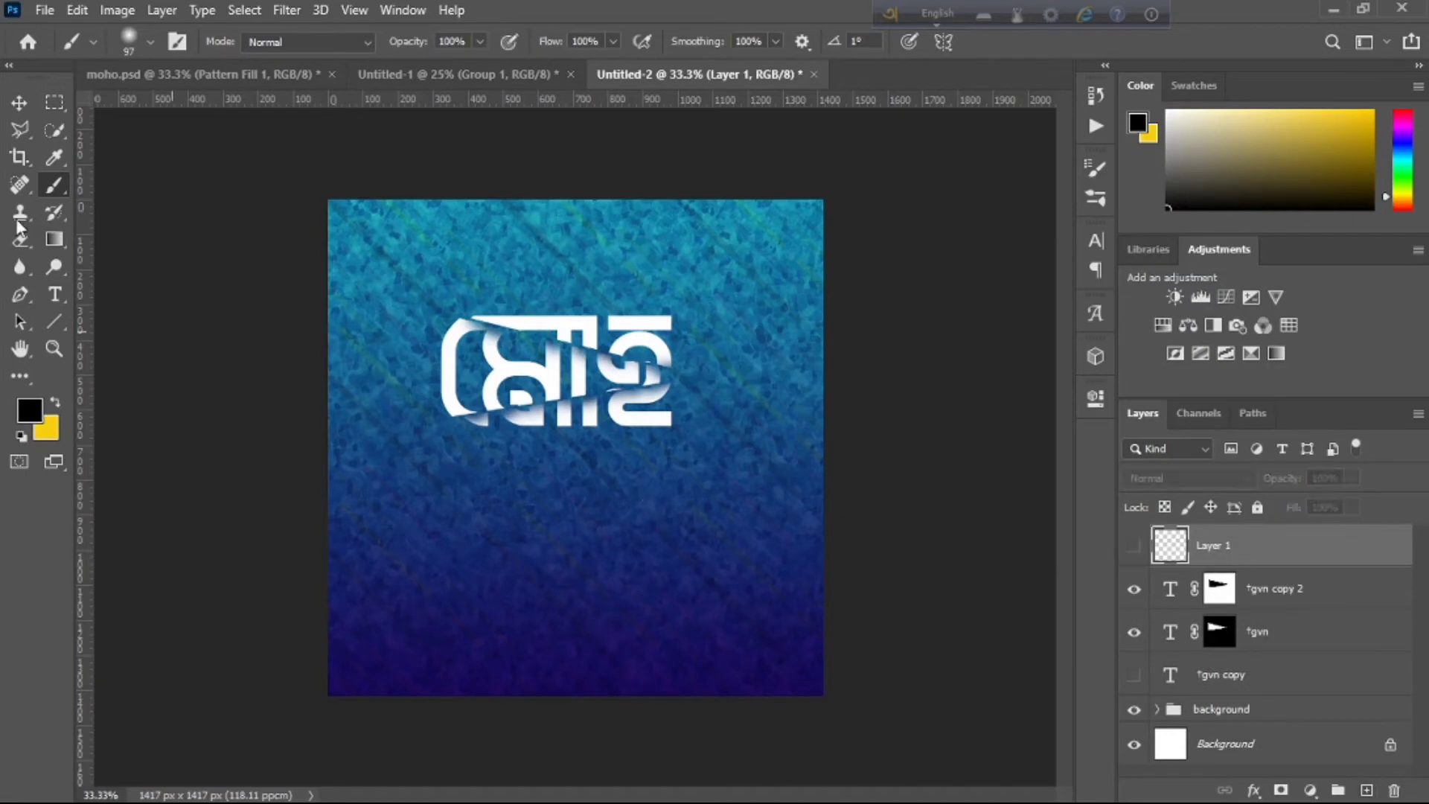
Step: Create a text box beneath the sliced word with the Abirvab font and enter মা in it
left_click(54, 295)
left_click(495, 459)
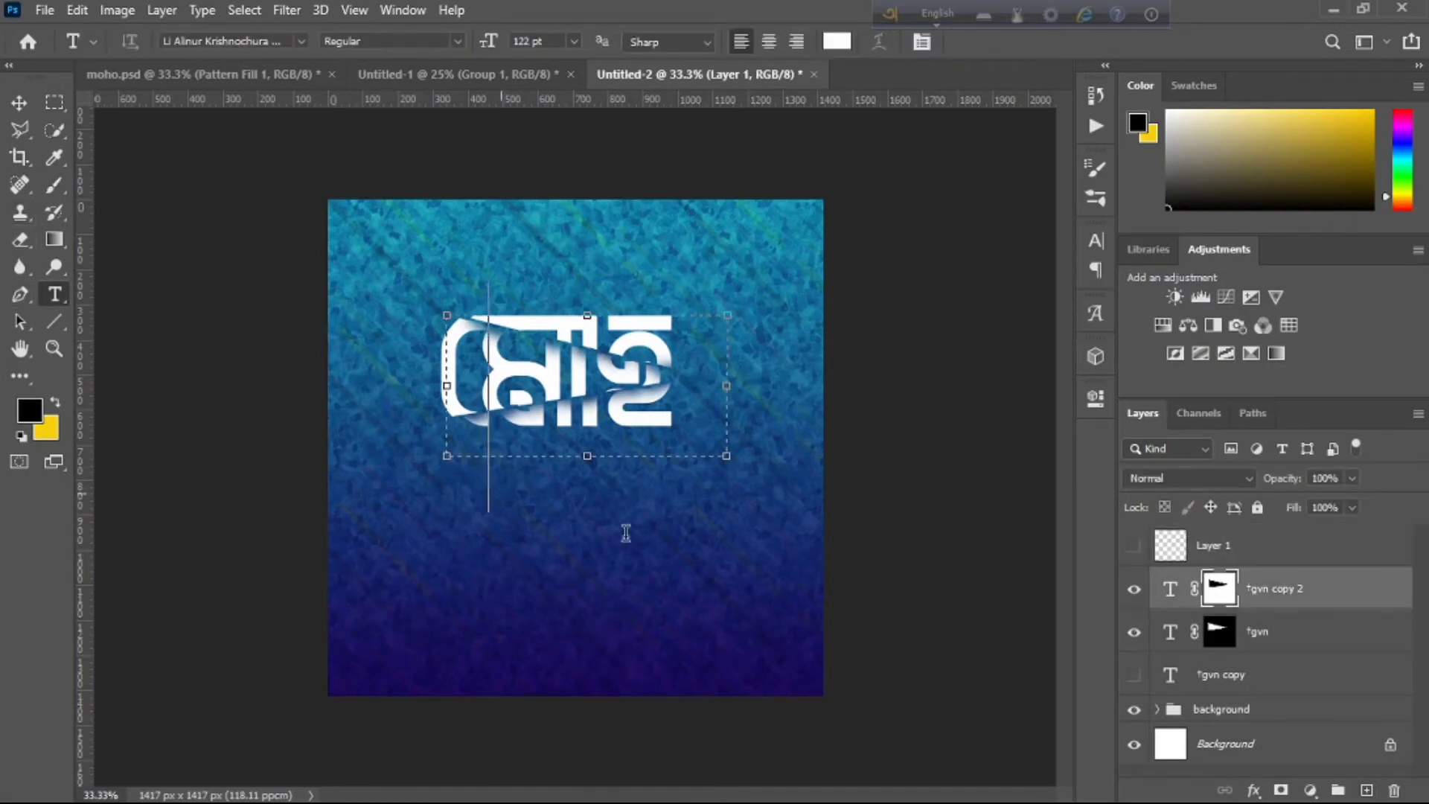
left_click(999, 42)
left_click_drag(471, 516, 677, 586)
left_click_drag(574, 513, 567, 455)
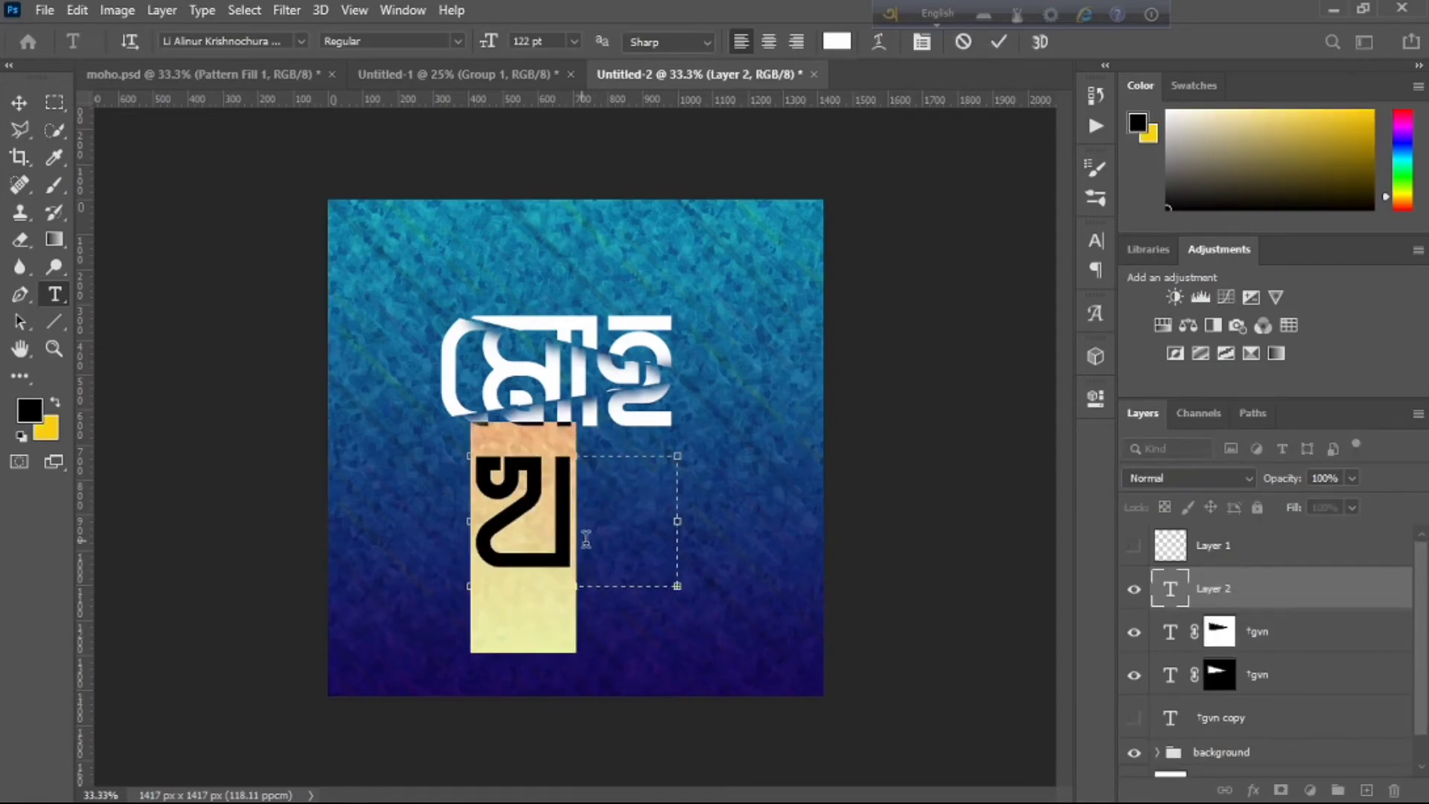
left_click(303, 43)
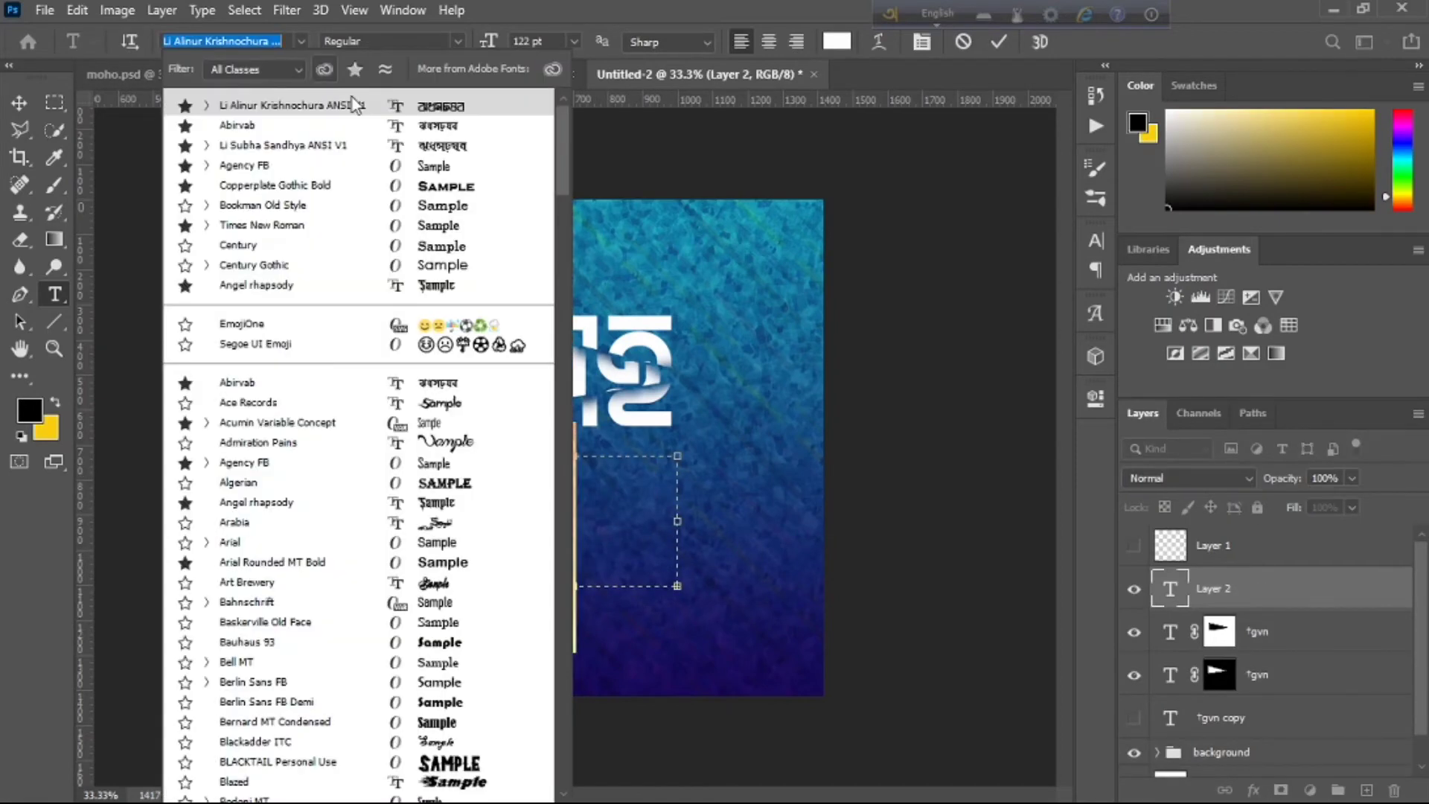
left_click(392, 125)
left_click_drag(657, 501, 484, 512)
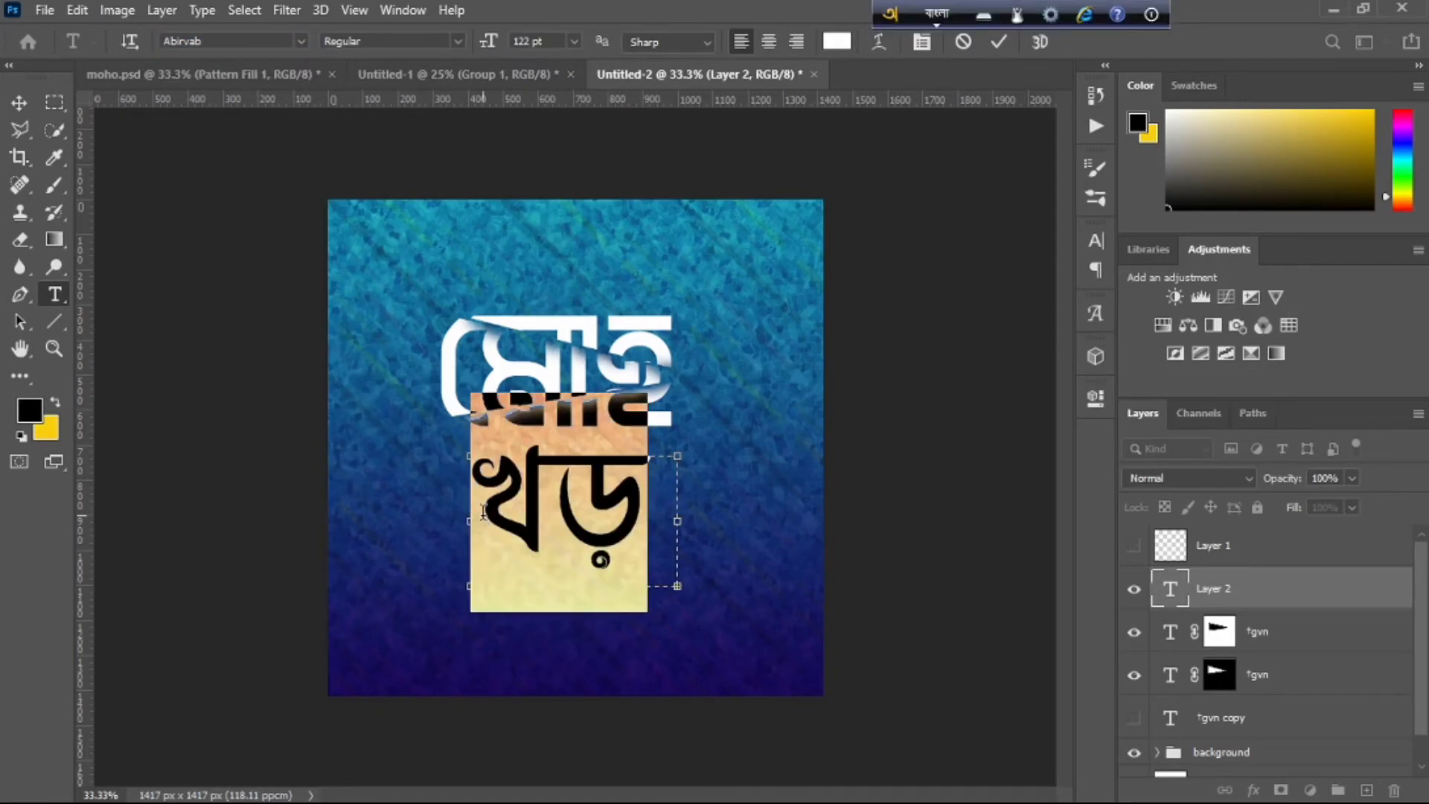
key("BackSpace")
type("ma")
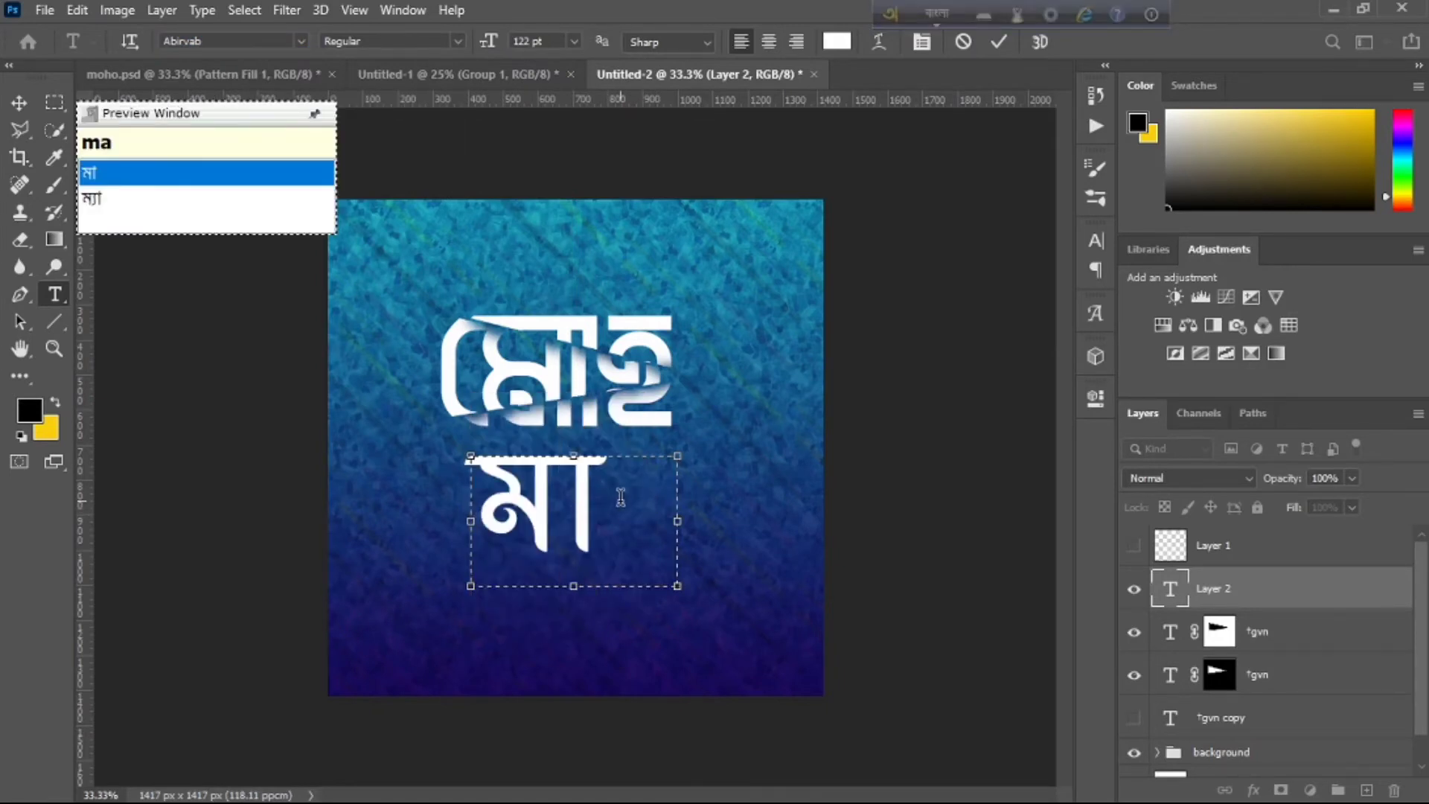
Step: Colour the মা text red and move it slightly right and up beneath the sliced word
key("ctrl+a")
left_click(837, 42)
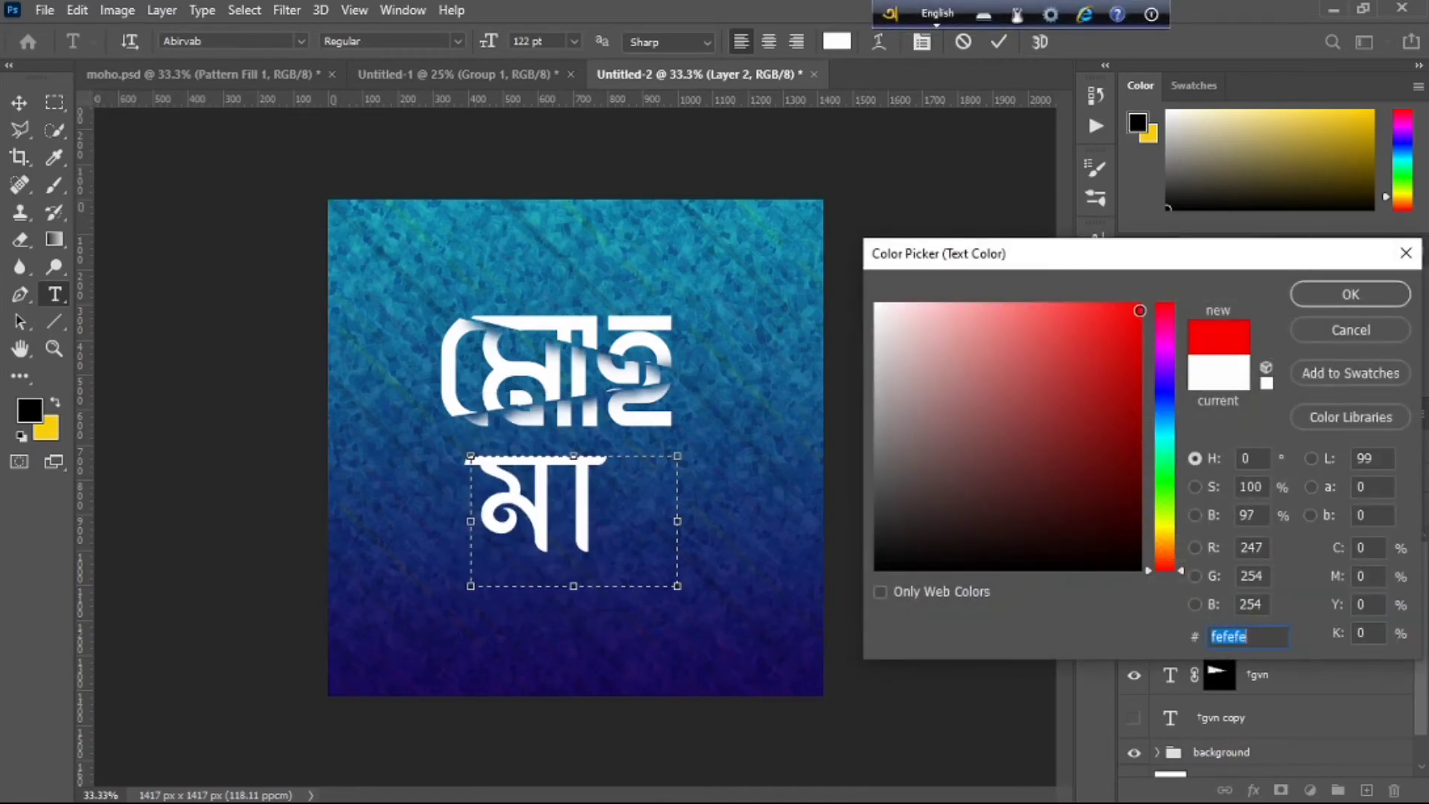
left_click(1350, 294)
left_click(998, 42)
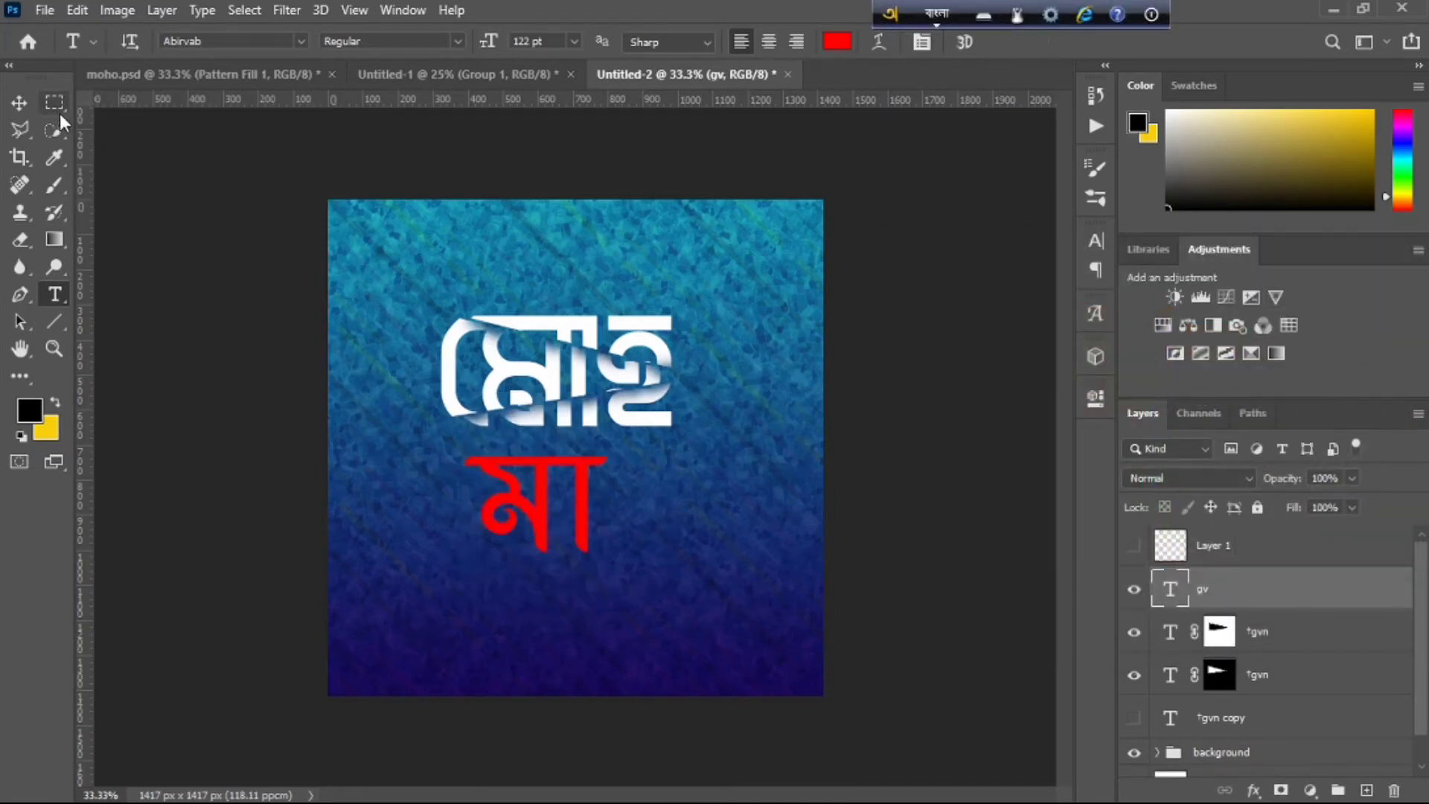
key("v")
left_click_drag(551, 526, 581, 518)
left_click(897, 482)
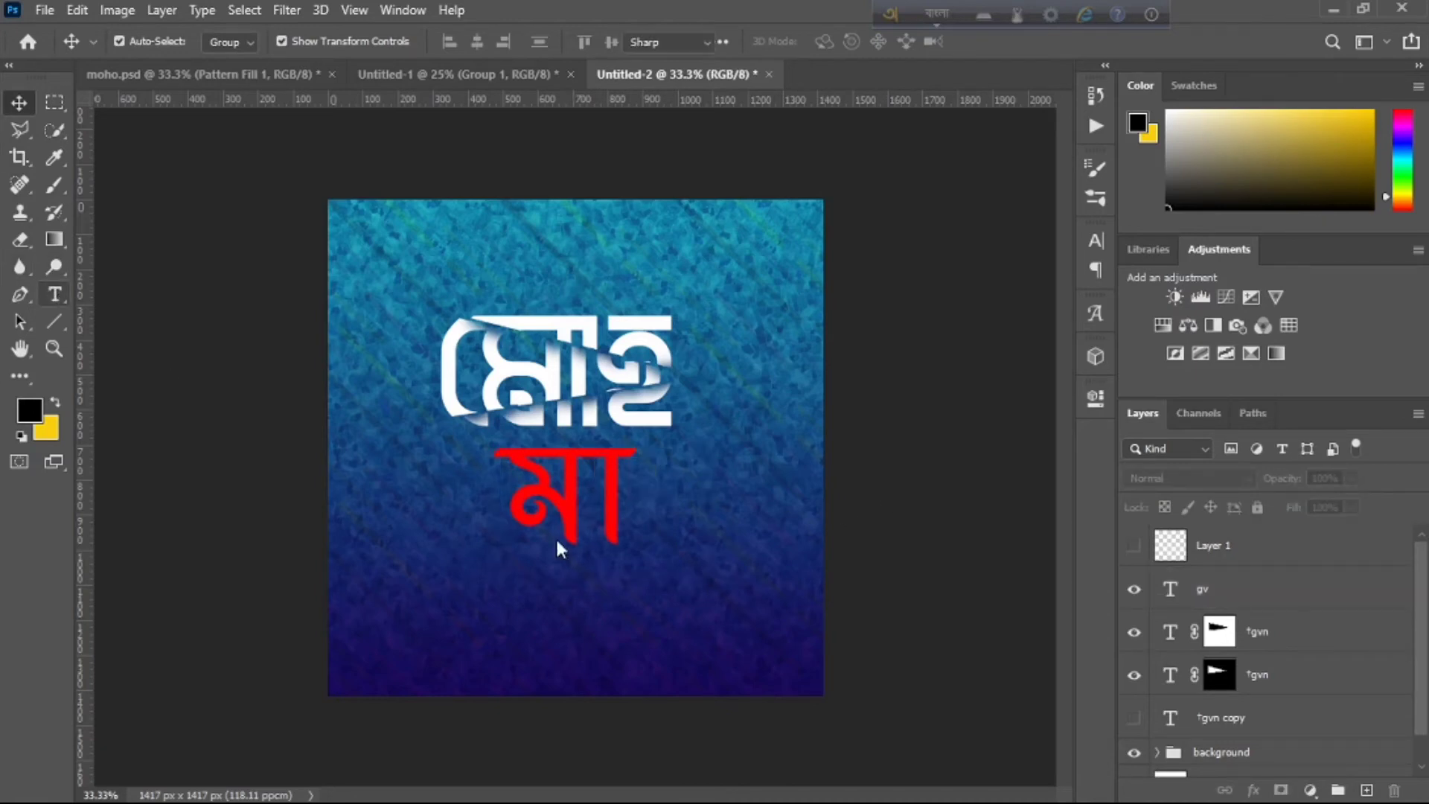
Step: Create a separate text box in the canvas's lower right corner and enter য়া in it
key("t")
left_click_drag(663, 590, 824, 696)
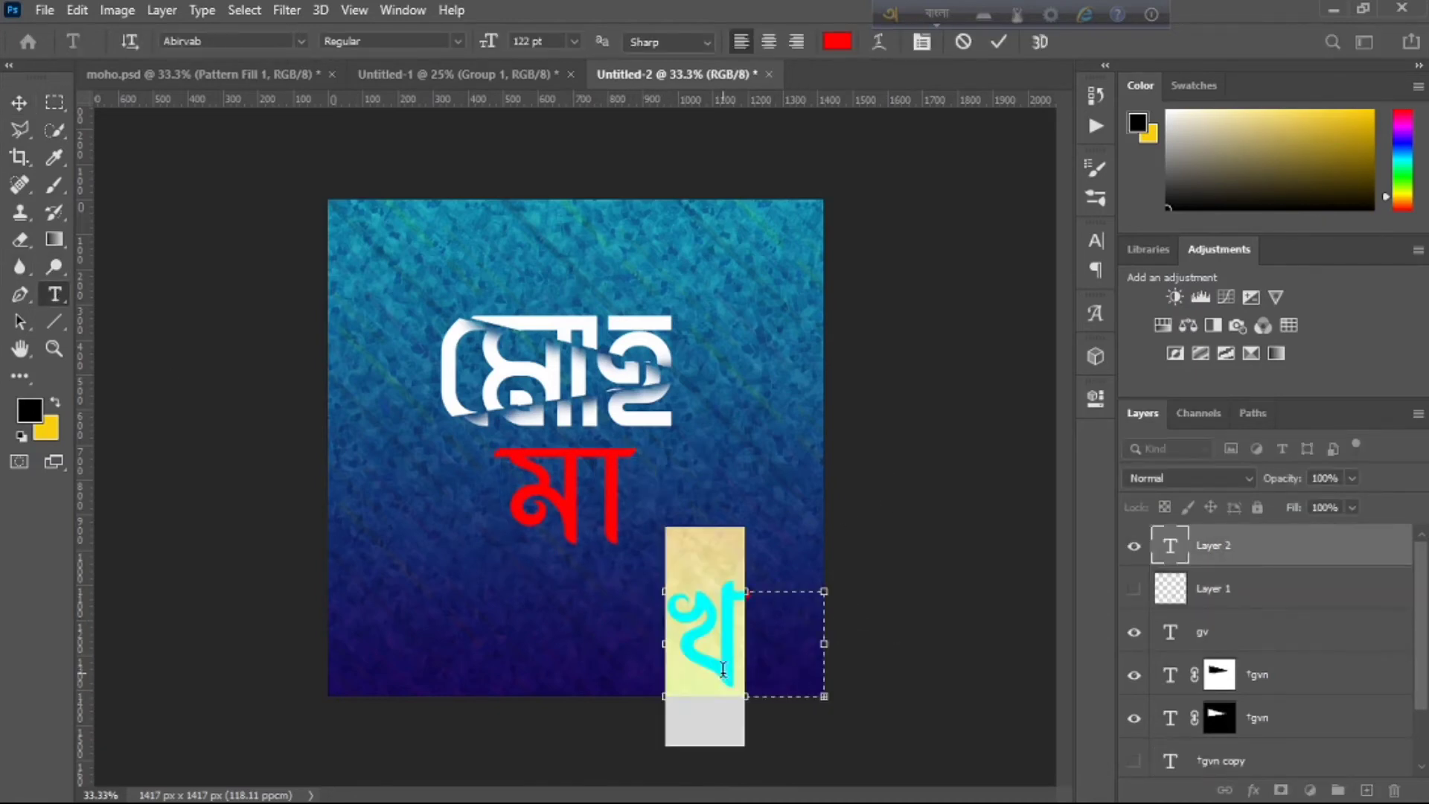
key("BackSpace")
type("ya")
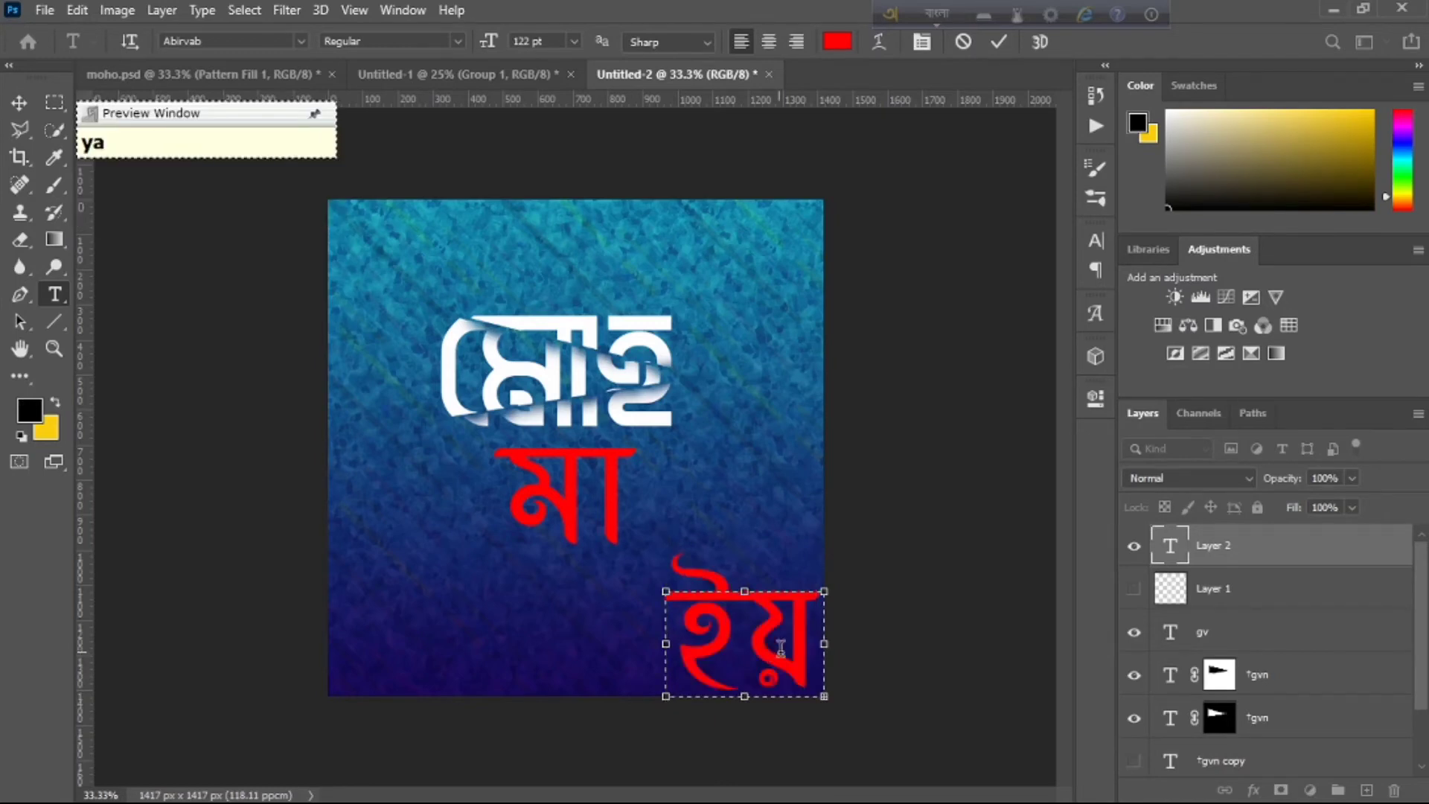
left_click(798, 648)
key("BackSpace")
key("BackSpace")
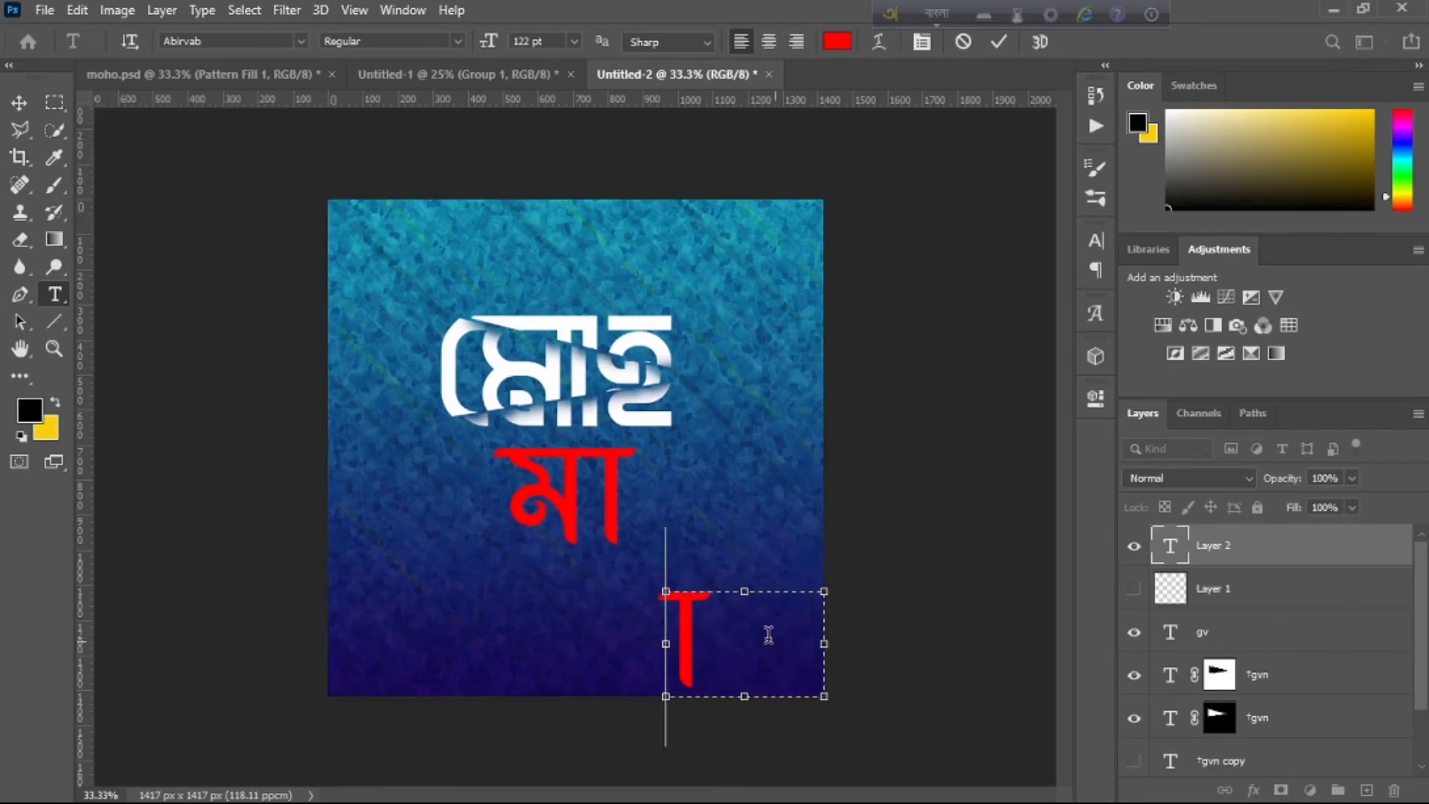
key("BackSpace")
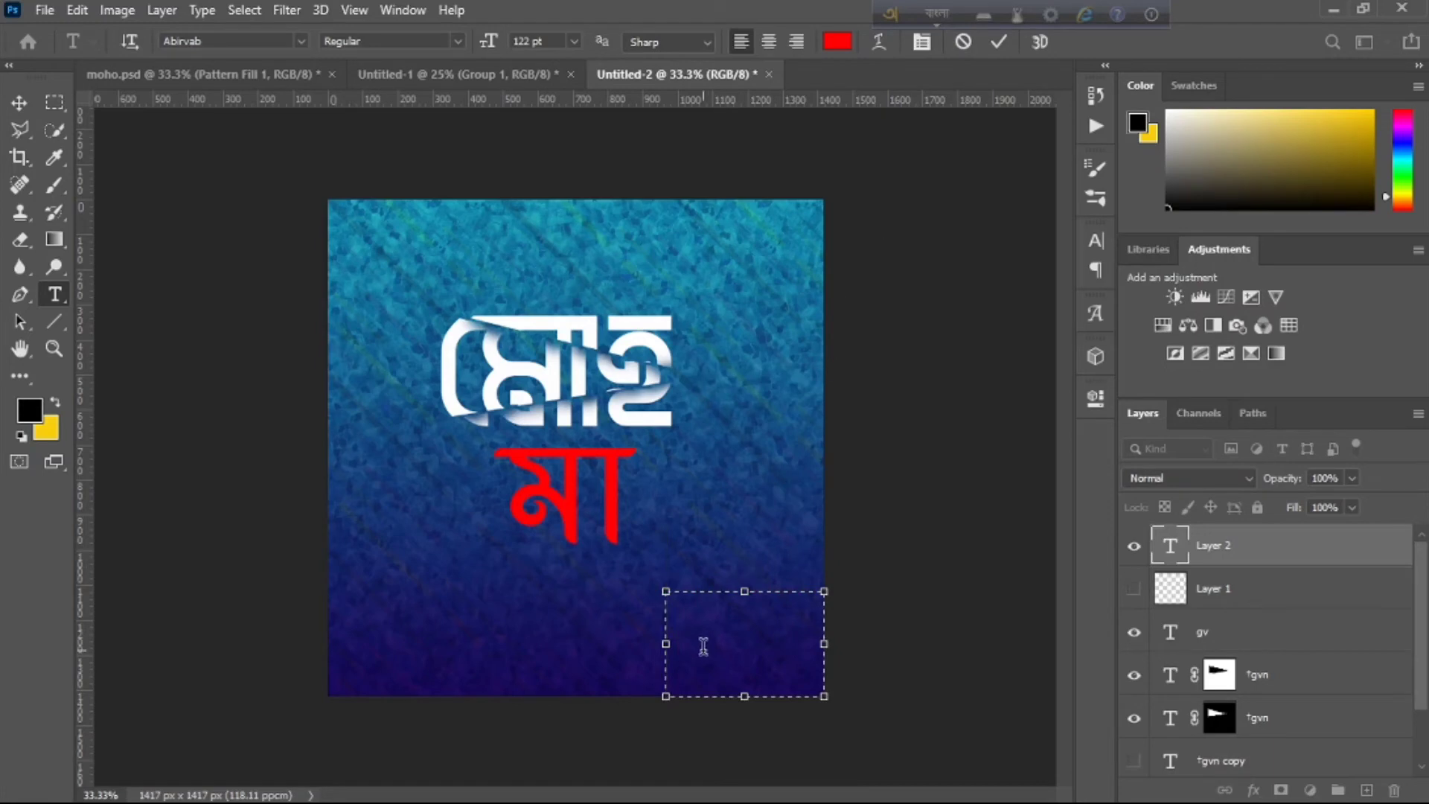
type("ya")
left_click(745, 629)
key("BackSpace")
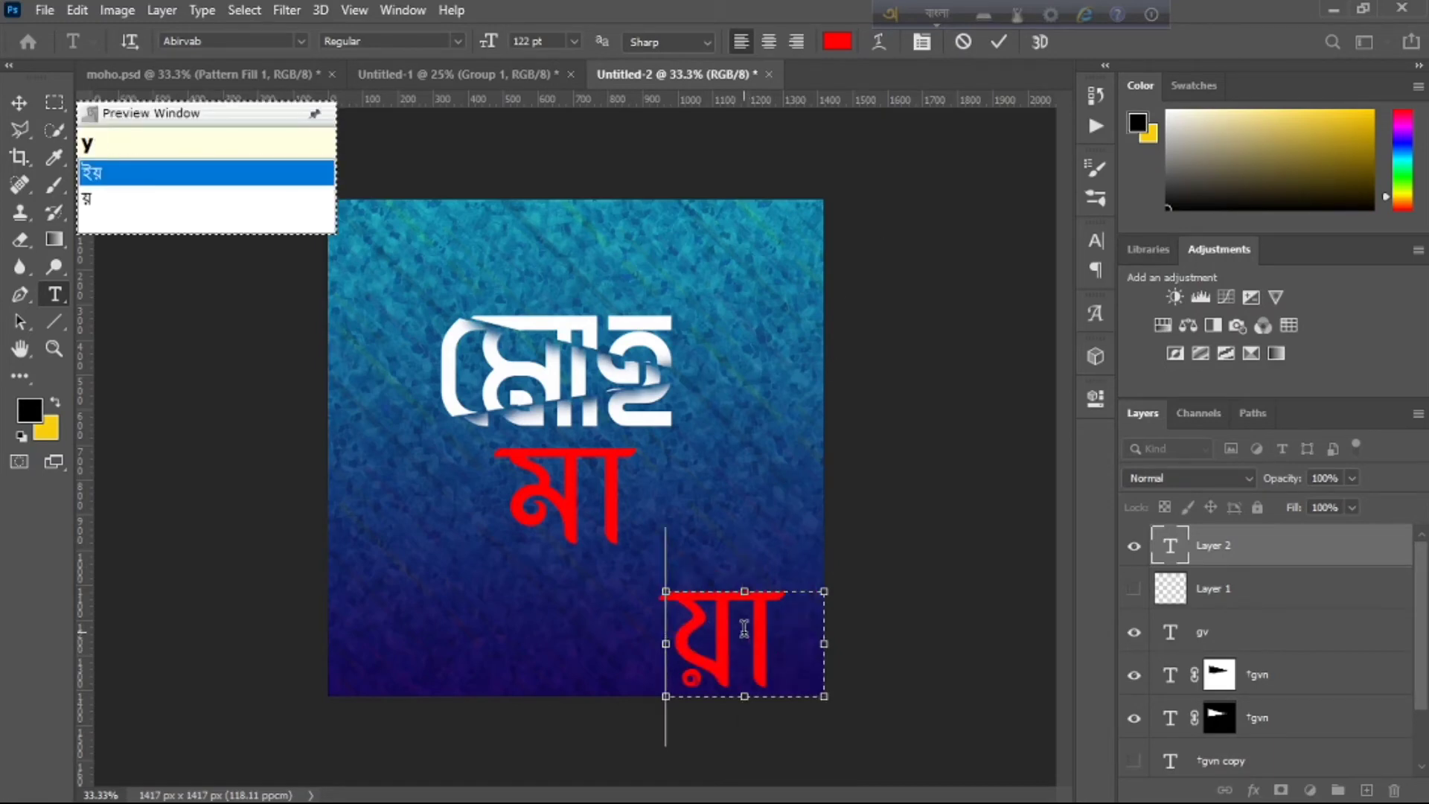
left_click(998, 42)
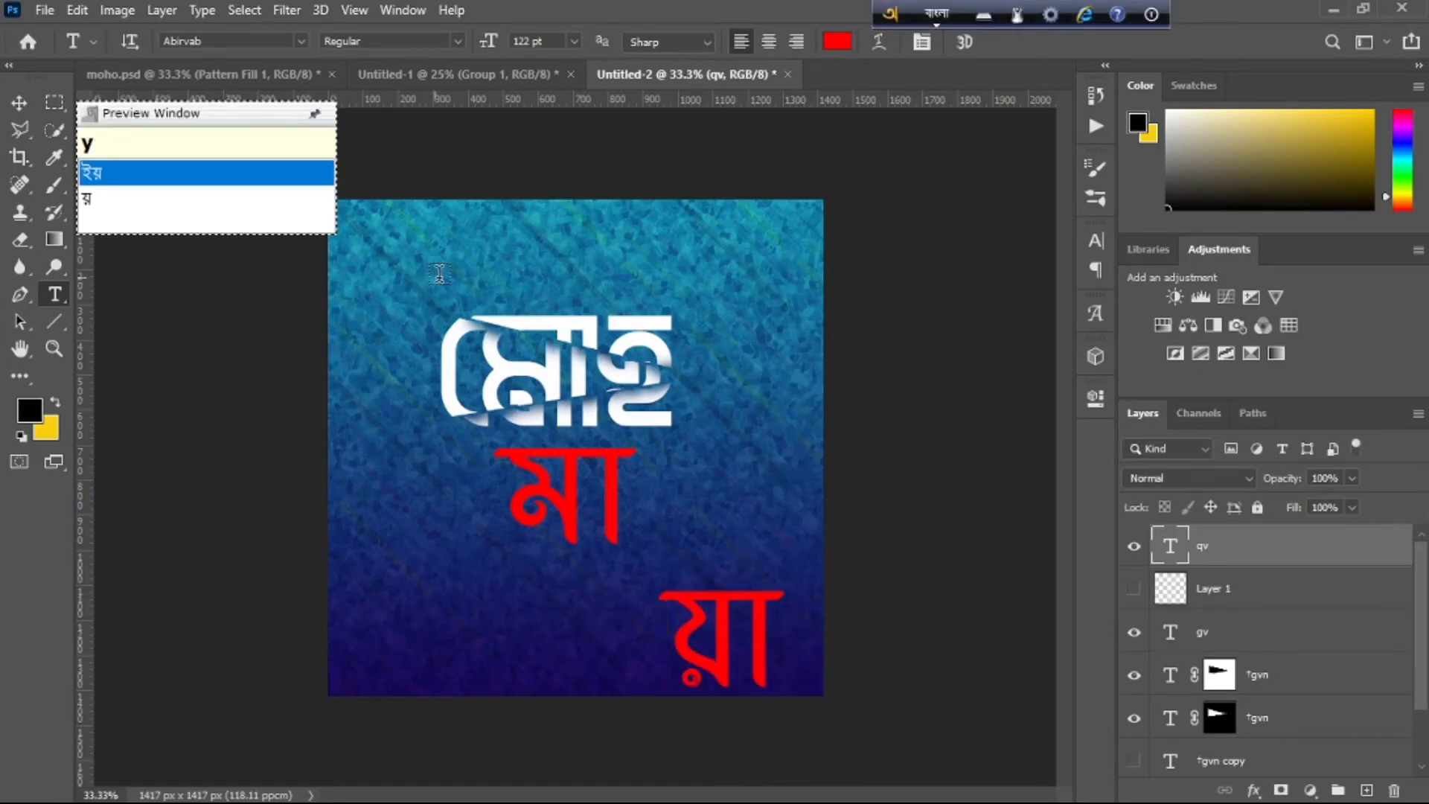
Step: Change the colour of the য়া text to white
double_click(1172, 547)
left_click(840, 43)
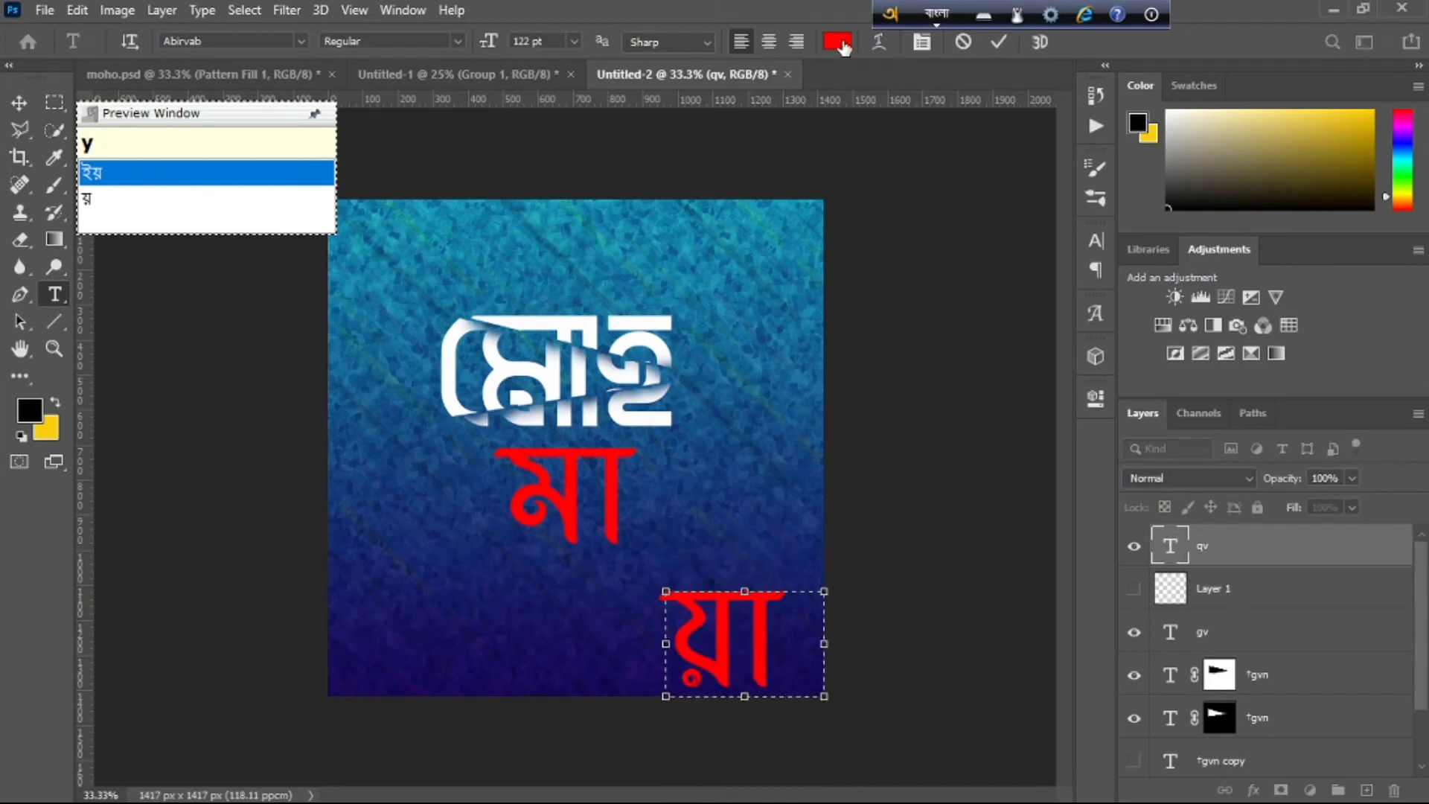
left_click_drag(935, 348, 874, 302)
left_click(1342, 301)
left_click(998, 43)
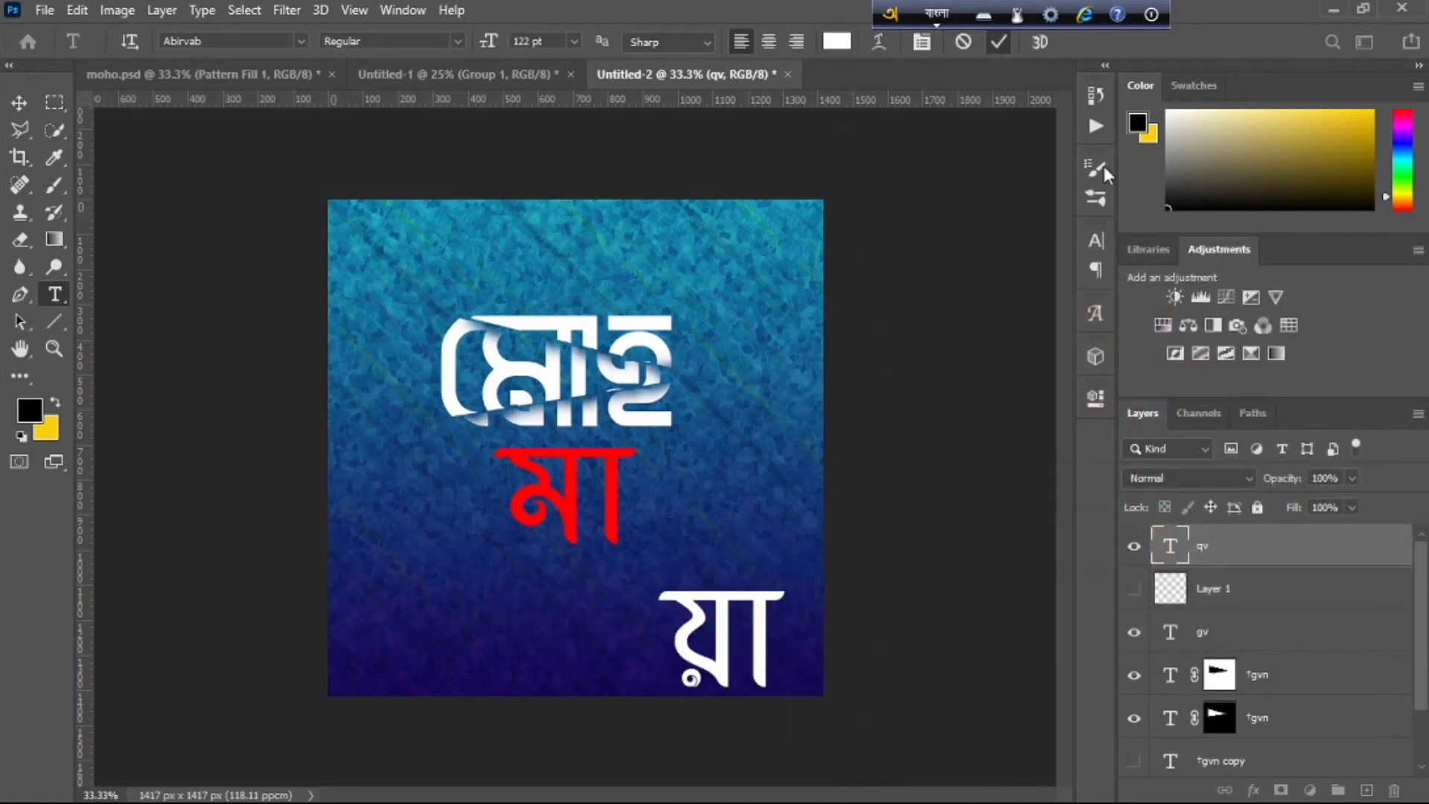
Step: Move the white য়া directly beside the red মা so both form one word on the same baseline
key("v")
left_click_drag(725, 655, 700, 481)
left_click(914, 409)
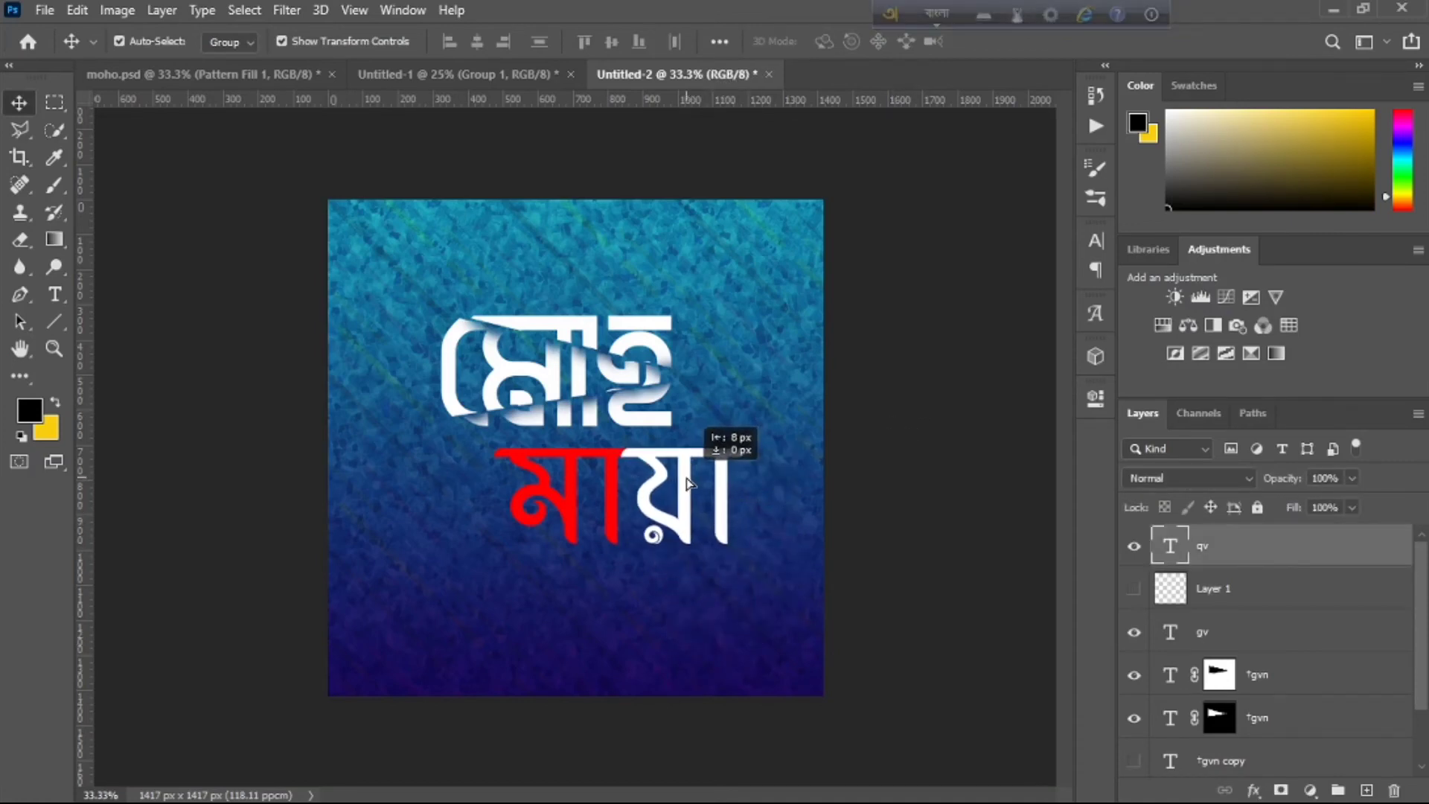
left_click(901, 426)
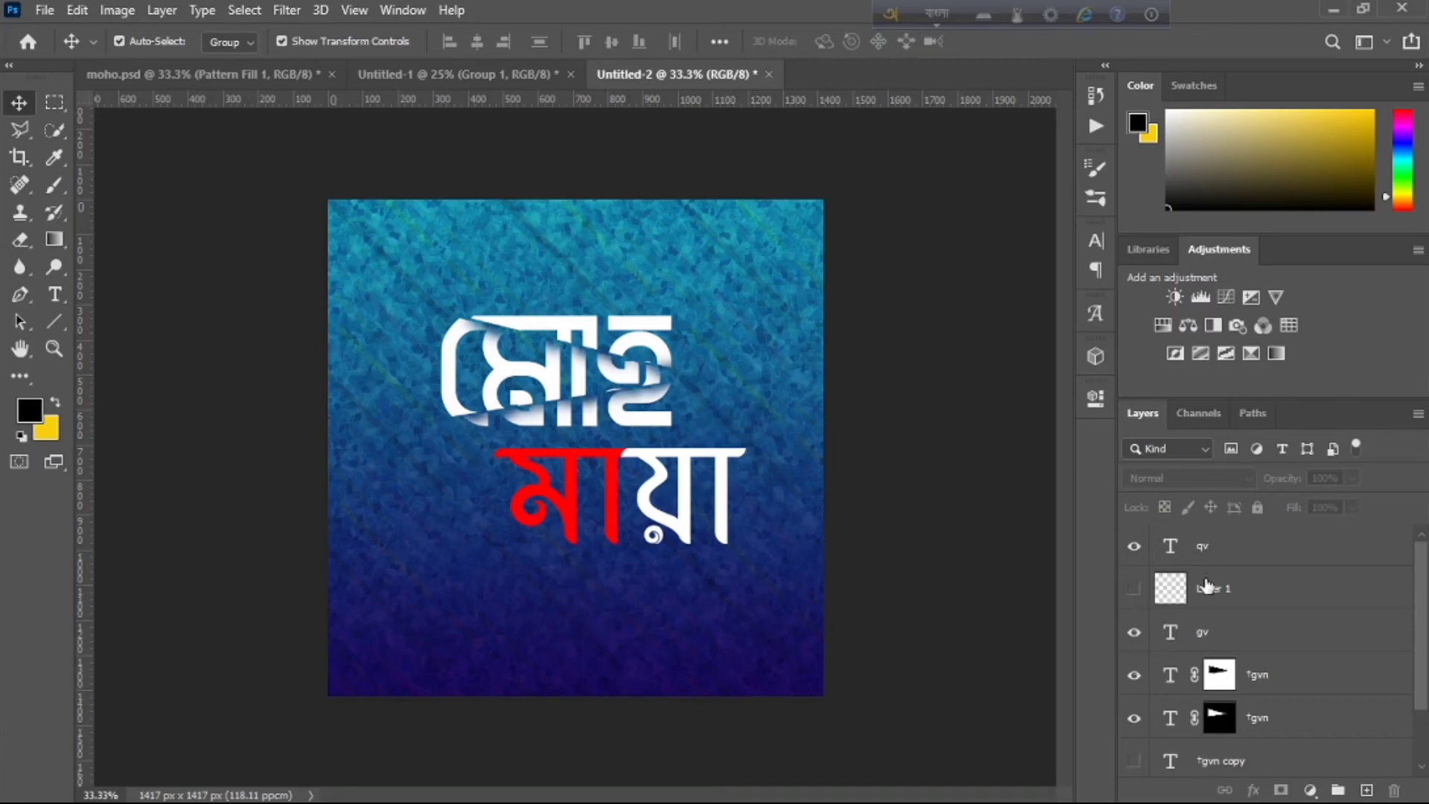
Step: Move the empty hidden layer to the top of the layer stack and group the four visible text layers
left_click_drag(1206, 586, 1187, 551)
left_click(1171, 590, "ctrl")
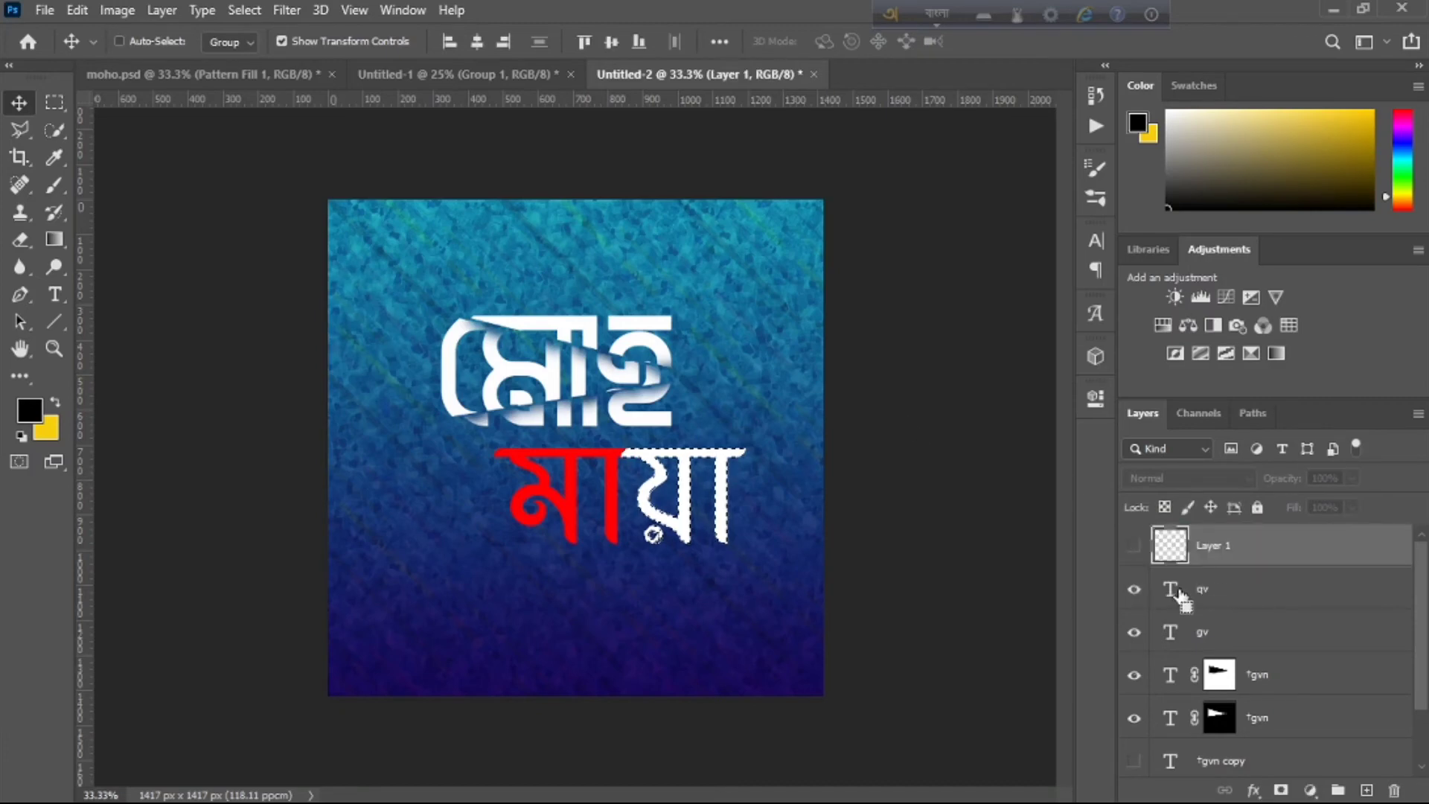
left_click(1265, 594)
left_click(1265, 629, "ctrl")
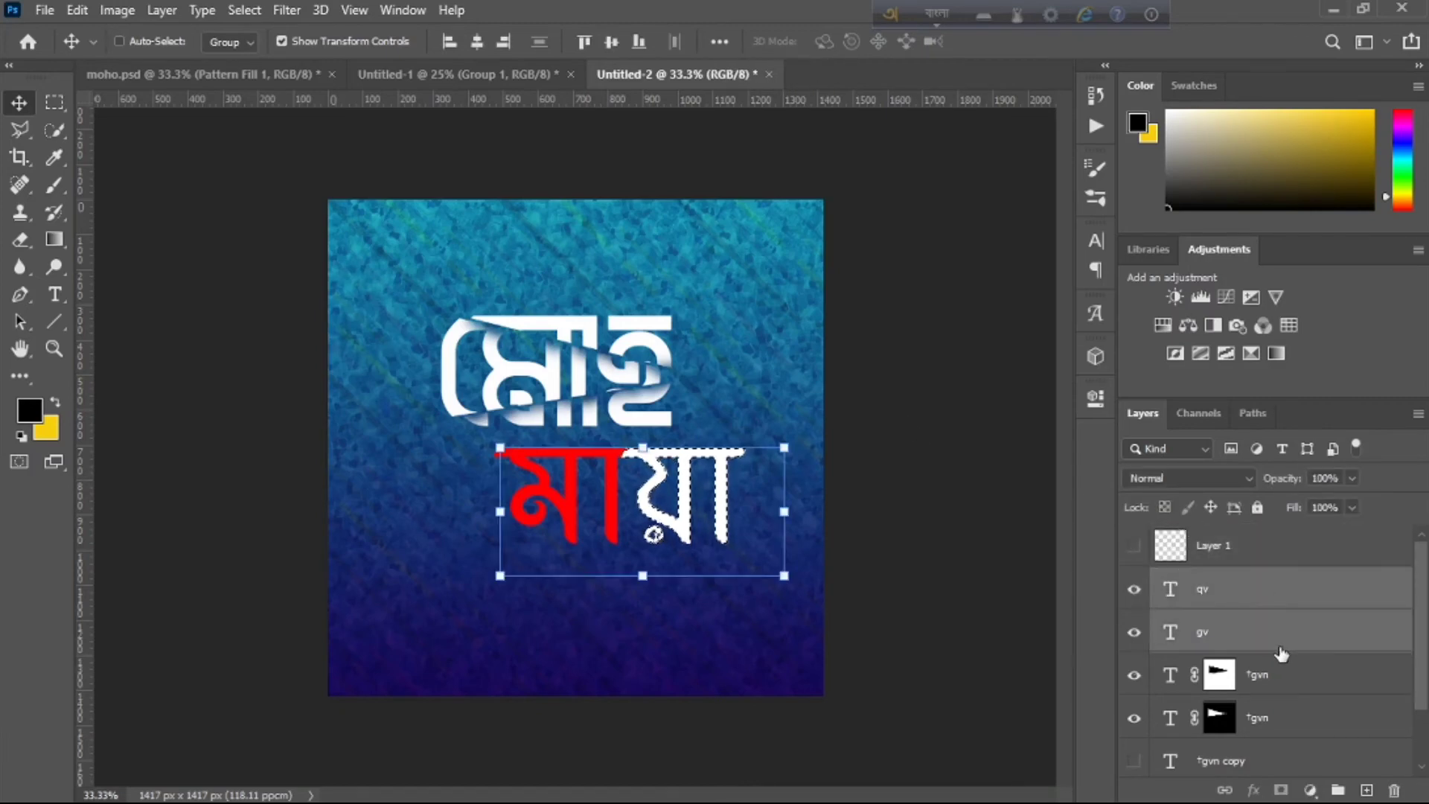
left_click(1281, 647, "ctrl")
left_click(1276, 639, "ctrl")
left_click(1288, 673, "ctrl")
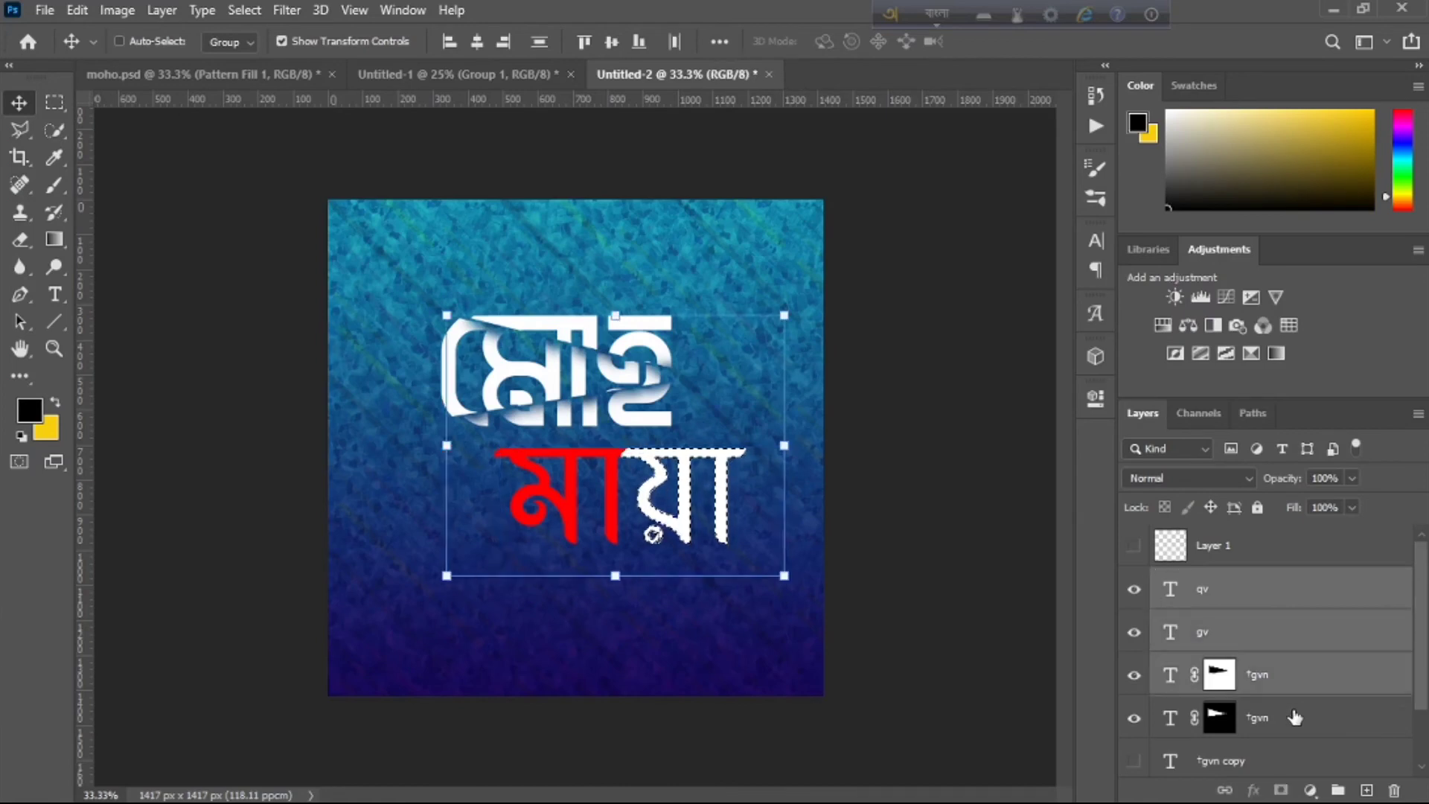
left_click(1295, 717, "ctrl")
key("ctrl+g")
double_click(1208, 580)
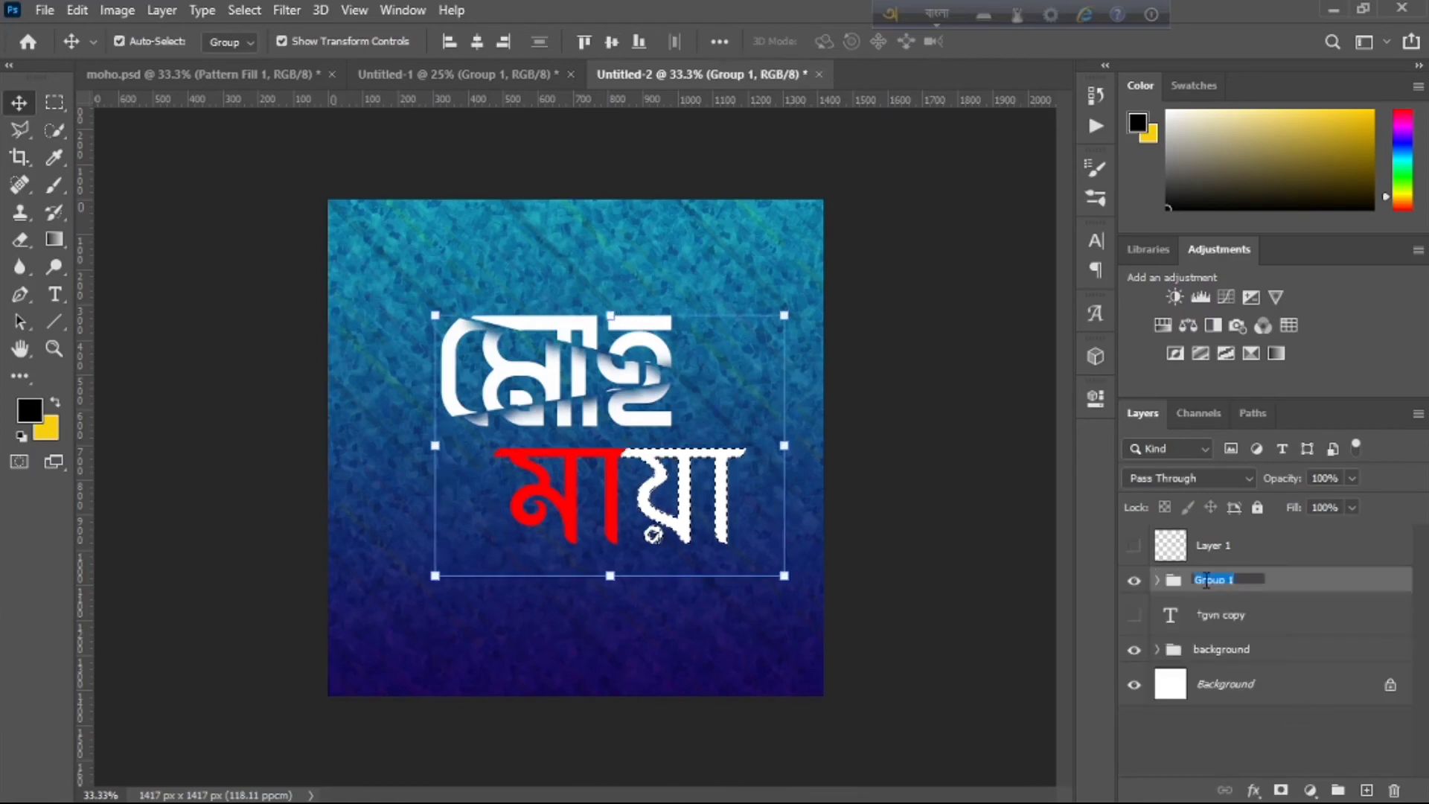
type("typ")
key("Return")
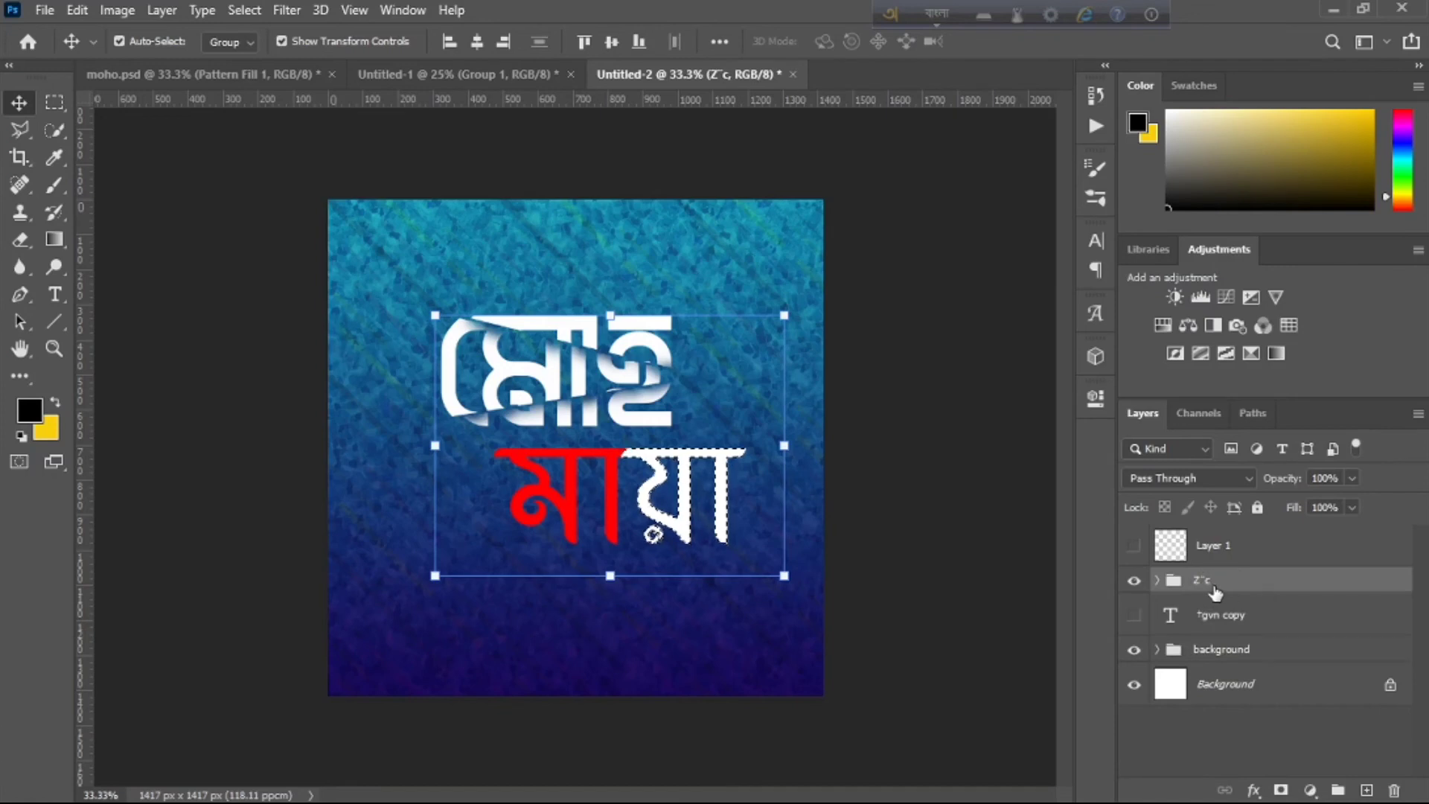
Step: Switch the keyboard input language to English and rename the new text group to typo
left_click(937, 13)
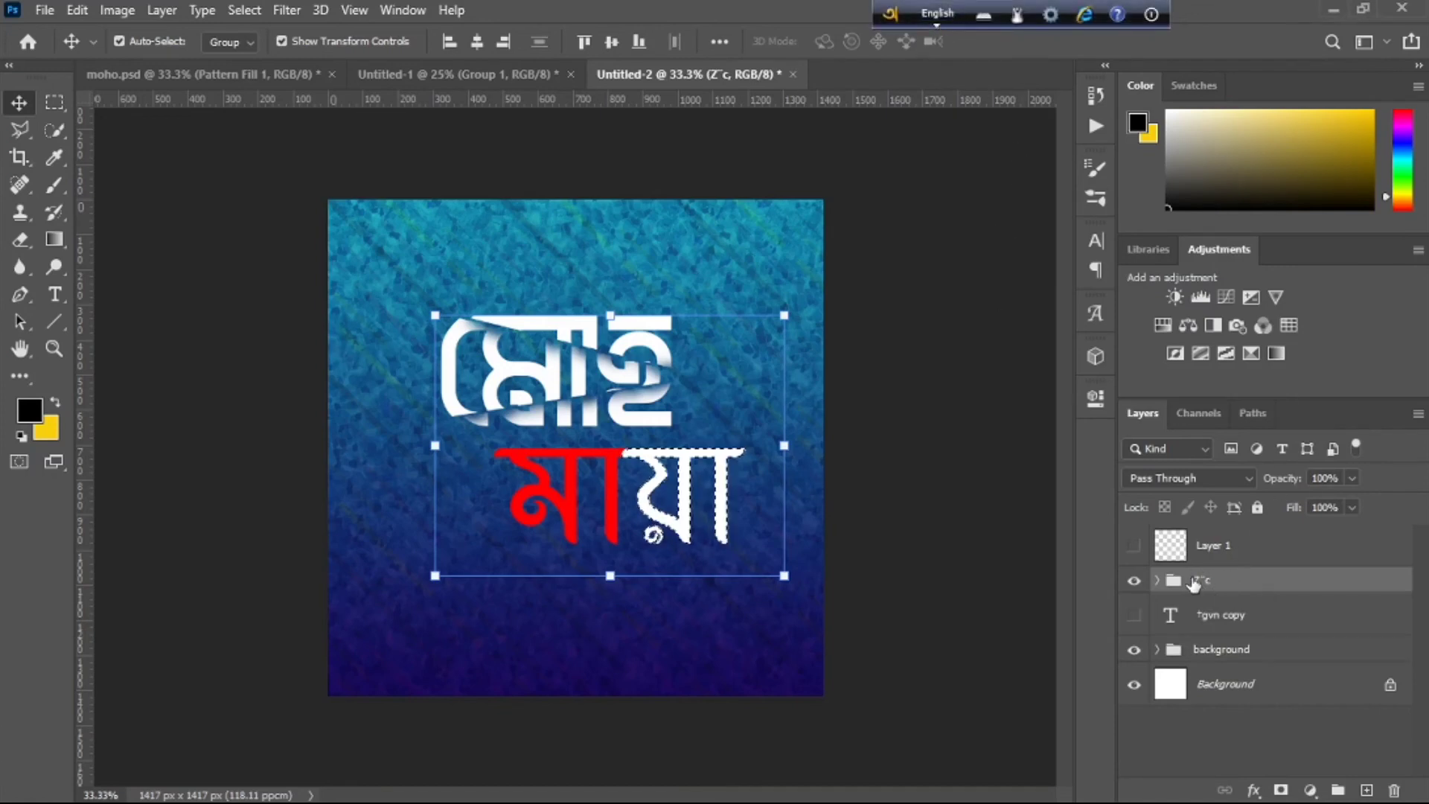
double_click(1199, 580)
type("typo")
key("Return")
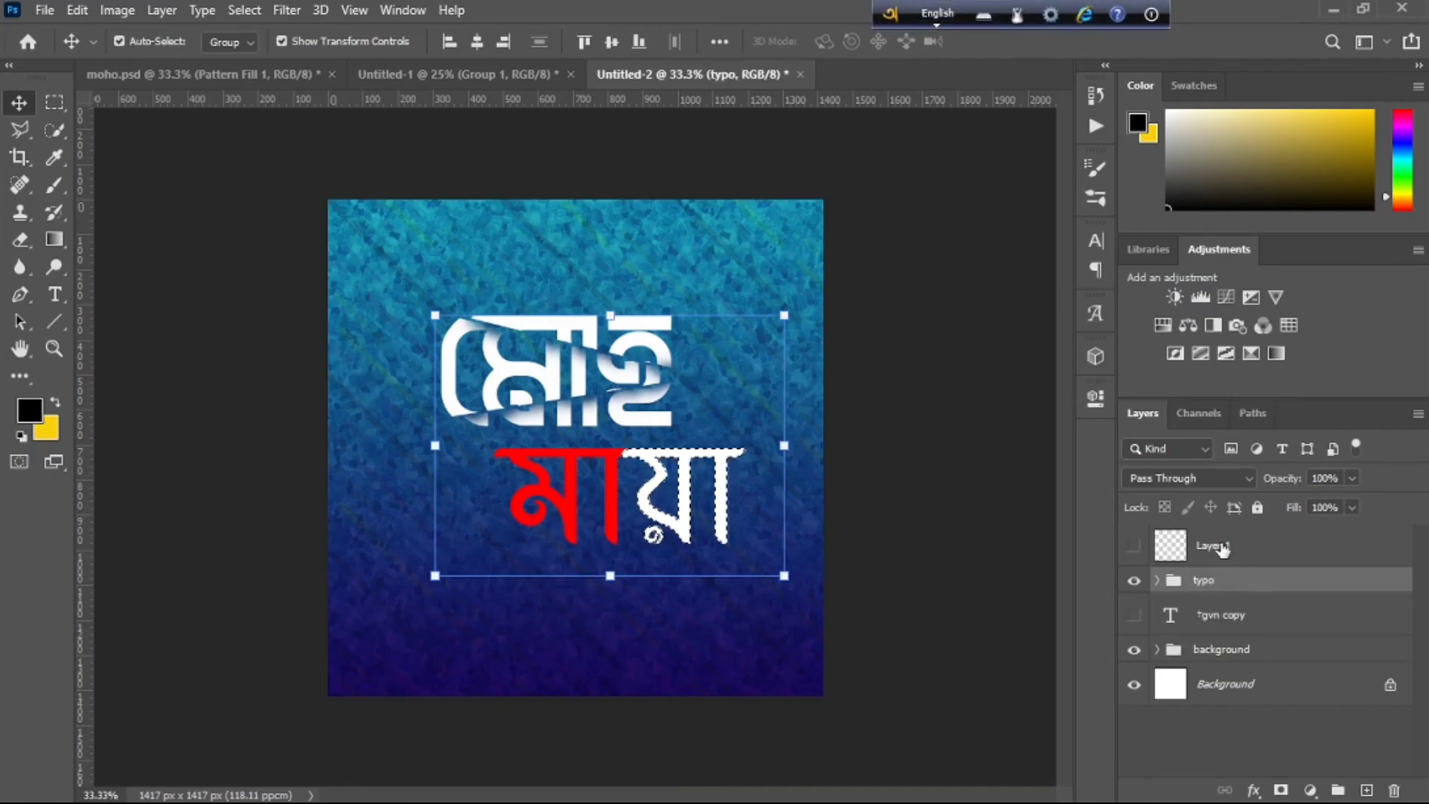
Step: Make the empty Layer 1 active and visible, and clear the selection around the য়া letters
left_click(1213, 547)
left_click(1134, 545)
left_click(244, 9)
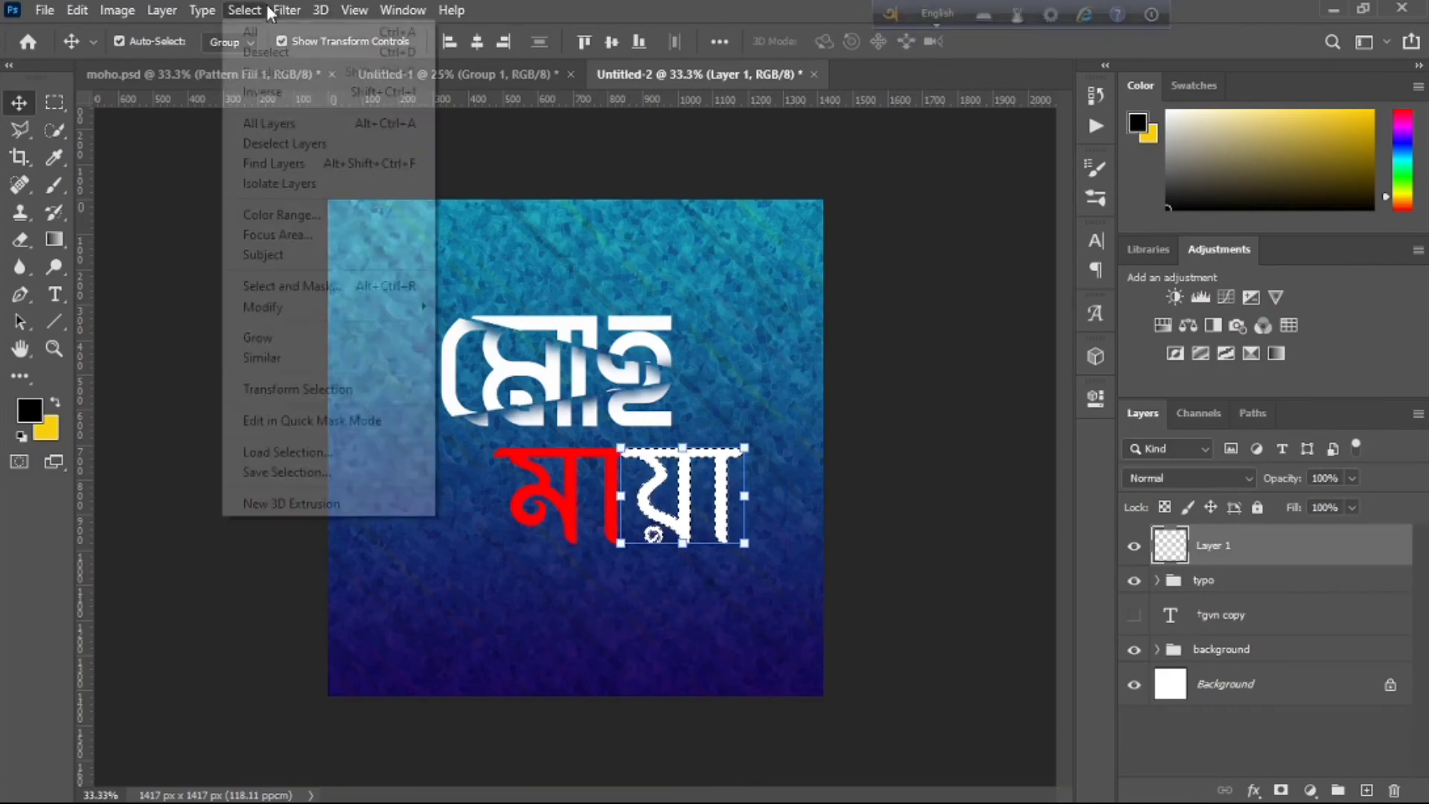
left_click(257, 46)
Step: Set up the Brush tool with a 12 px size and white (ffffff) as the foreground colour
left_click(54, 184)
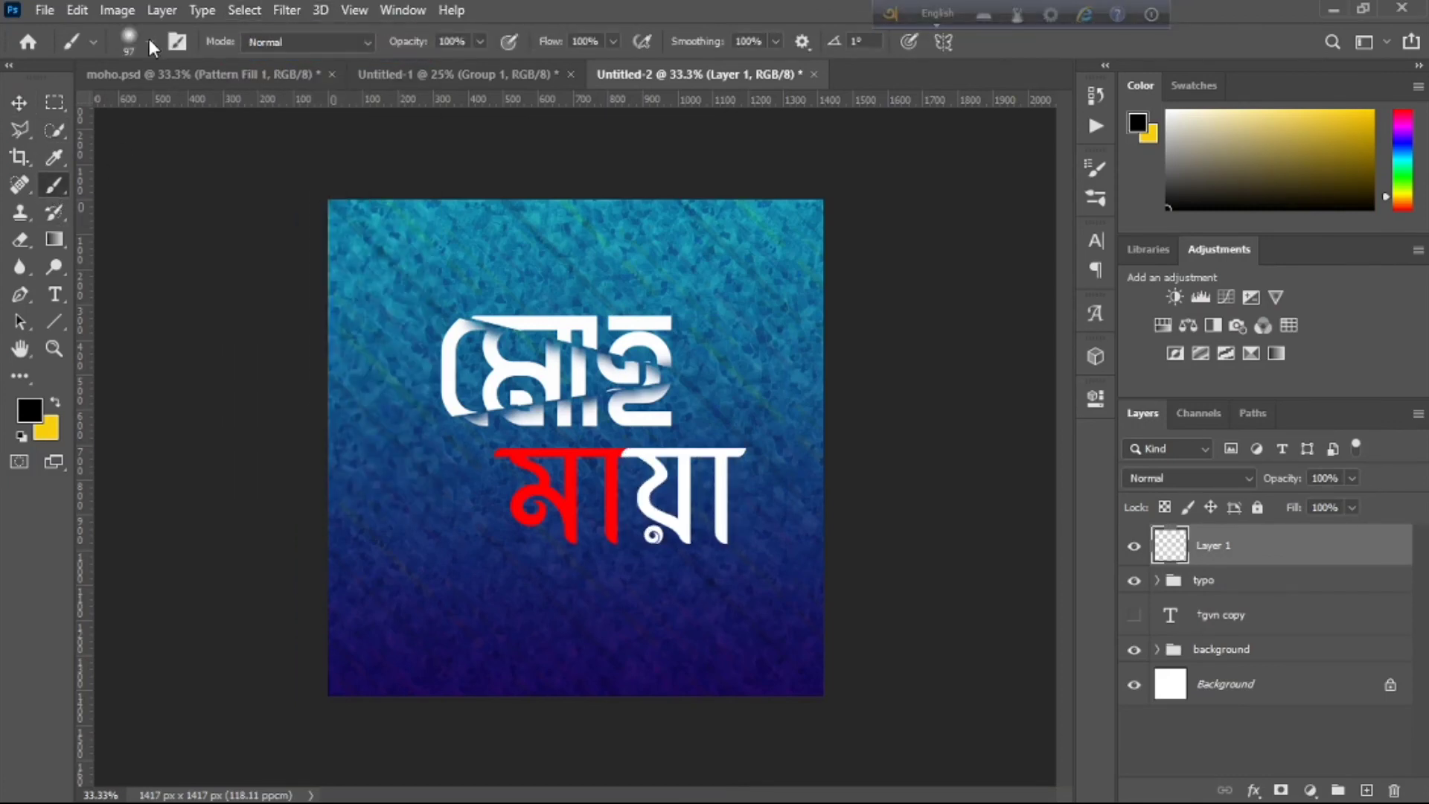
left_click(150, 42)
left_click_drag(181, 110, 123, 111)
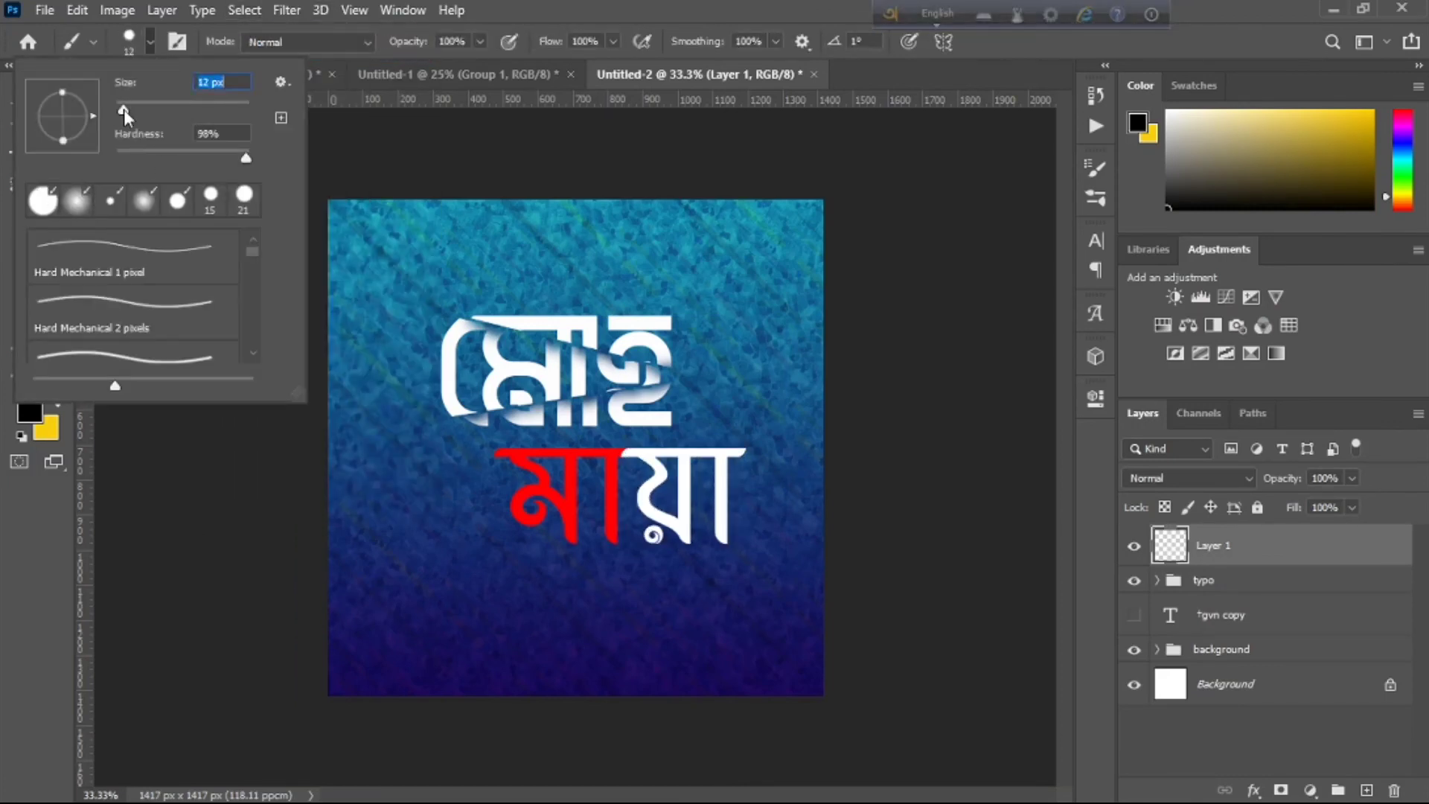
left_click(48, 429)
type("ffffff")
left_click(1319, 306)
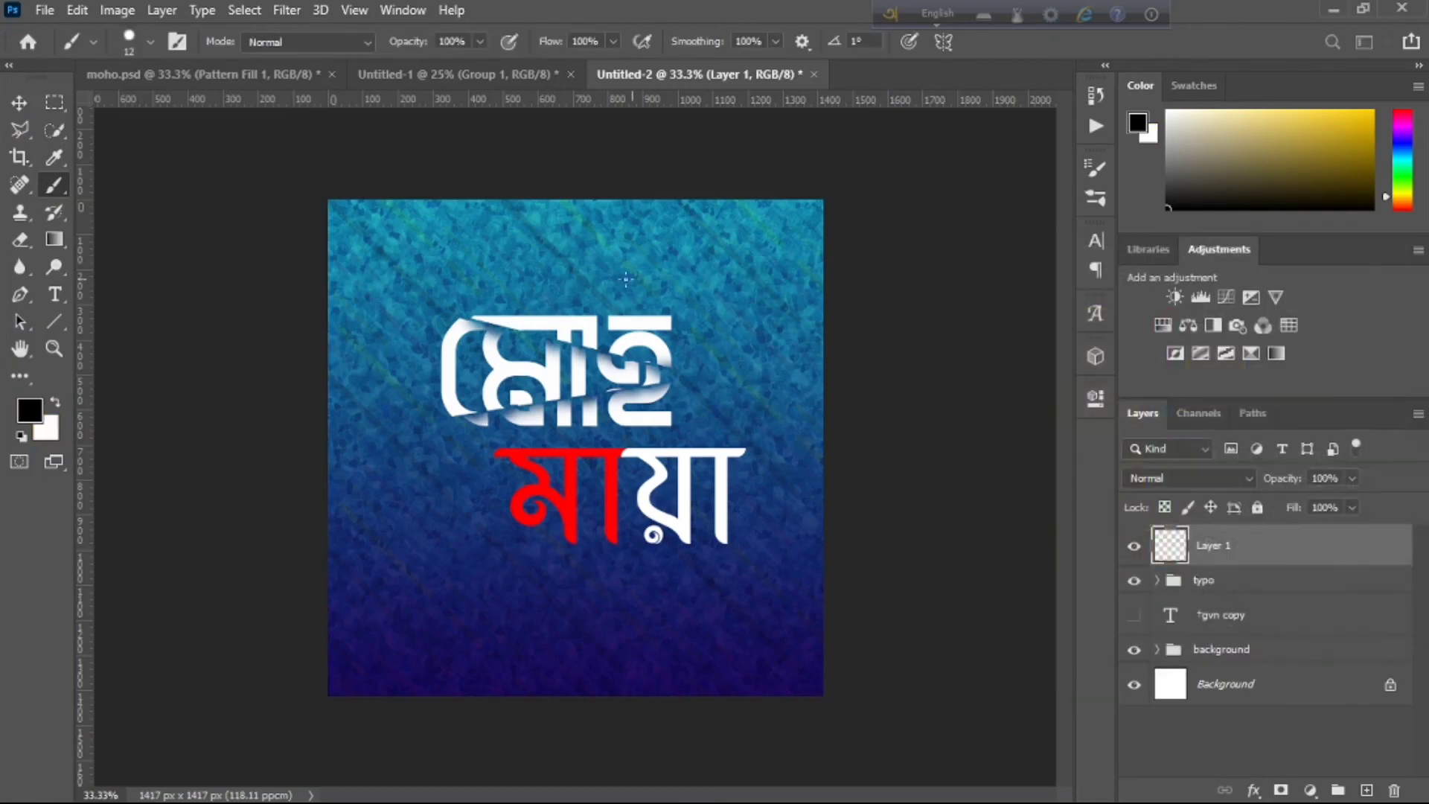
key("x")
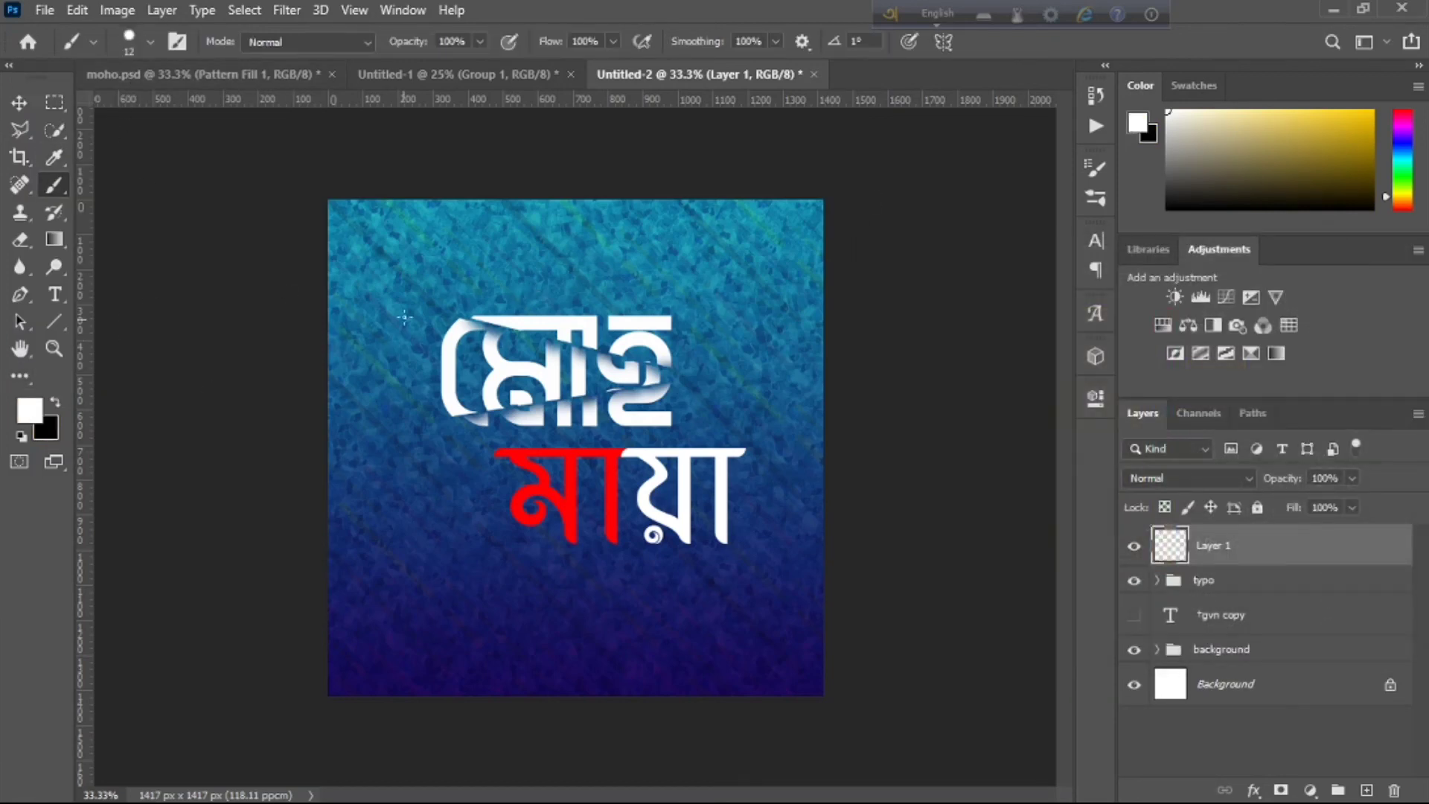
Step: Paint thin white accent strokes around the lettering: arcs on both sides of মোহ and মায়া, and a short line above মোহ
key("ctrl+plus")
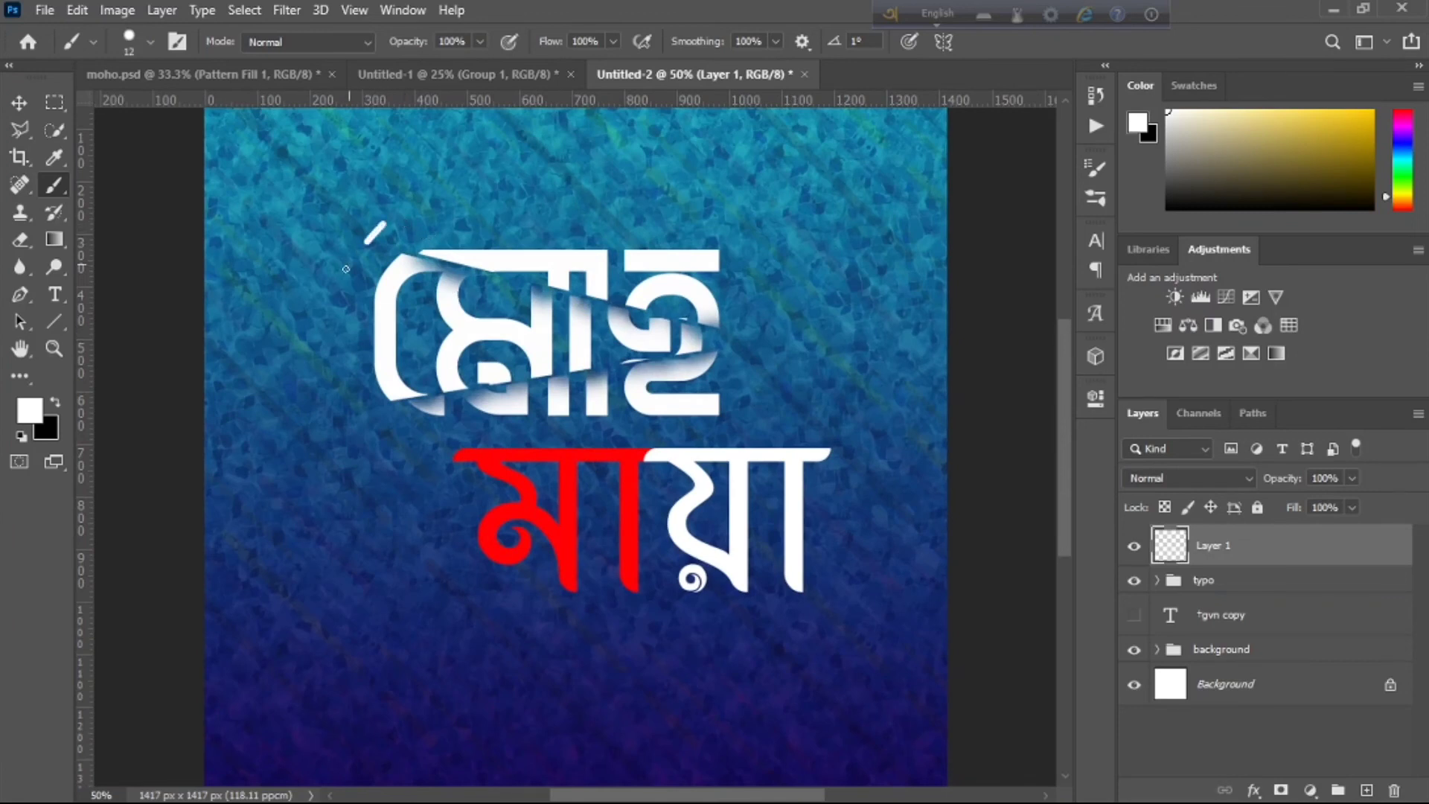
left_click_drag(330, 340, 381, 427)
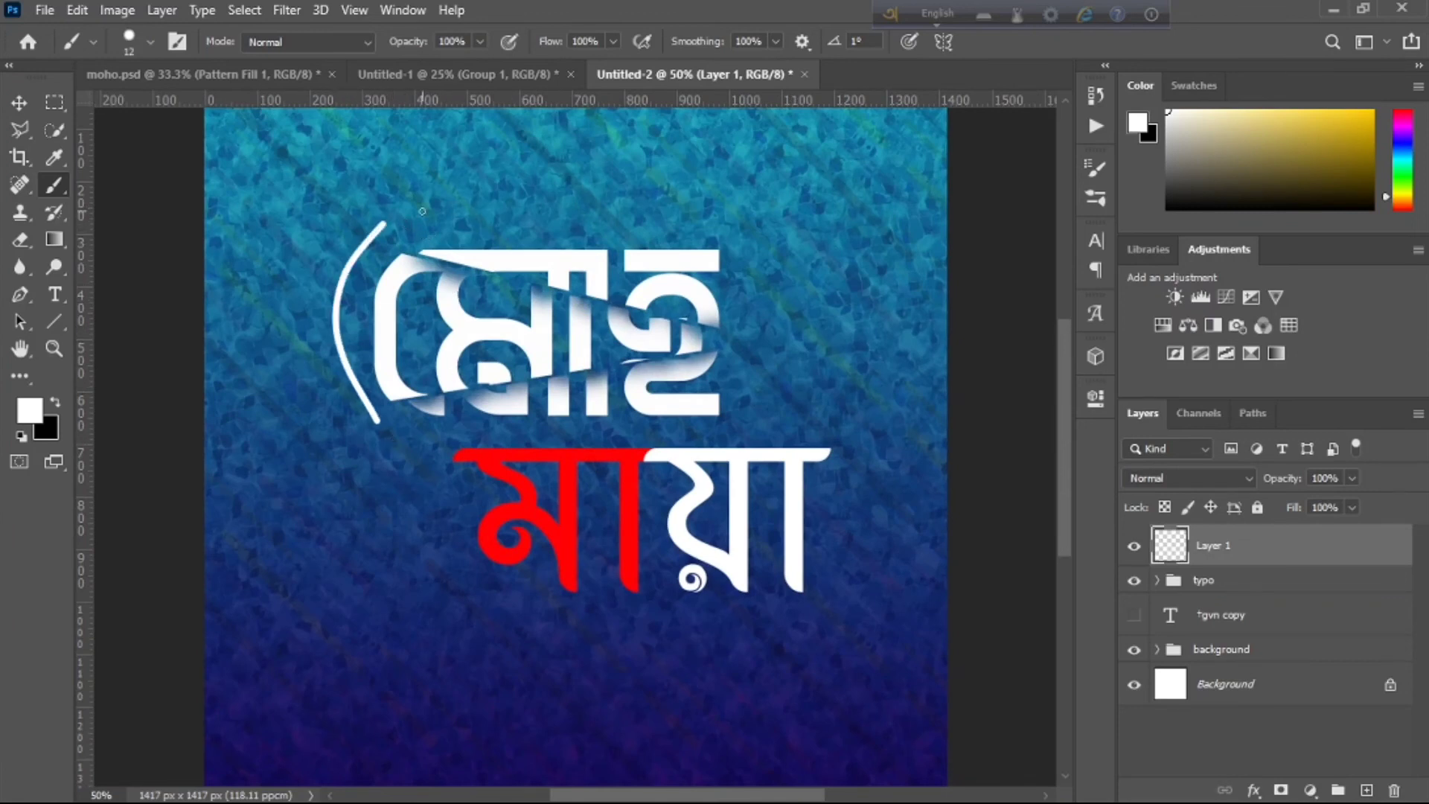
mouse_move(511, 206)
left_mouse_down()
mouse_move(618, 208)
mouse_move(657, 227)
left_mouse_up()
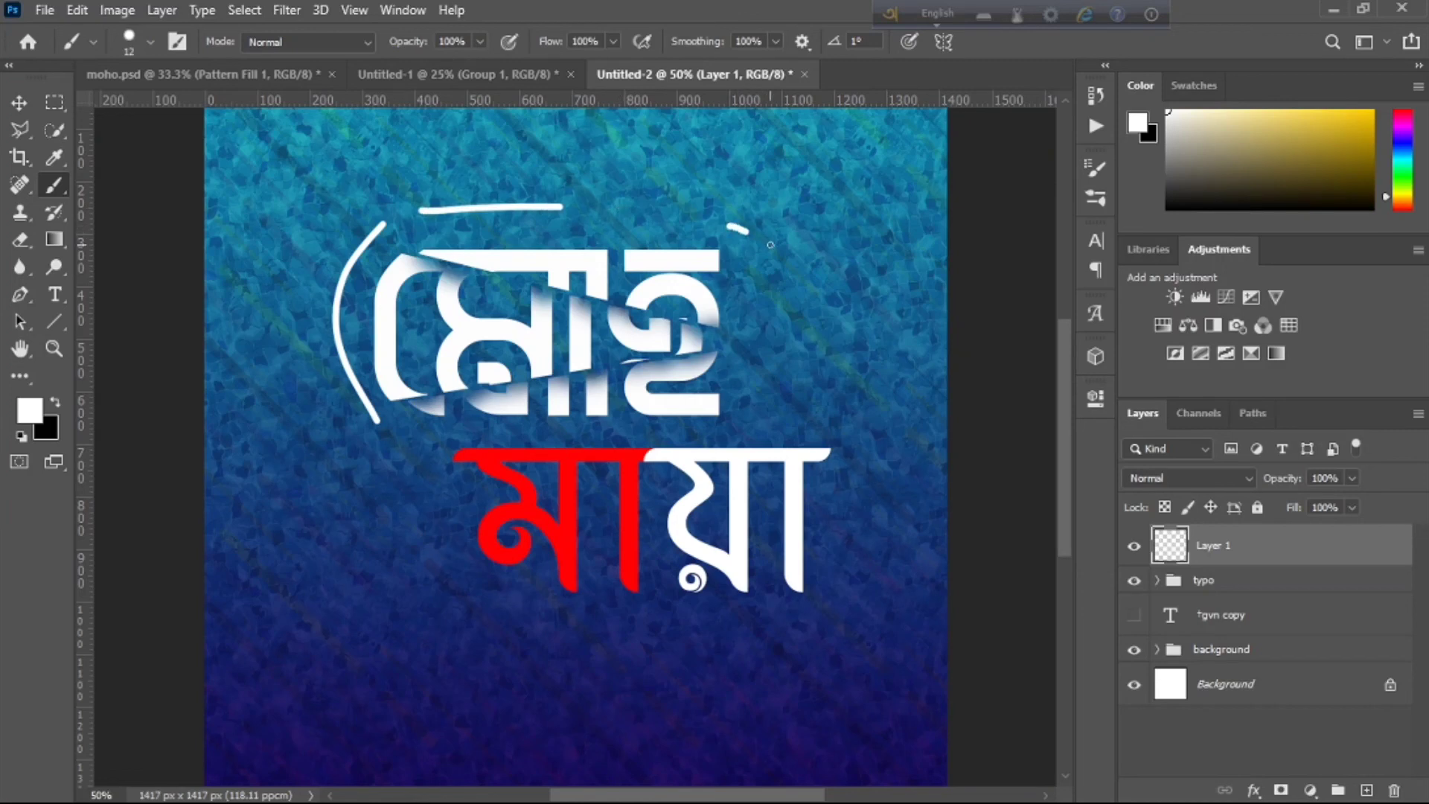
mouse_move(857, 423)
left_mouse_down()
mouse_move(891, 480)
mouse_move(891, 572)
left_mouse_up()
mouse_move(455, 499)
left_mouse_down()
mouse_move(428, 531)
mouse_move(444, 592)
mouse_move(509, 617)
left_mouse_up()
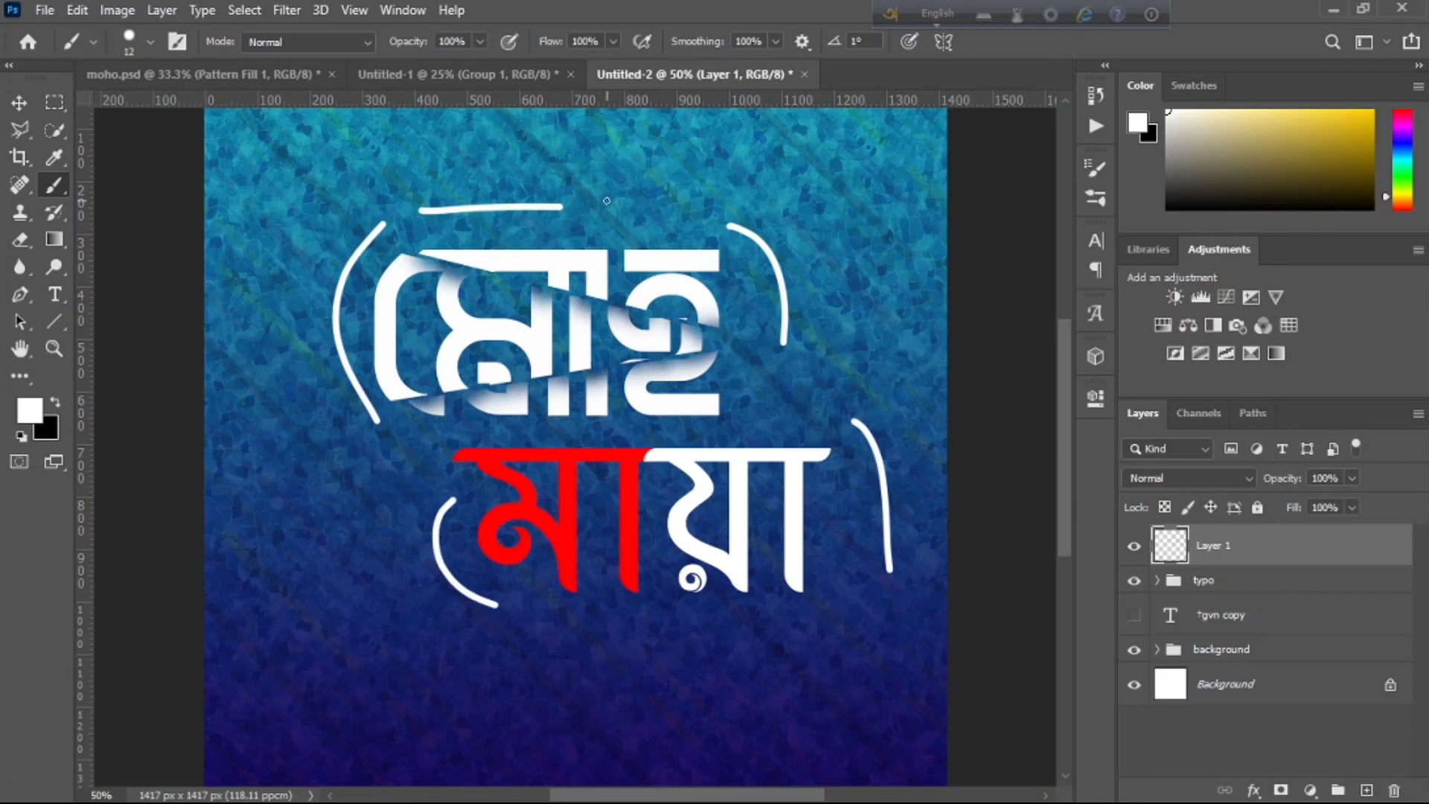
key("ctrl+minus")
key("ctrl+minus")
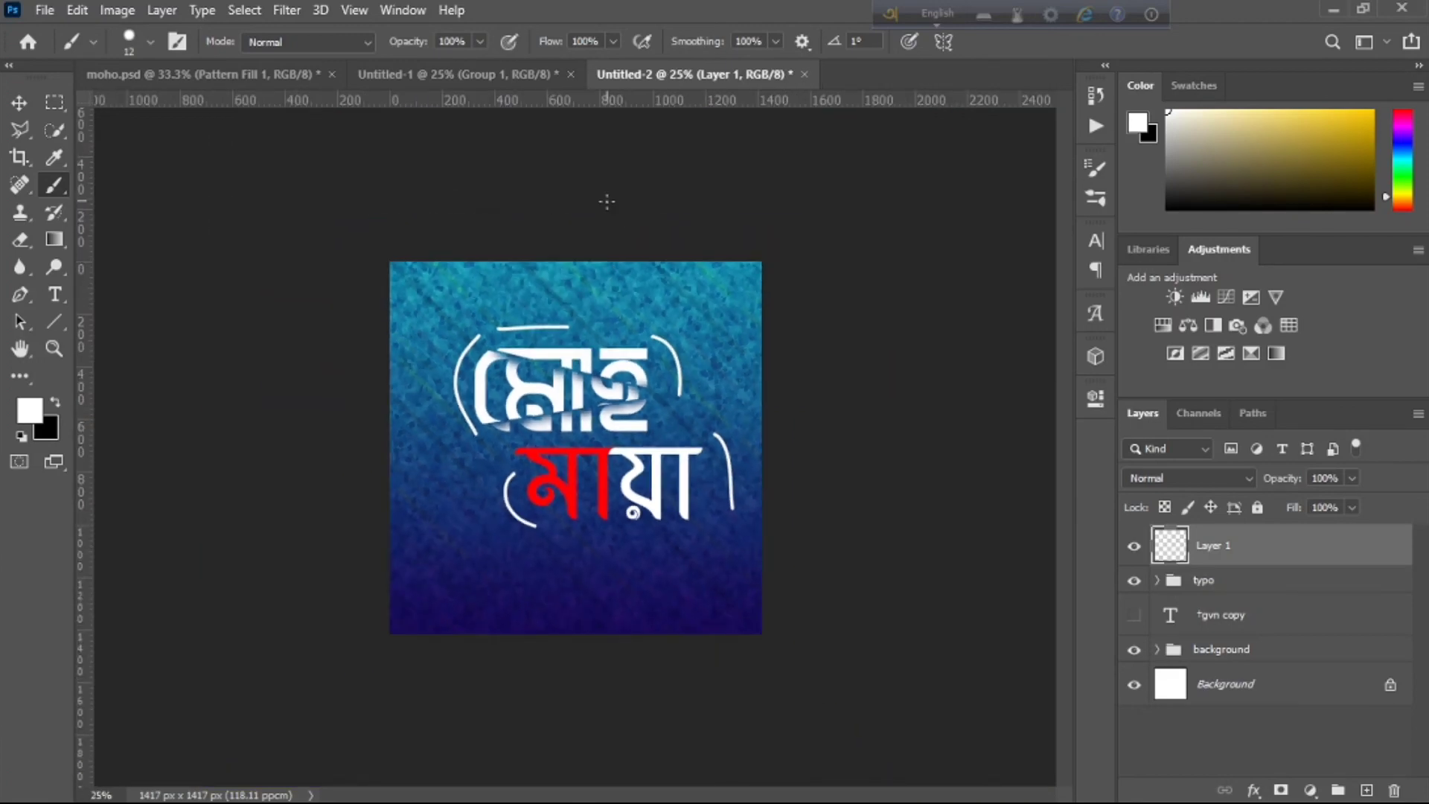